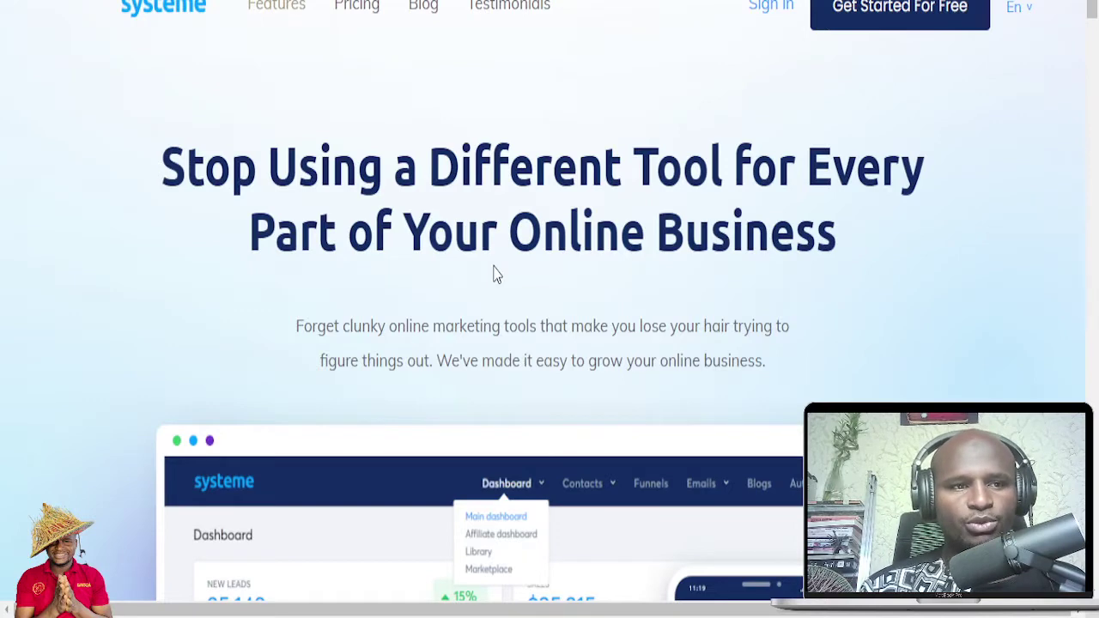
# Step: Look through the systeme homepage, focusing on the tools listed under "All the Tools You Need Under the Same Roof"
pyautogui.scroll(-2, 505, 289)
pyautogui.scroll(2, 505, 289)
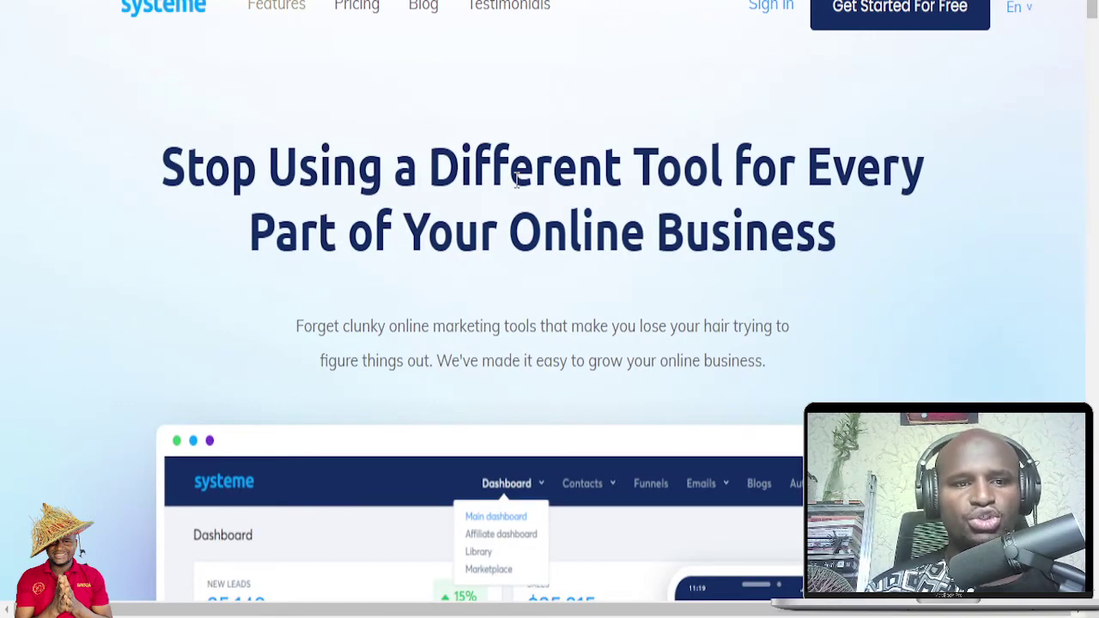
pyautogui.scroll(-8, 532, 215)
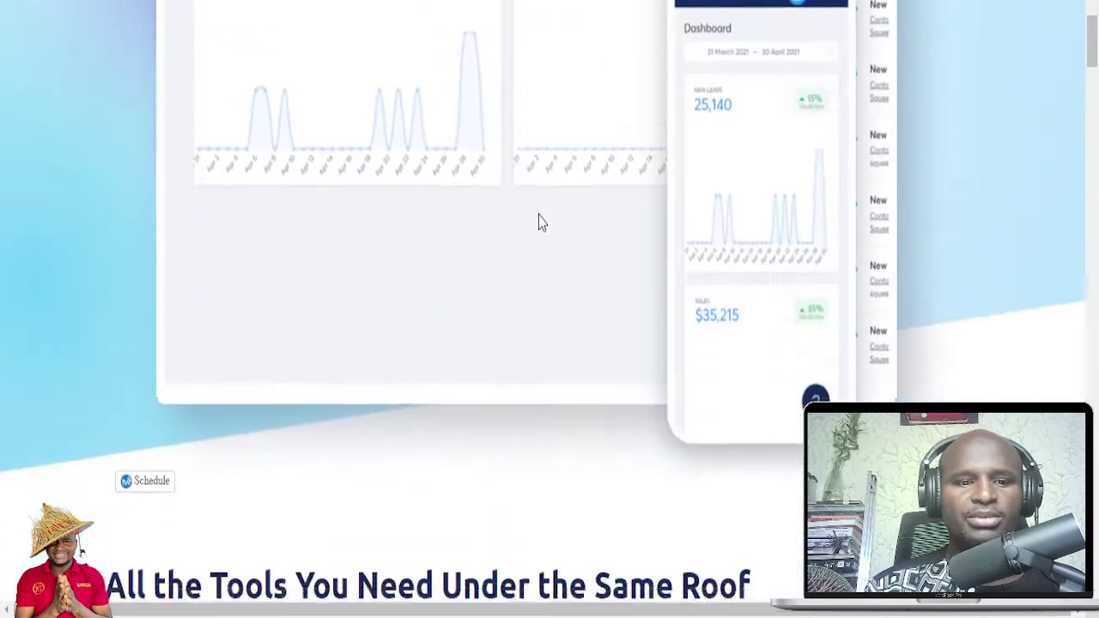
pyautogui.scroll(-6, 538, 219)
pyautogui.scroll(-1, 389, 213)
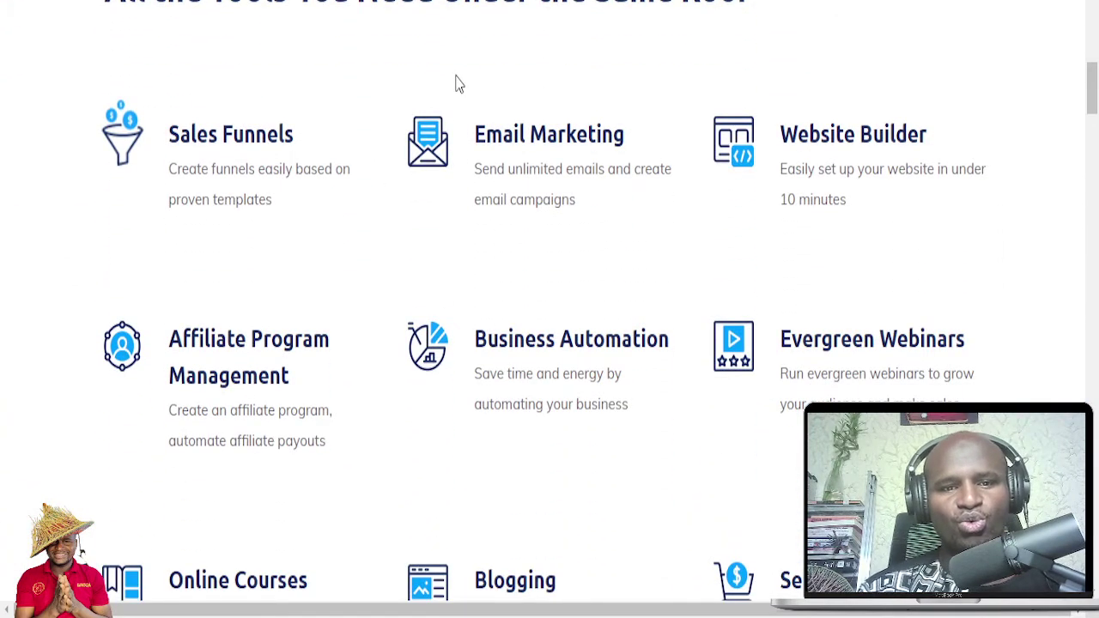
pyautogui.scroll(-1, 490, 91)
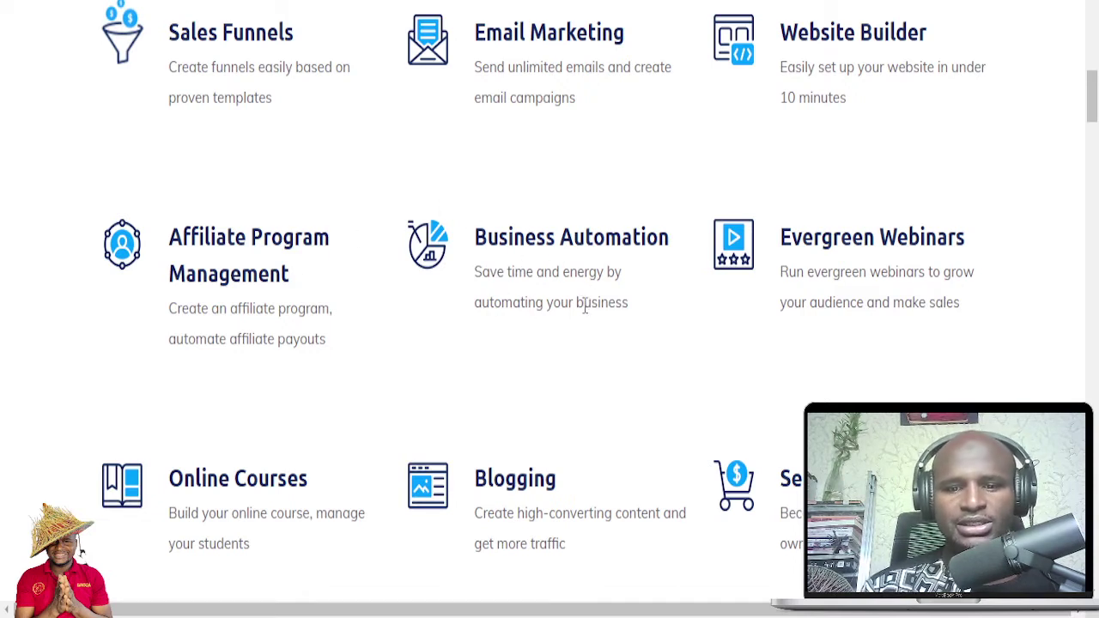
pyautogui.scroll(-1, 138, 434)
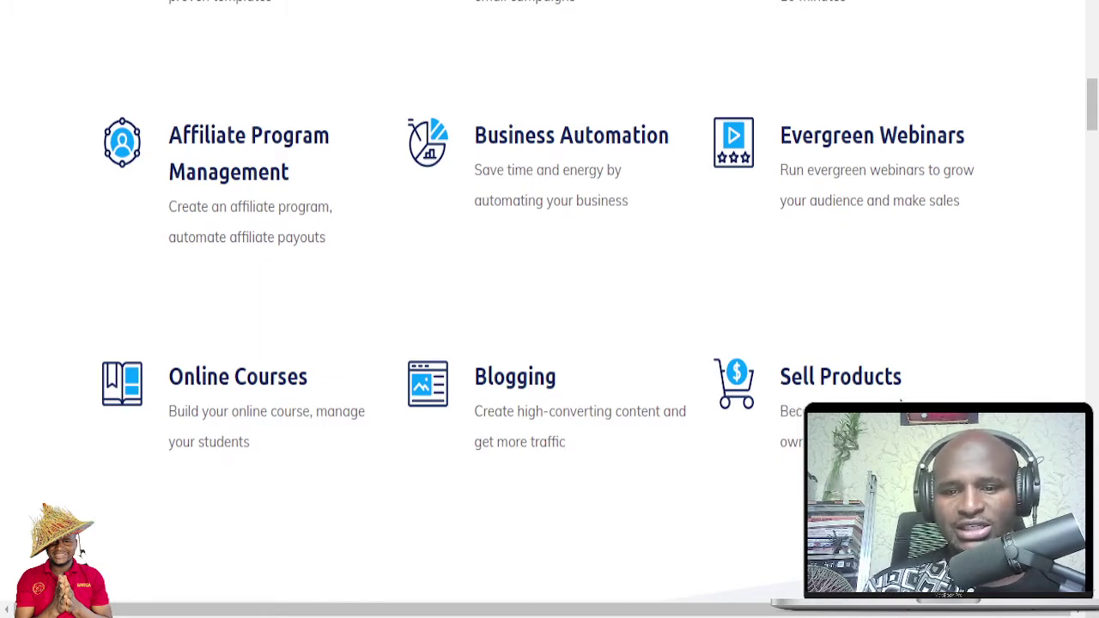
pyautogui.scroll(4, 809, 455)
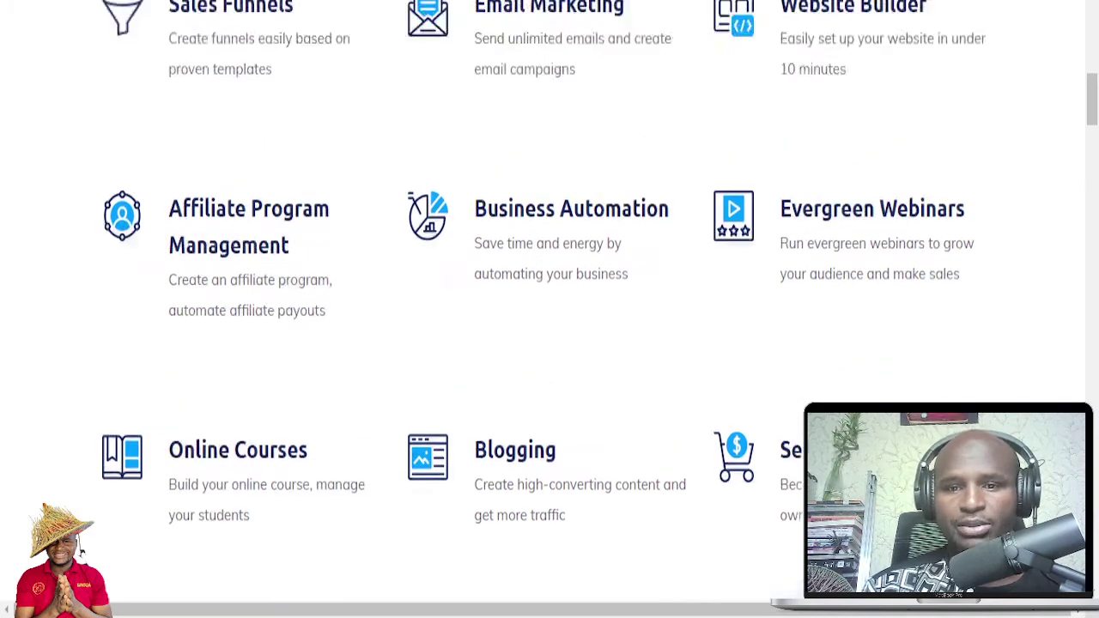
pyautogui.scroll(-3, 830, 249)
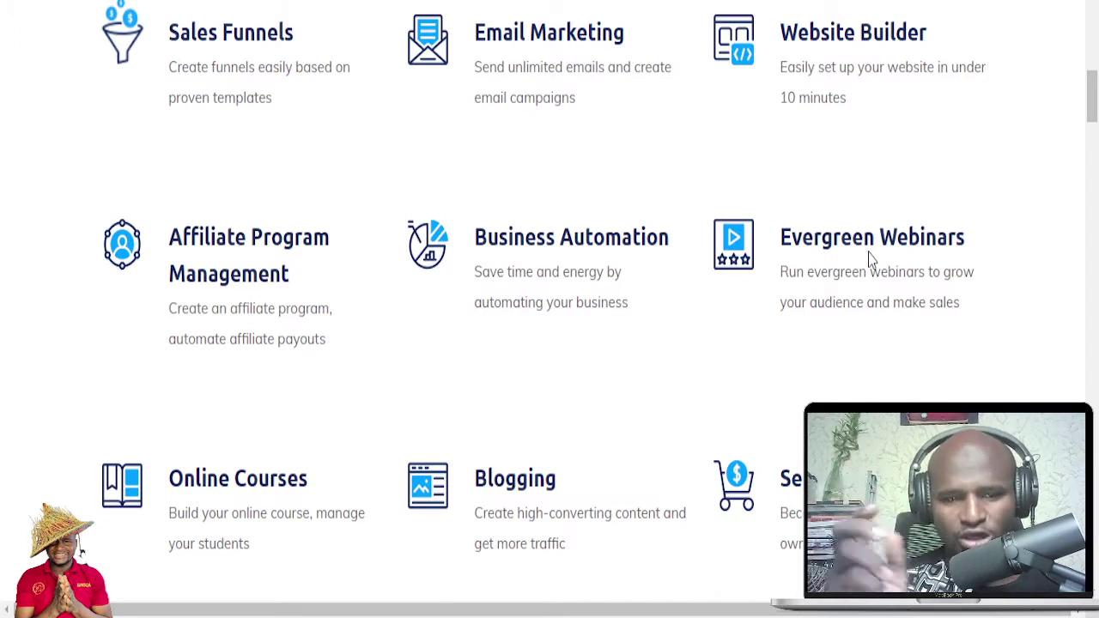
pyautogui.scroll(-7, 859, 274)
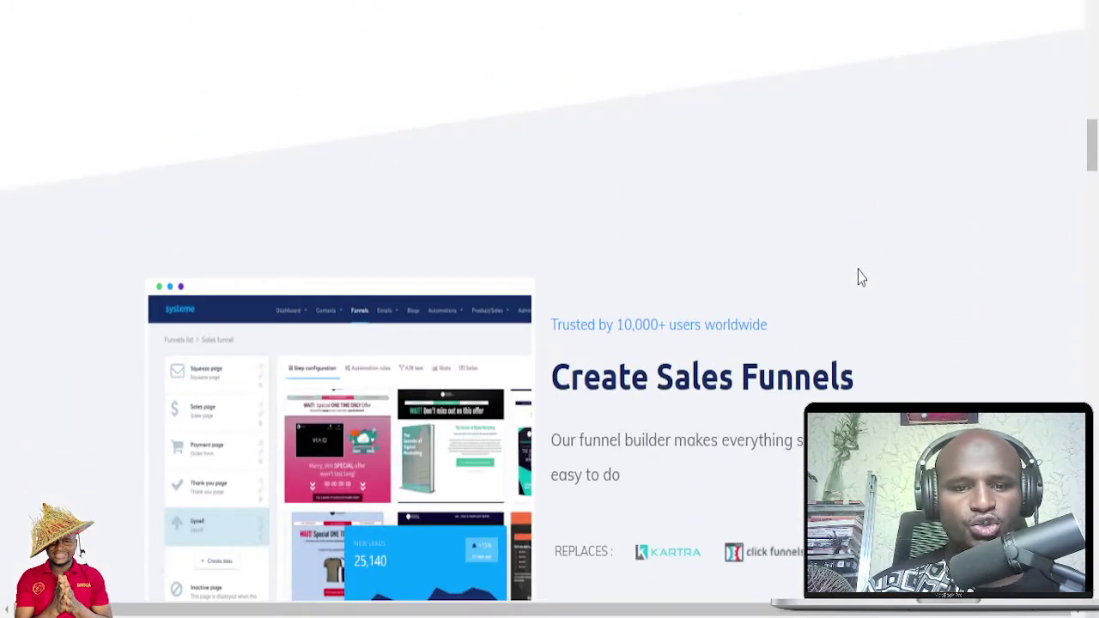
pyautogui.scroll(3, 859, 275)
pyautogui.scroll(4, 861, 277)
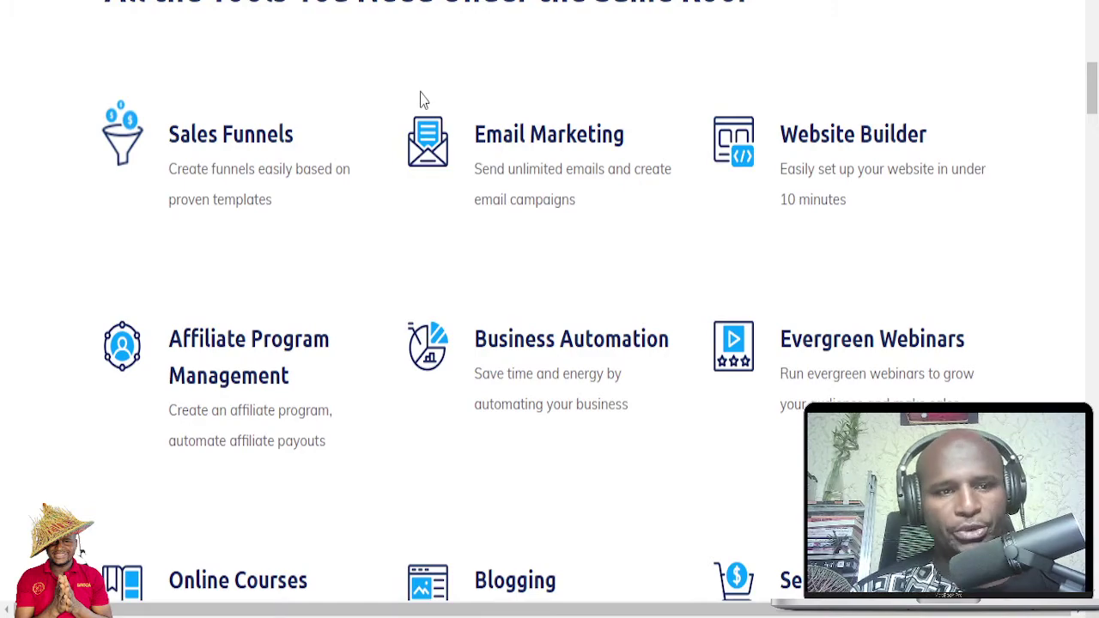
# Step: Open the Pricing page and examine the Free plan's price and its limits from contacts to courses
pyautogui.scroll(10, 421, 101)
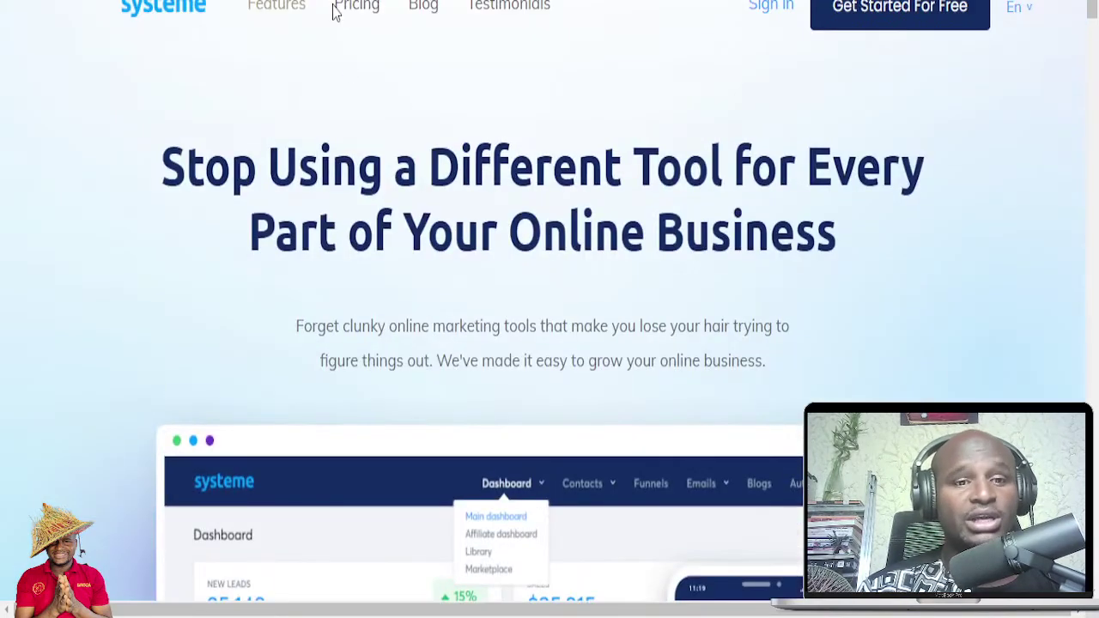
pyautogui.click(354, 7)
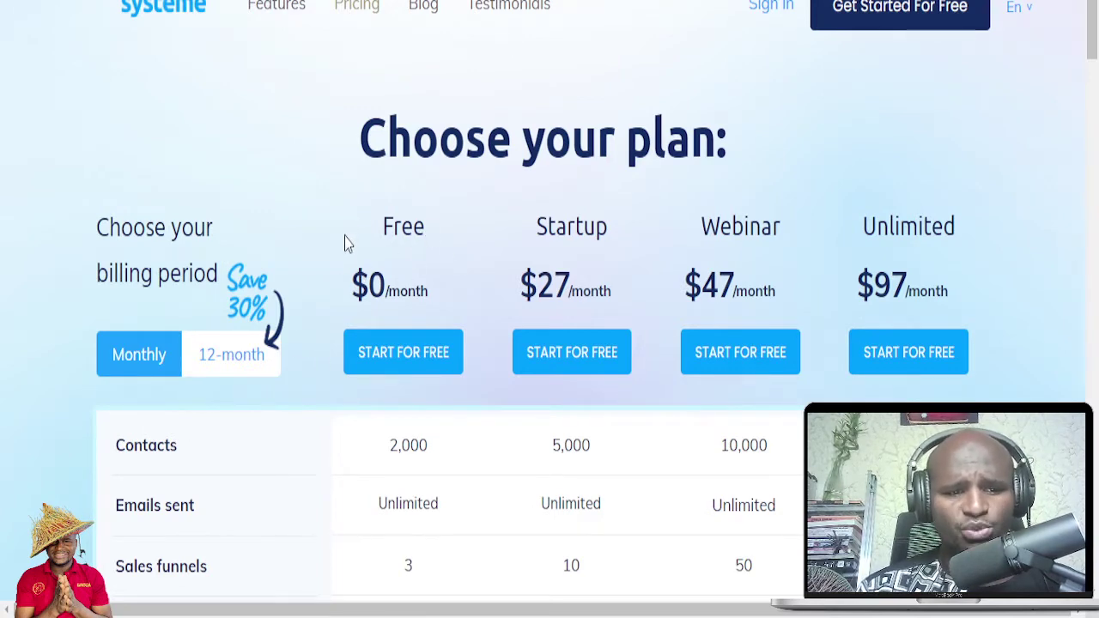
pyautogui.scroll(-3, 344, 244)
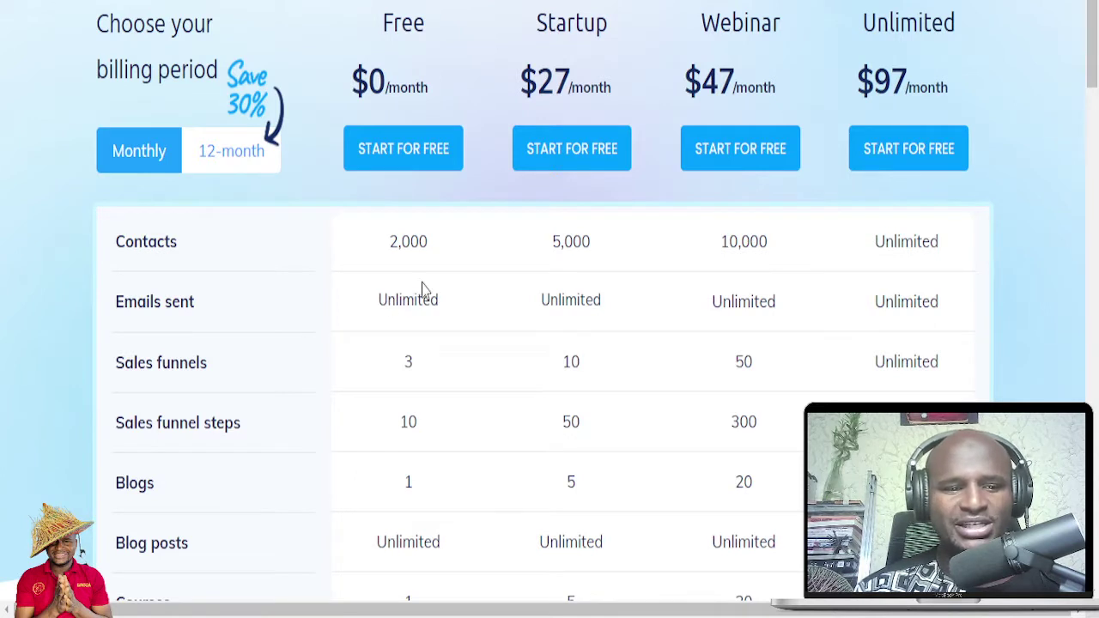
pyautogui.scroll(-1, 375, 311)
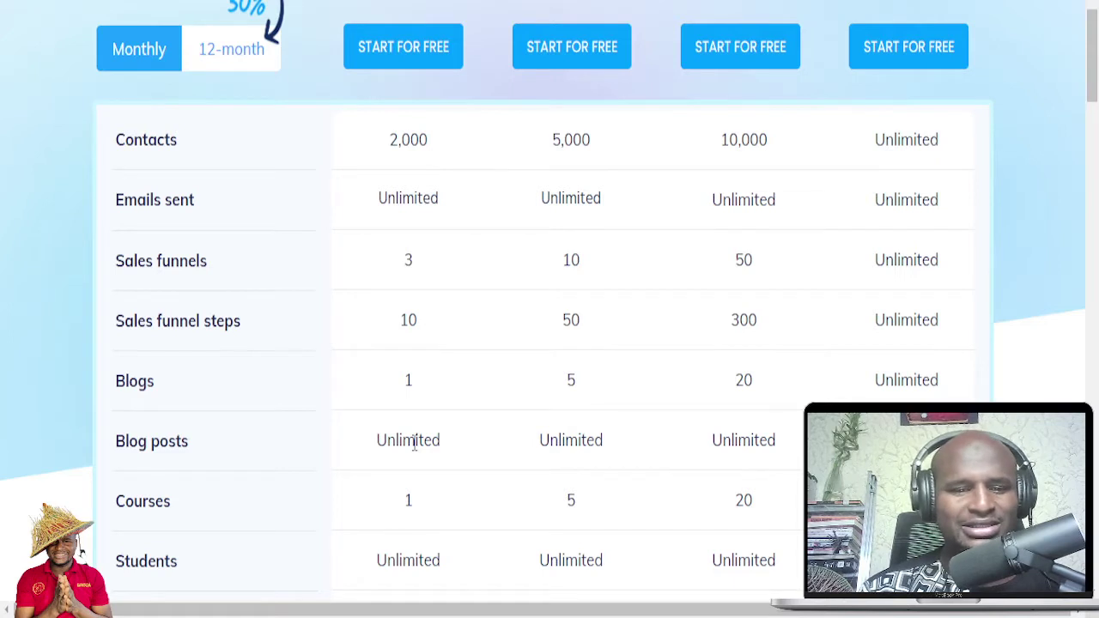
pyautogui.scroll(-1, 414, 443)
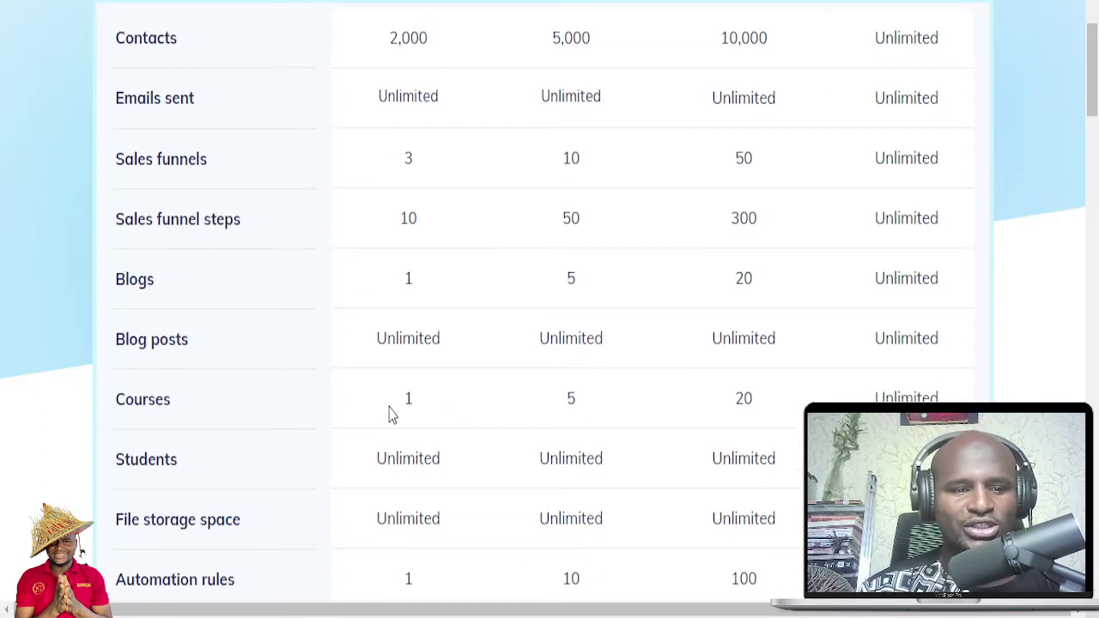
pyautogui.scroll(1, 391, 413)
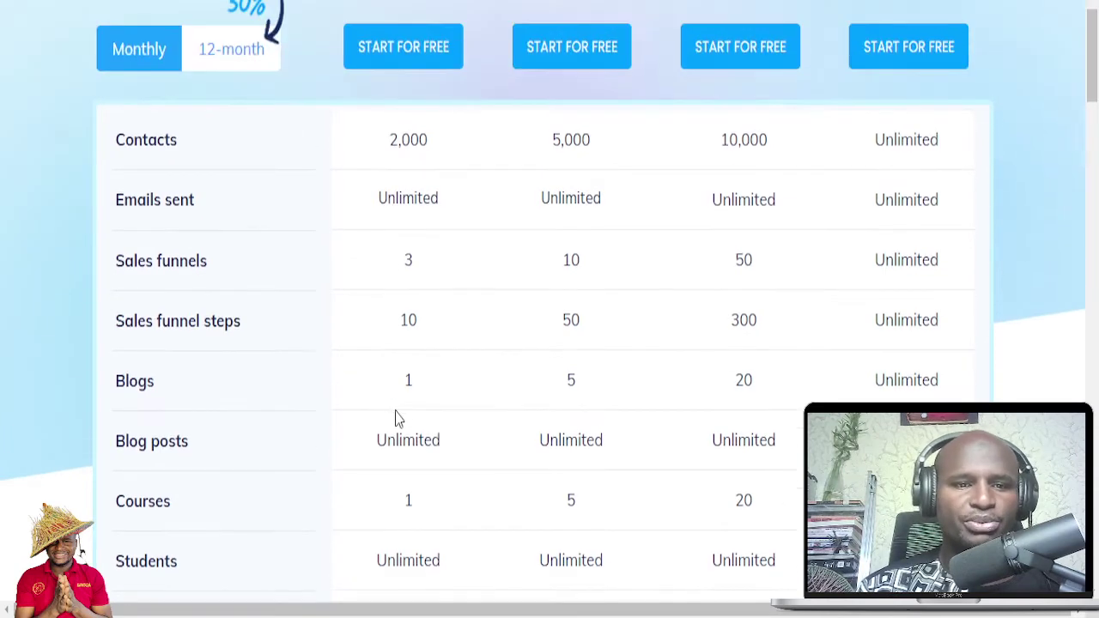
pyautogui.scroll(1, 397, 417)
pyautogui.scroll(1, 397, 417)
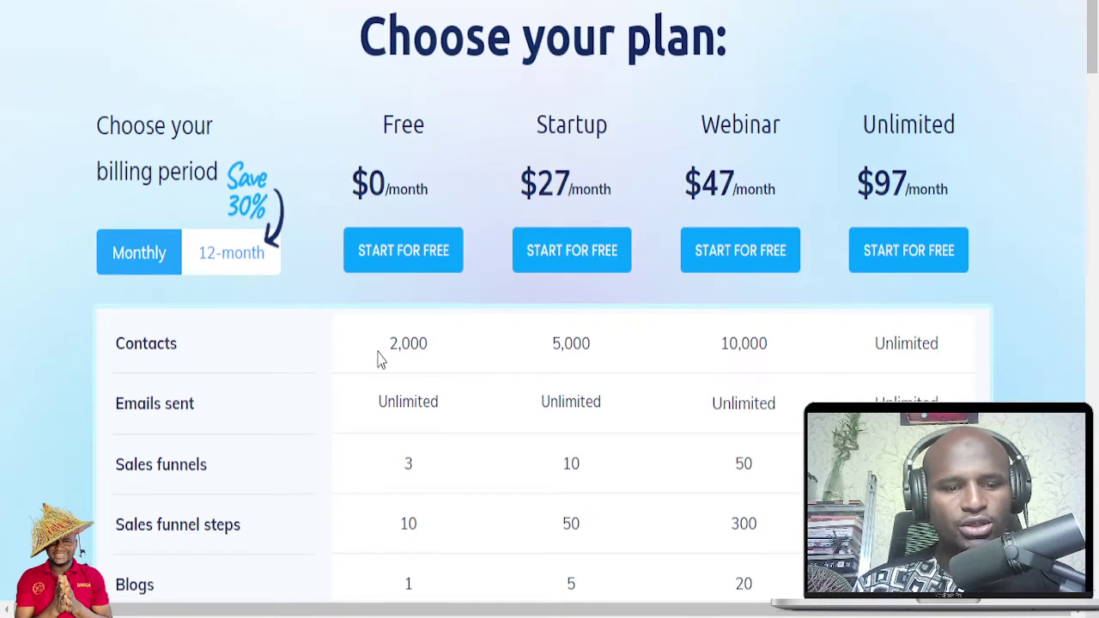
# Step: Read the rest of the Free plan's allowances, from students and file storage to the 1-on-1 kickstart coaching session
pyautogui.scroll(-3, 380, 359)
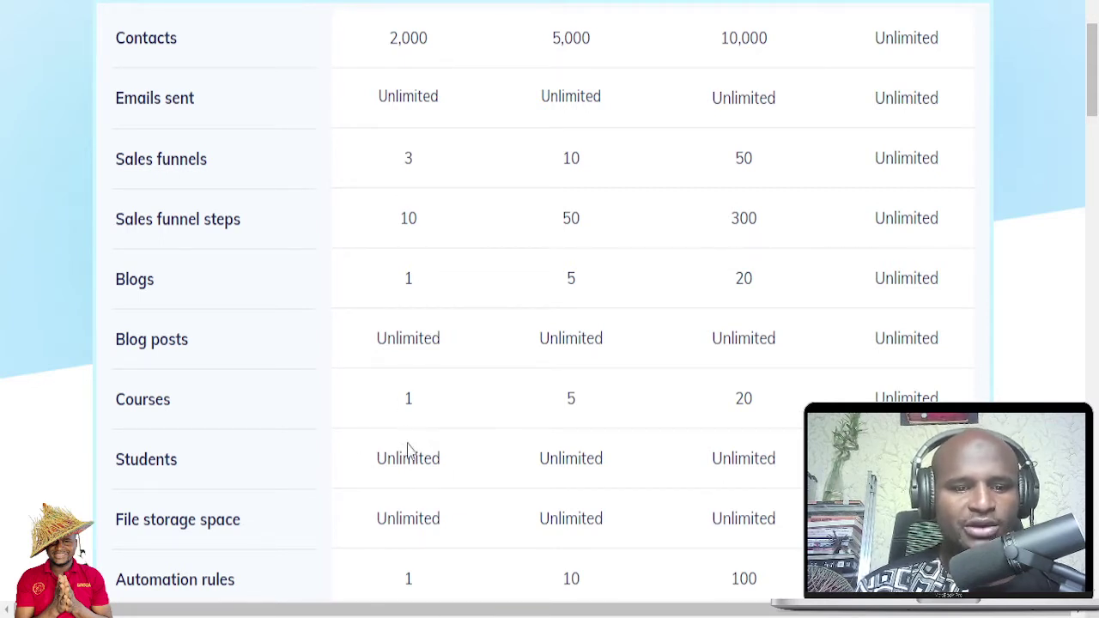
pyautogui.scroll(-1, 412, 476)
pyautogui.scroll(-2, 413, 478)
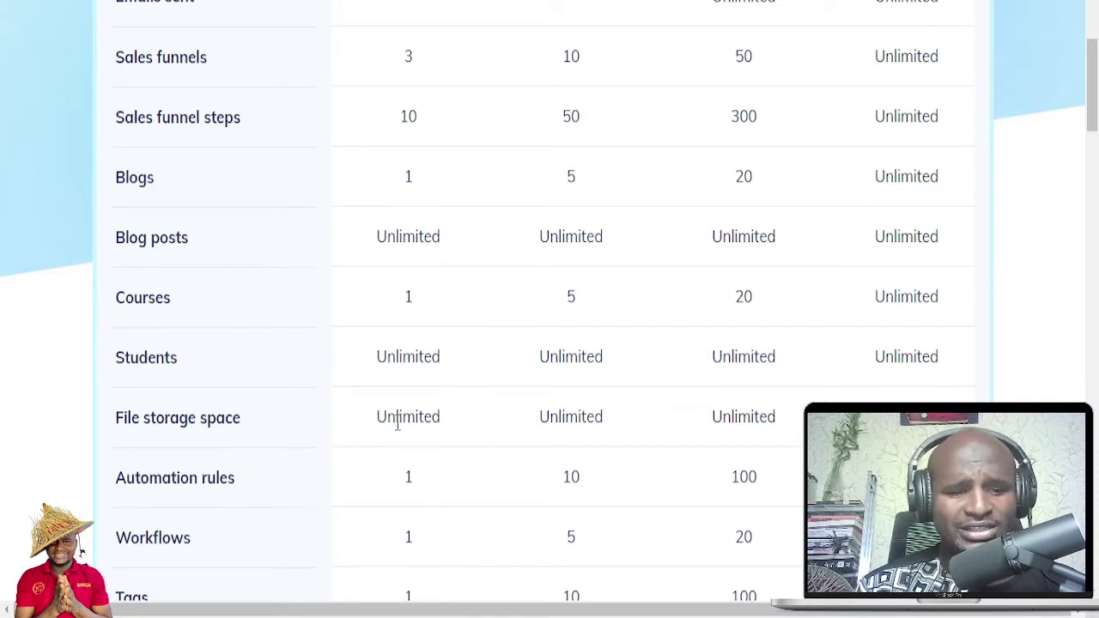
pyautogui.scroll(-1, 397, 425)
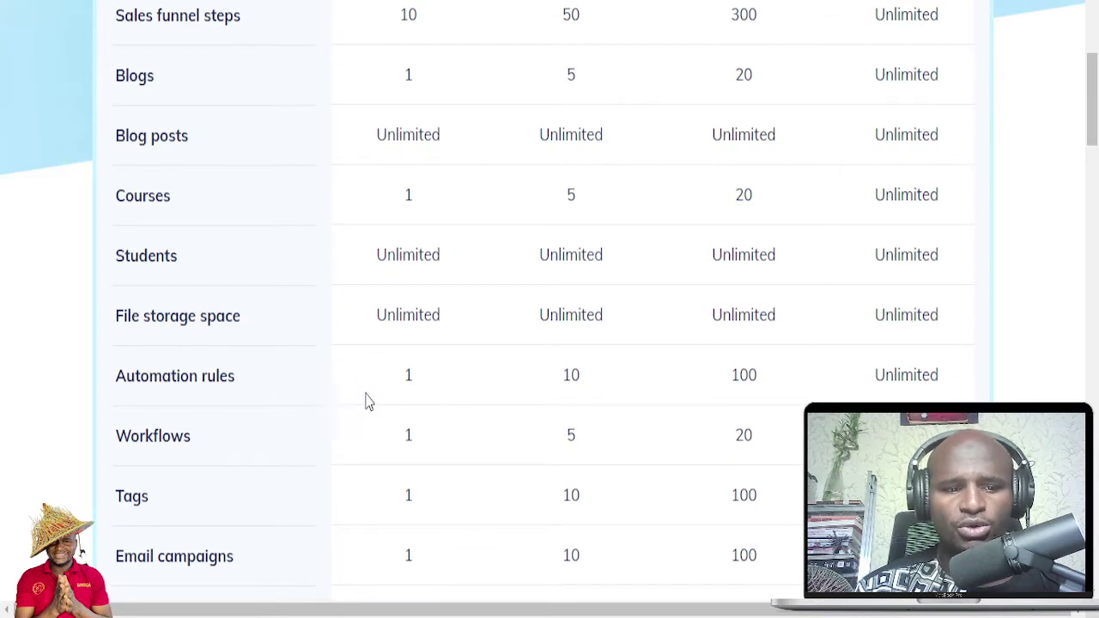
pyautogui.scroll(-1, 421, 360)
pyautogui.scroll(-1, 339, 429)
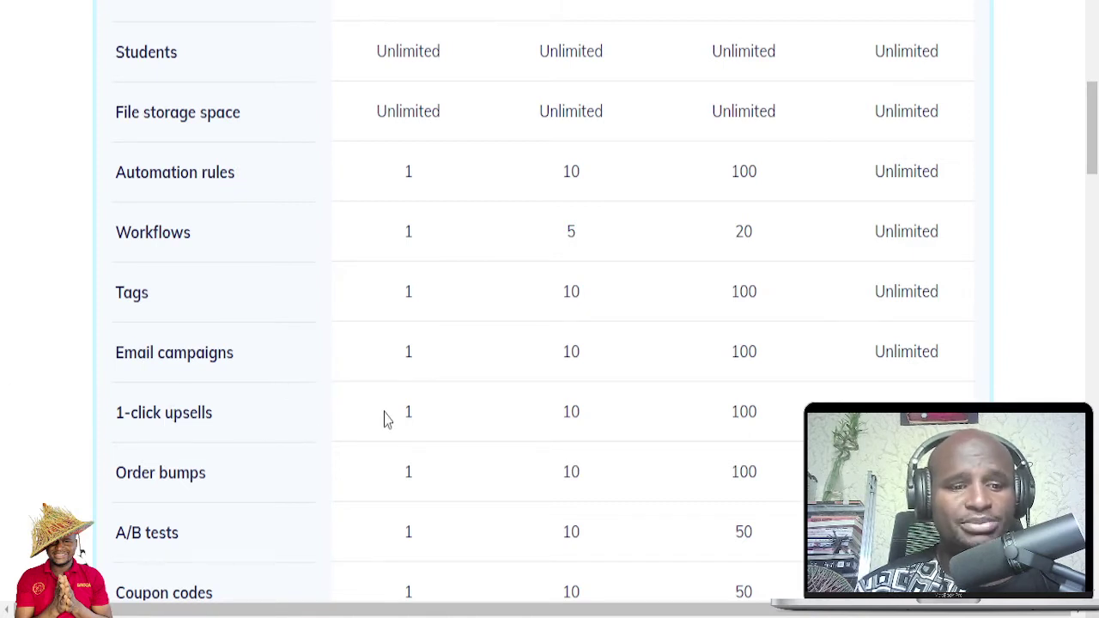
pyautogui.scroll(-2, 219, 481)
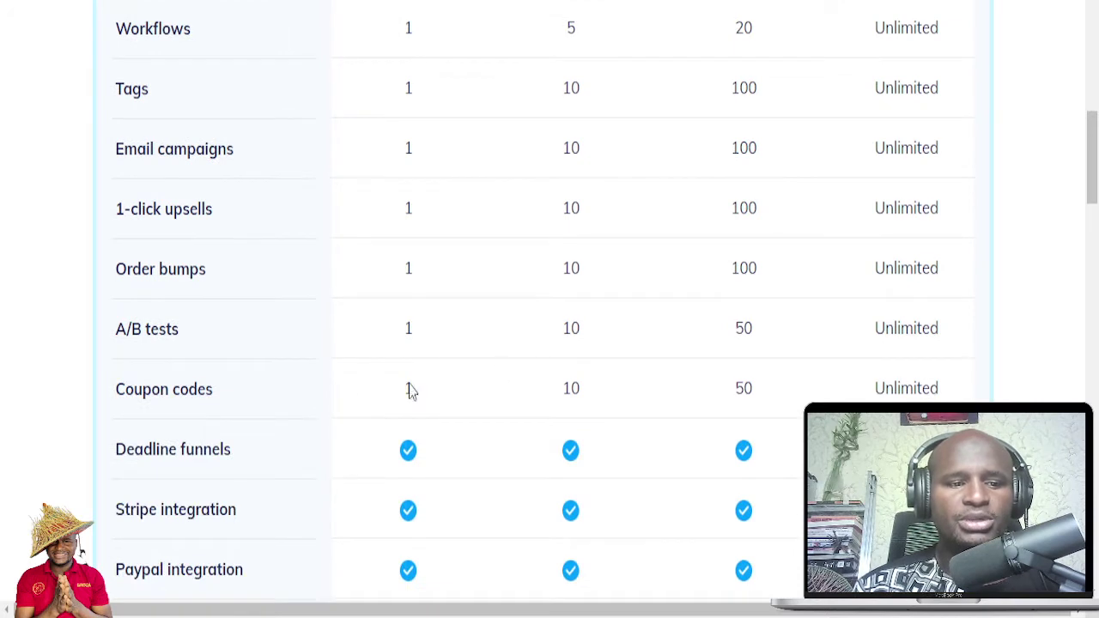
pyautogui.scroll(-1, 407, 387)
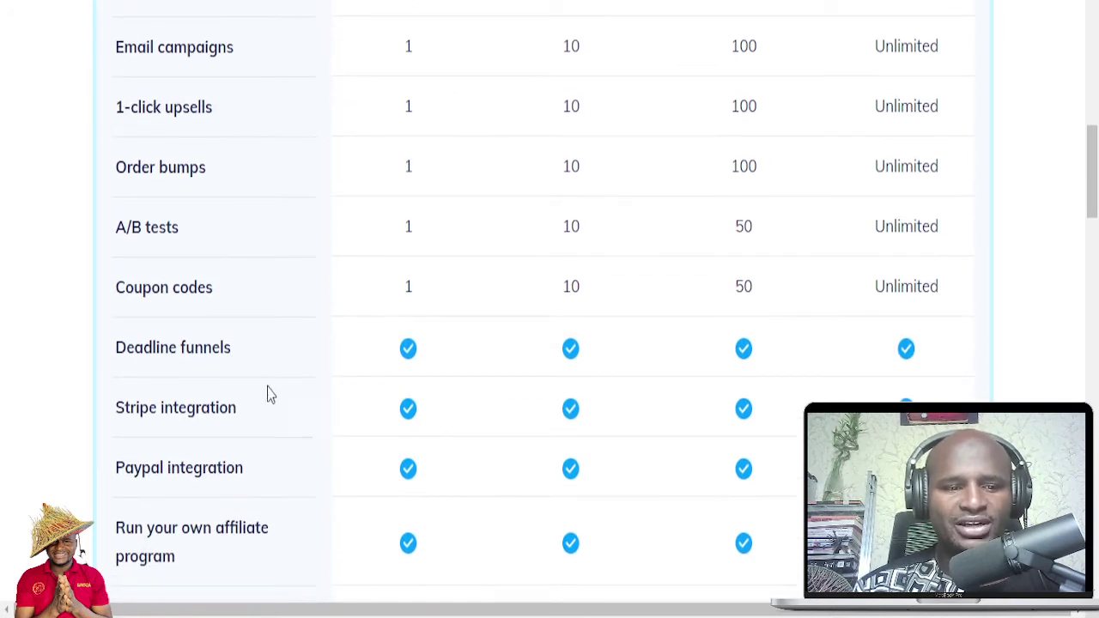
pyautogui.scroll(-1, 308, 468)
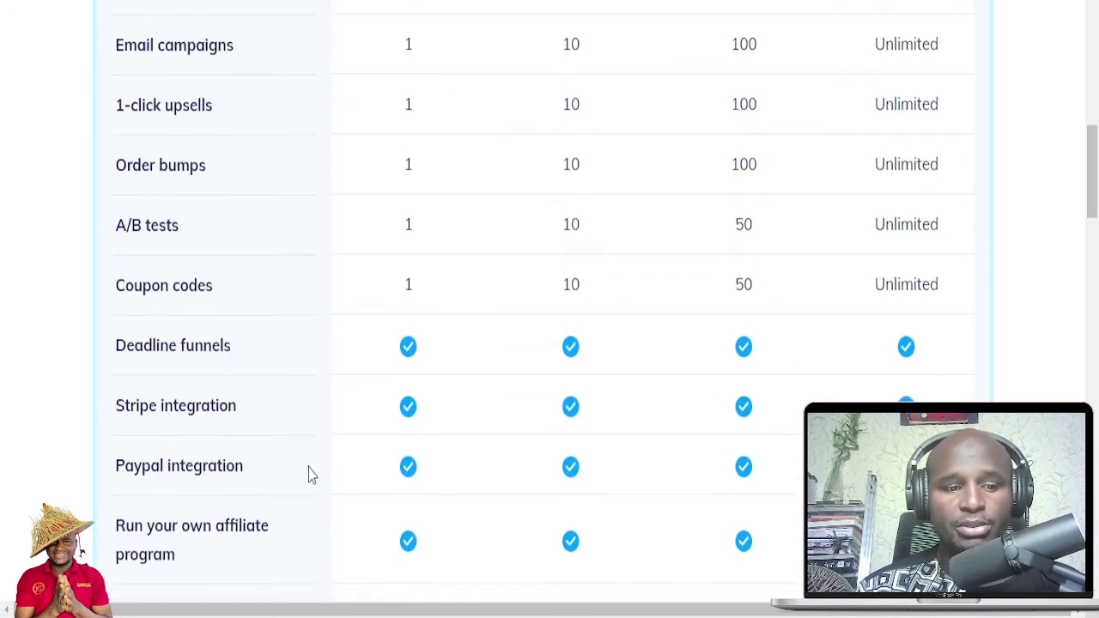
pyautogui.scroll(-2, 226, 405)
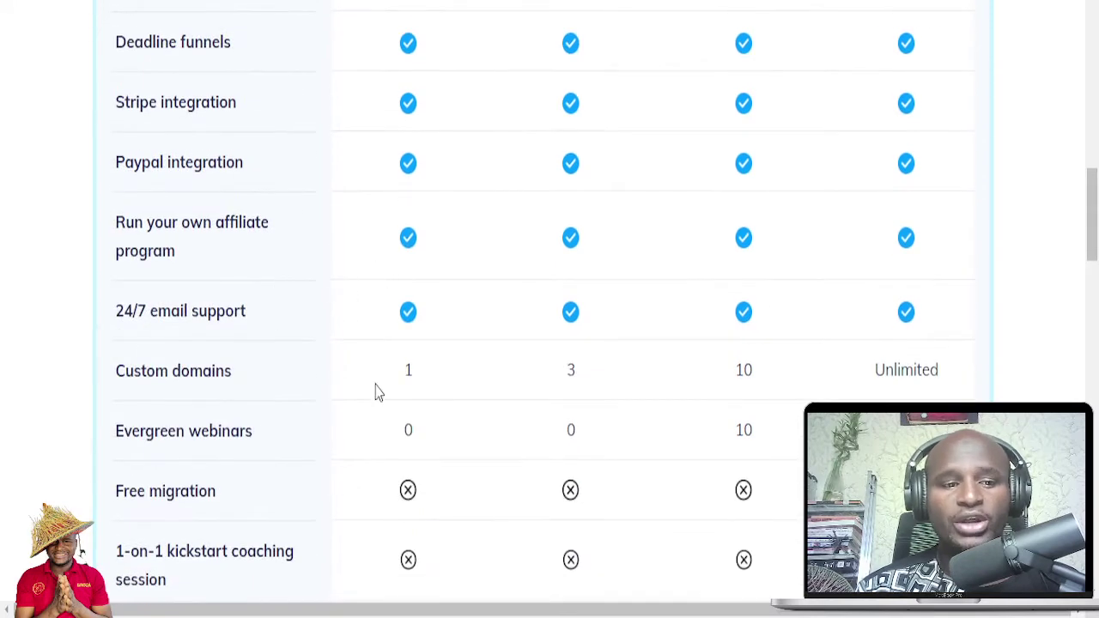
pyautogui.scroll(-1, 360, 395)
pyautogui.scroll(-2, 348, 399)
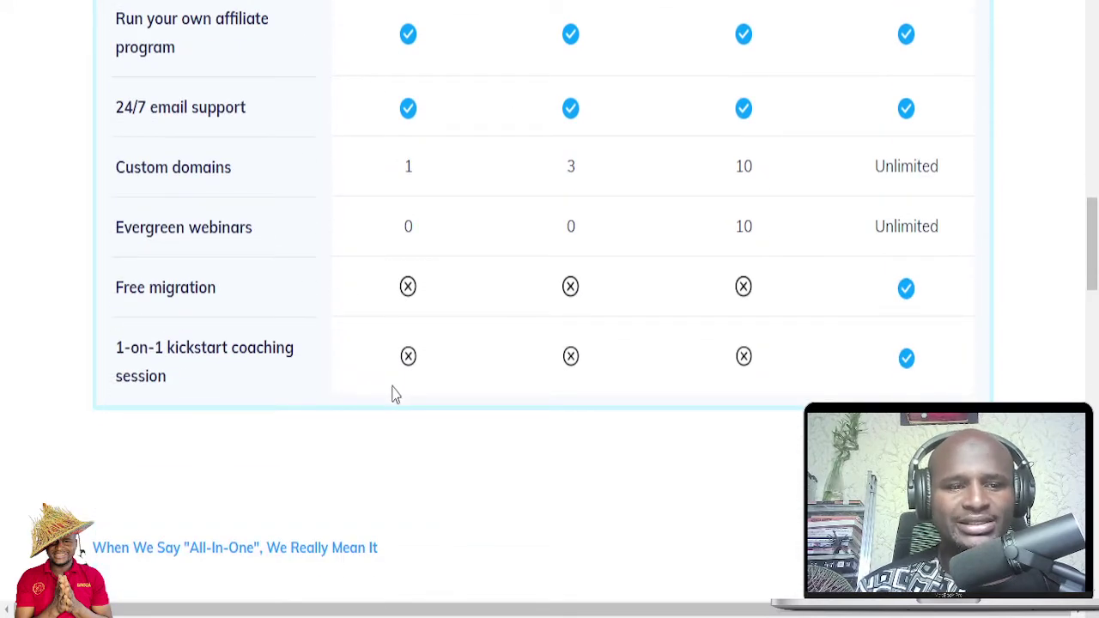
# Step: Compare evergreen webinars and free migration across the plans, and check the monthly price of the Webinar plan
pyautogui.scroll(1, 393, 391)
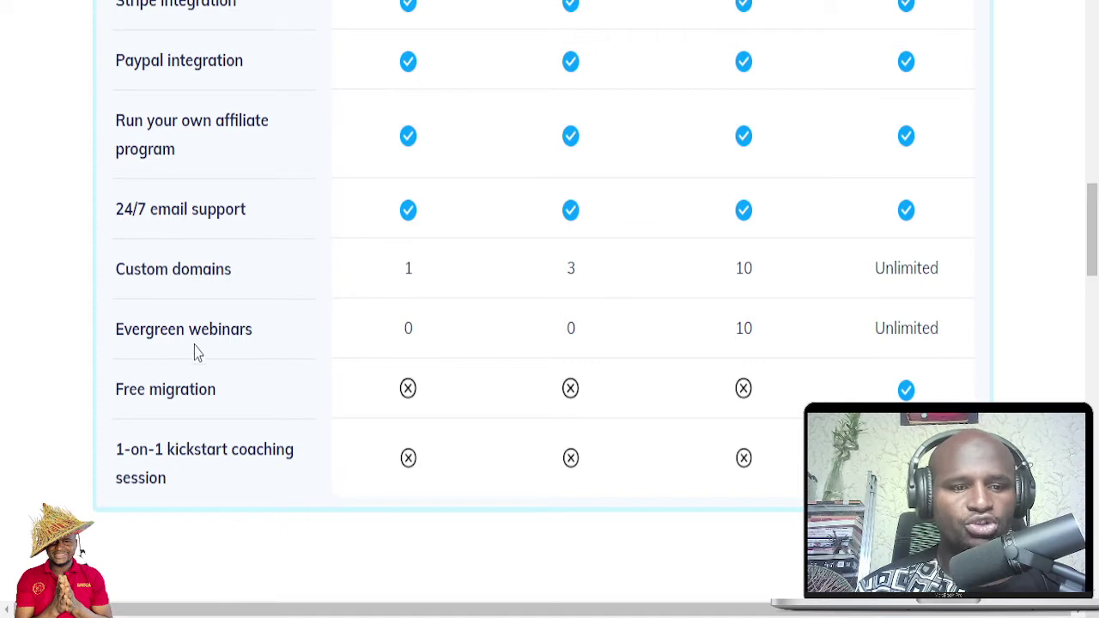
pyautogui.scroll(-1, 271, 367)
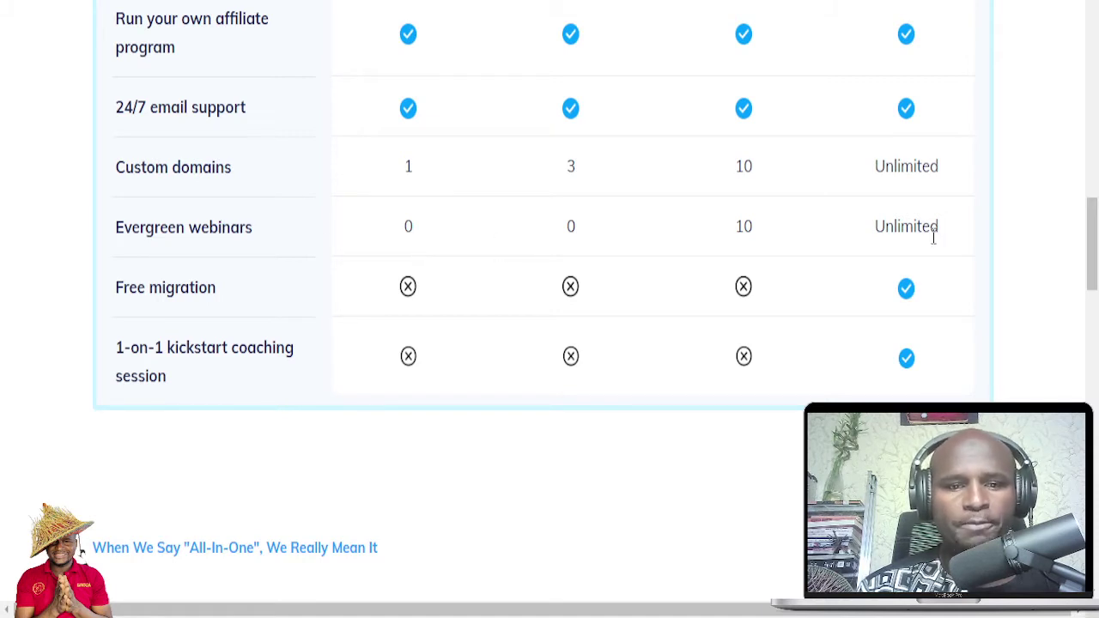
pyautogui.scroll(2, 935, 238)
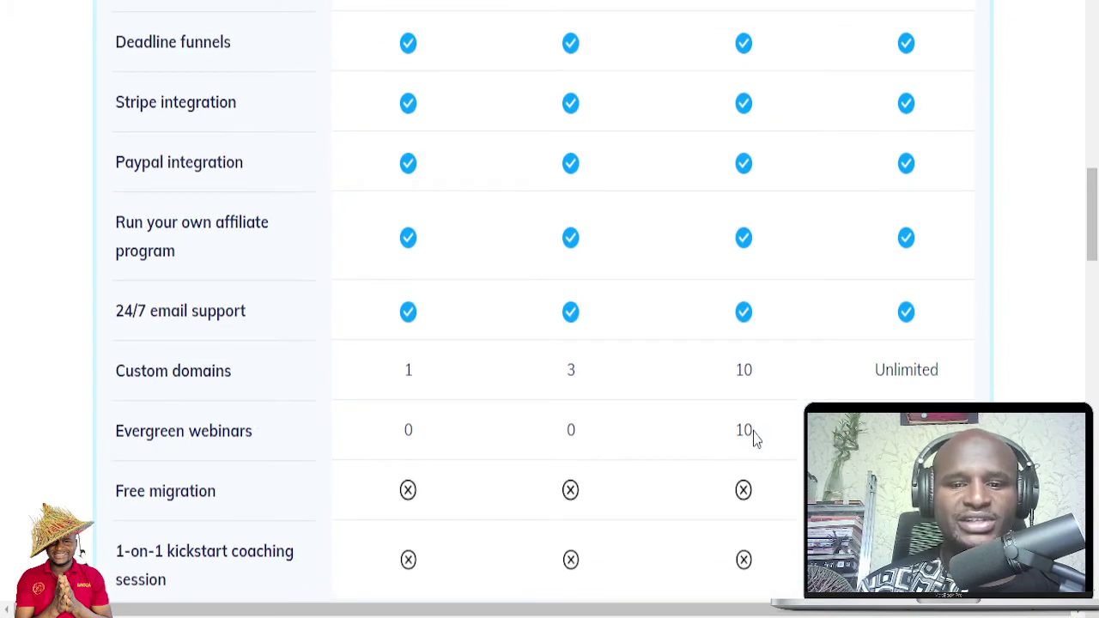
pyautogui.scroll(12, 754, 438)
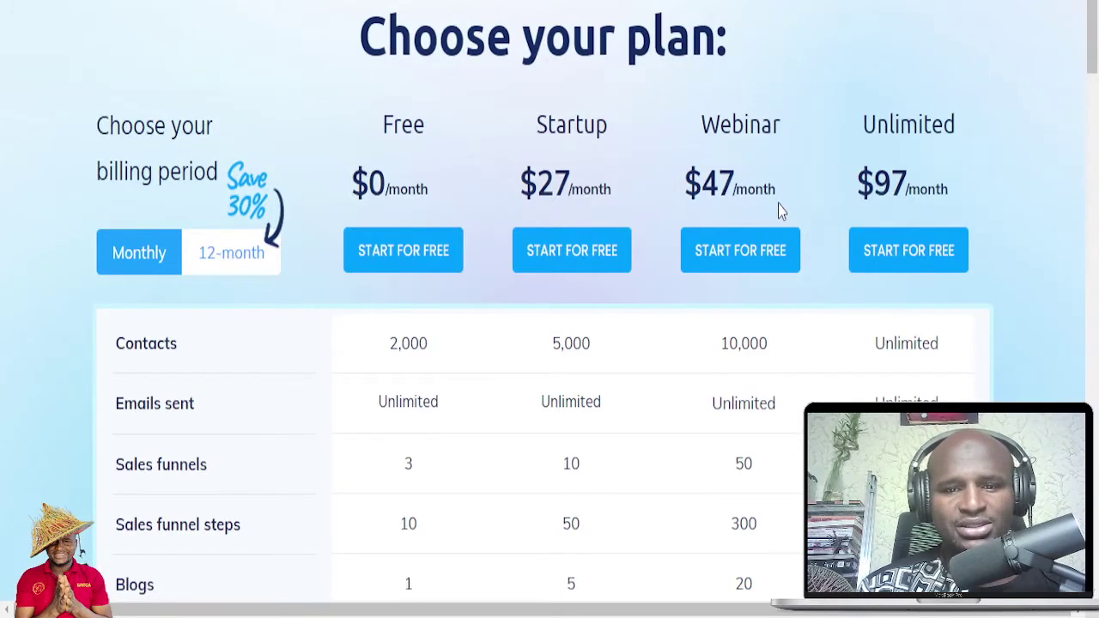
# Step: Examine the Startup plan's monthly price and its feature limits from contacts to custom domains
pyautogui.scroll(-1, 773, 322)
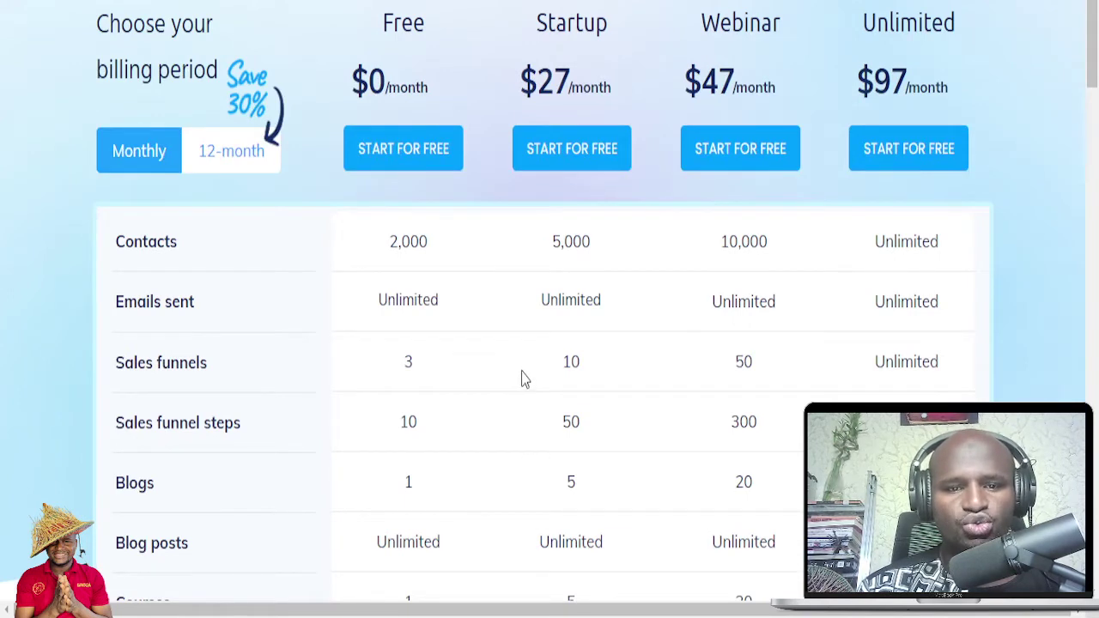
pyautogui.scroll(1, 523, 381)
pyautogui.scroll(-1, 581, 204)
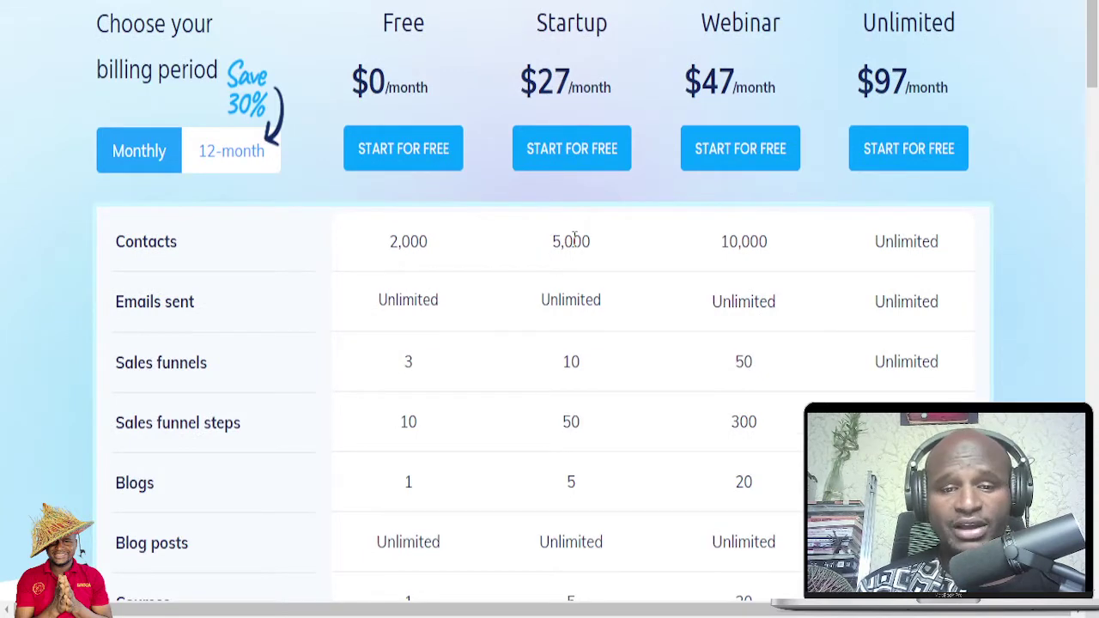
pyautogui.scroll(1, 576, 245)
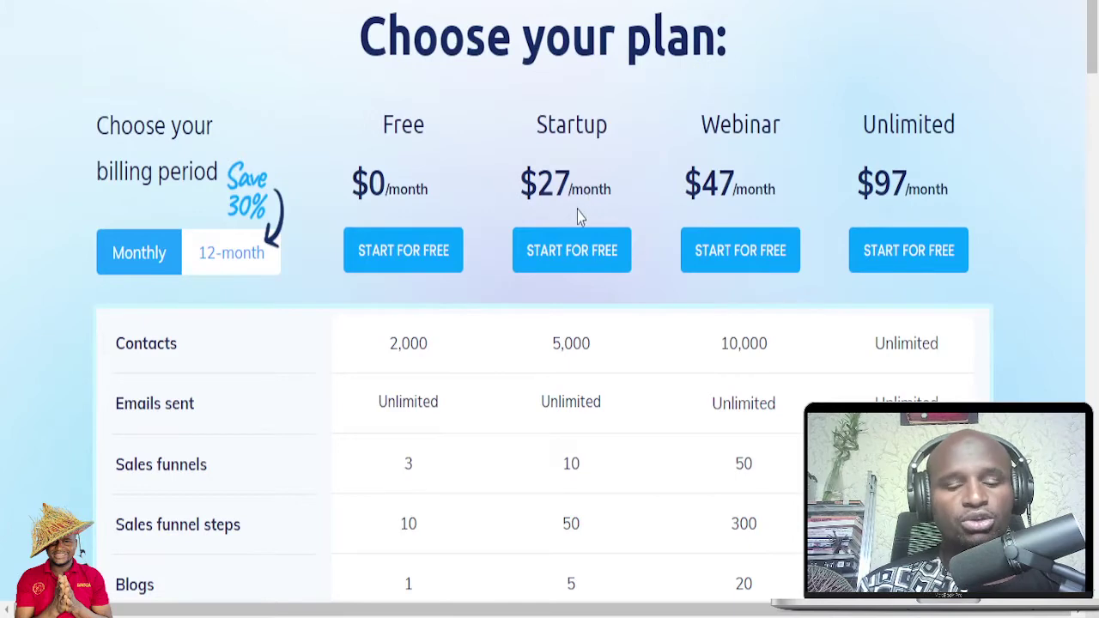
pyautogui.scroll(-8, 590, 318)
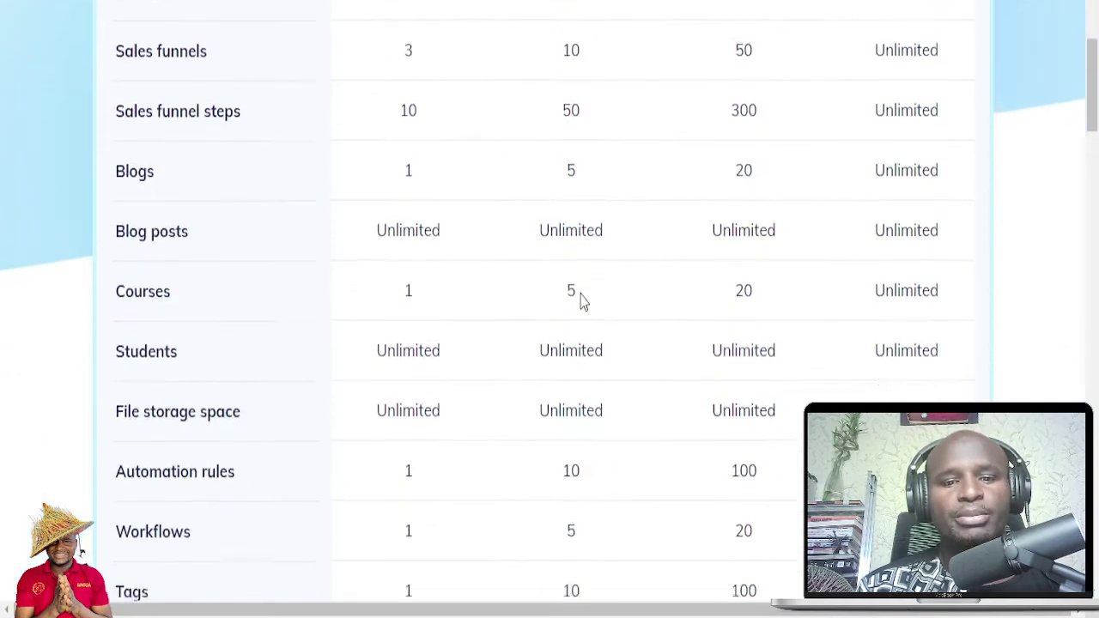
pyautogui.scroll(-4, 580, 298)
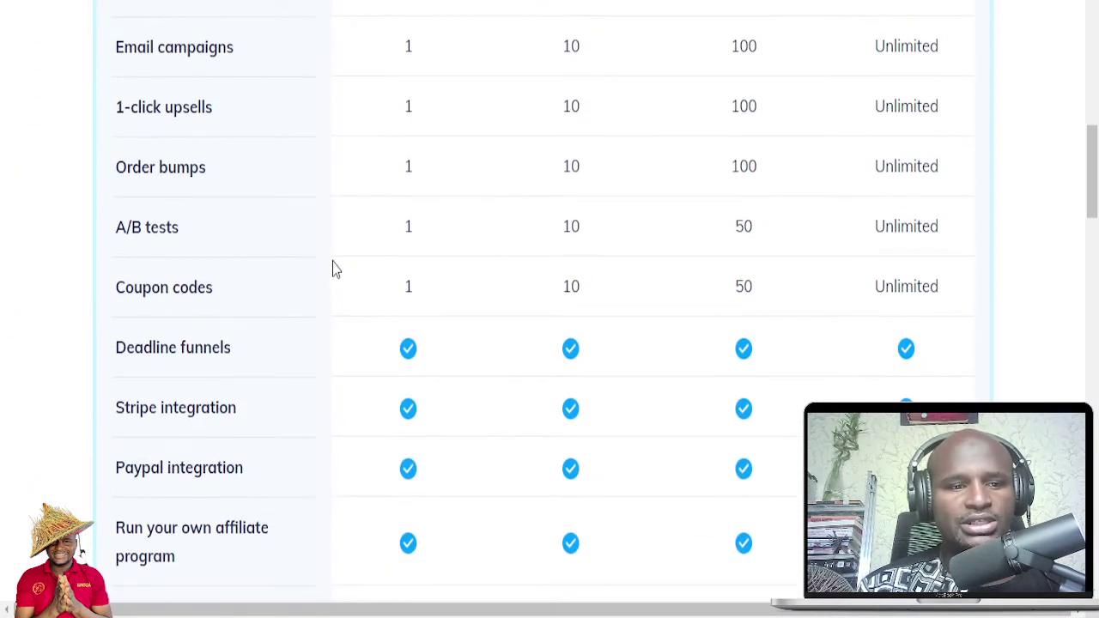
pyautogui.scroll(-6, 610, 296)
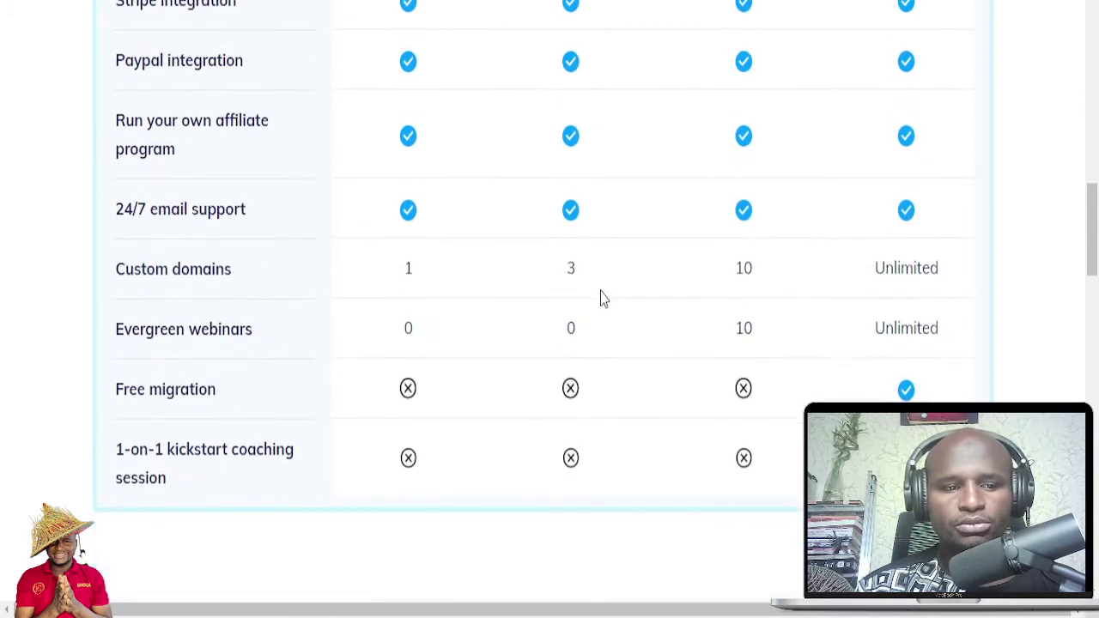
# Step: Review the plan comparison from custom domains back up to contacts, and check the monthly prices of all four plans
pyautogui.scroll(4, 444, 160)
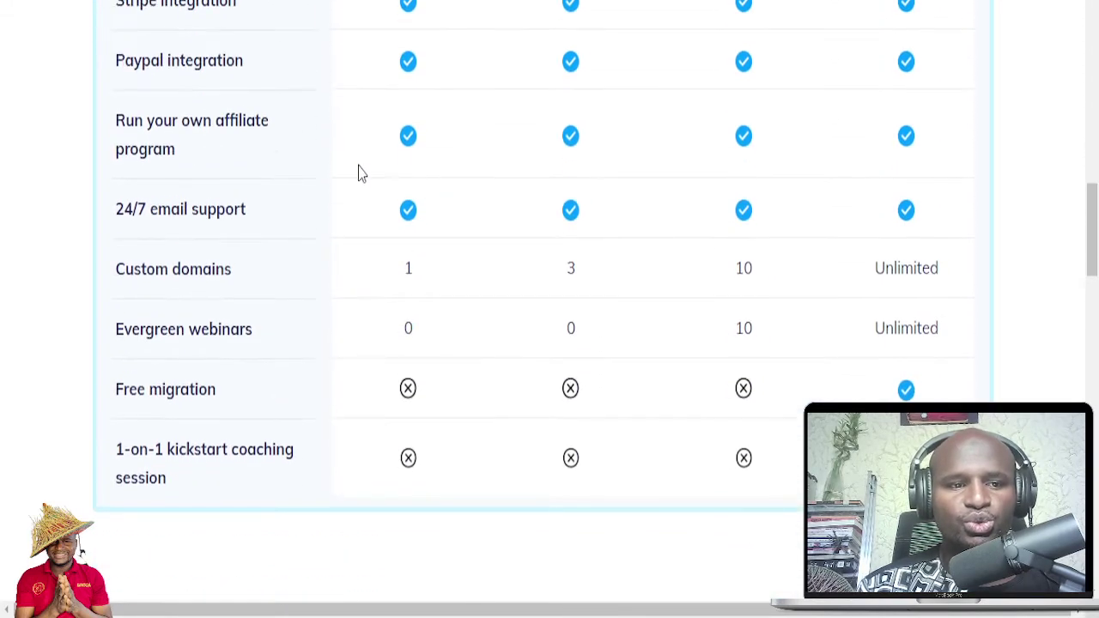
pyautogui.scroll(3, 535, 238)
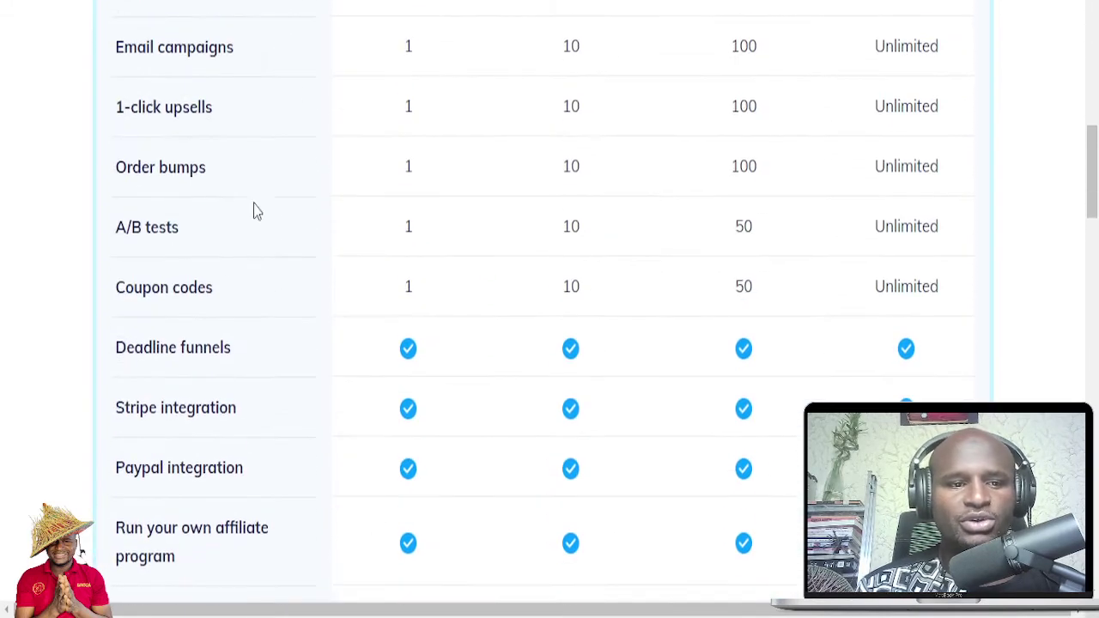
pyautogui.scroll(5, 350, 190)
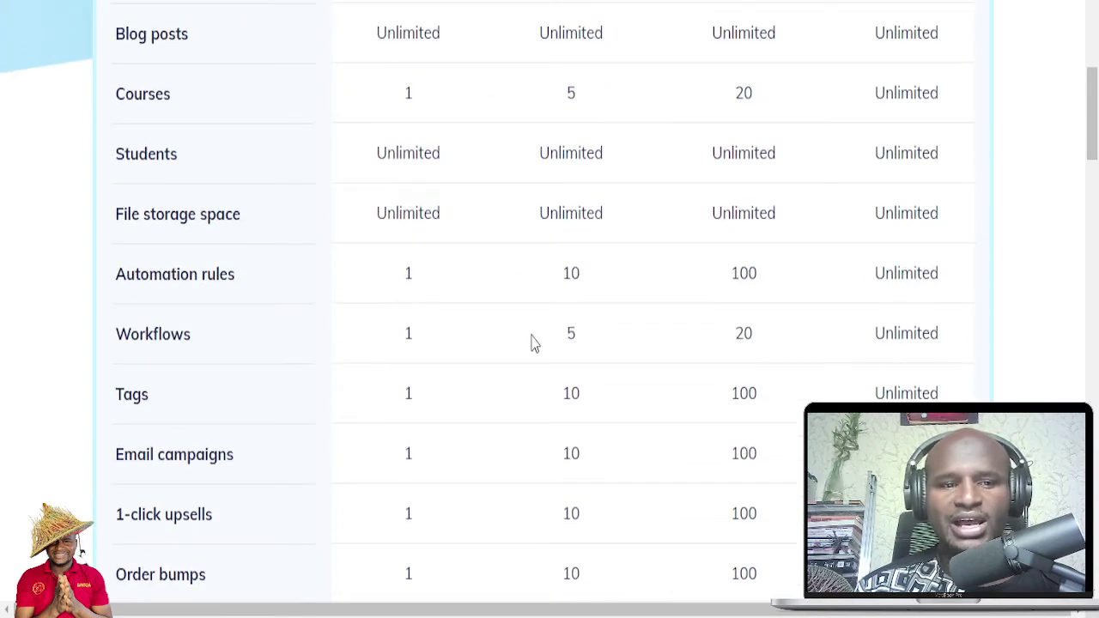
pyautogui.scroll(3, 544, 177)
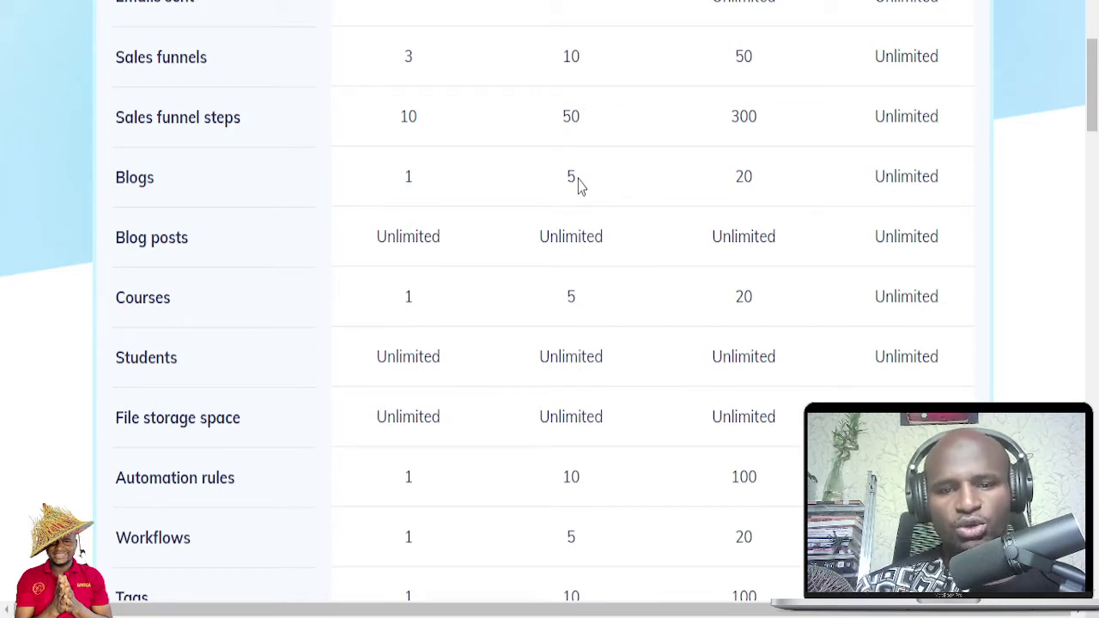
pyautogui.scroll(3, 578, 184)
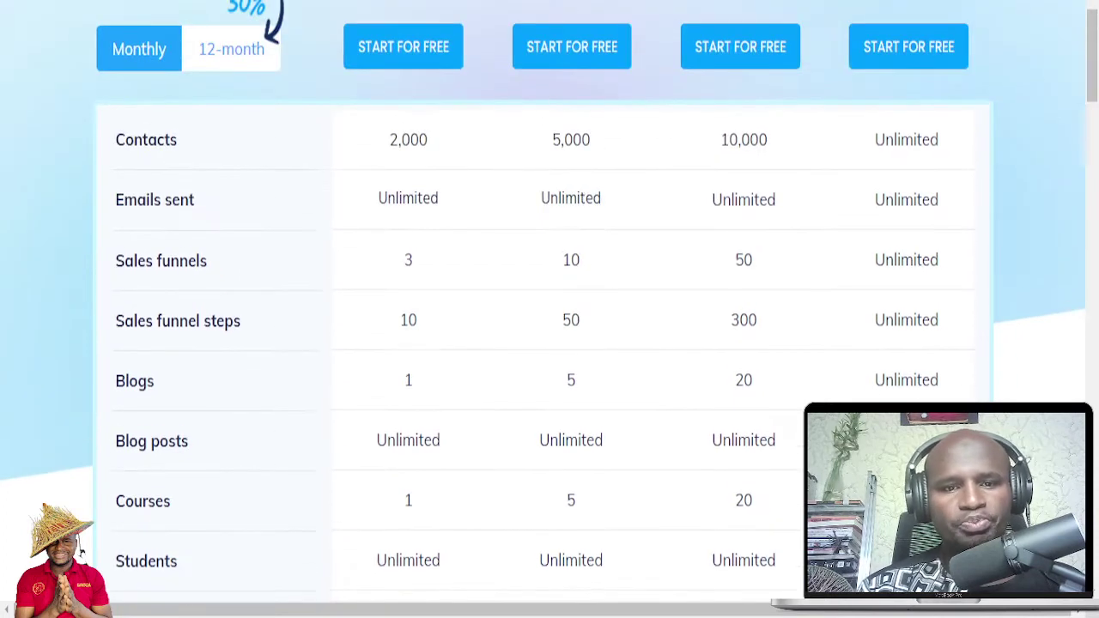
pyautogui.scroll(2, 572, 106)
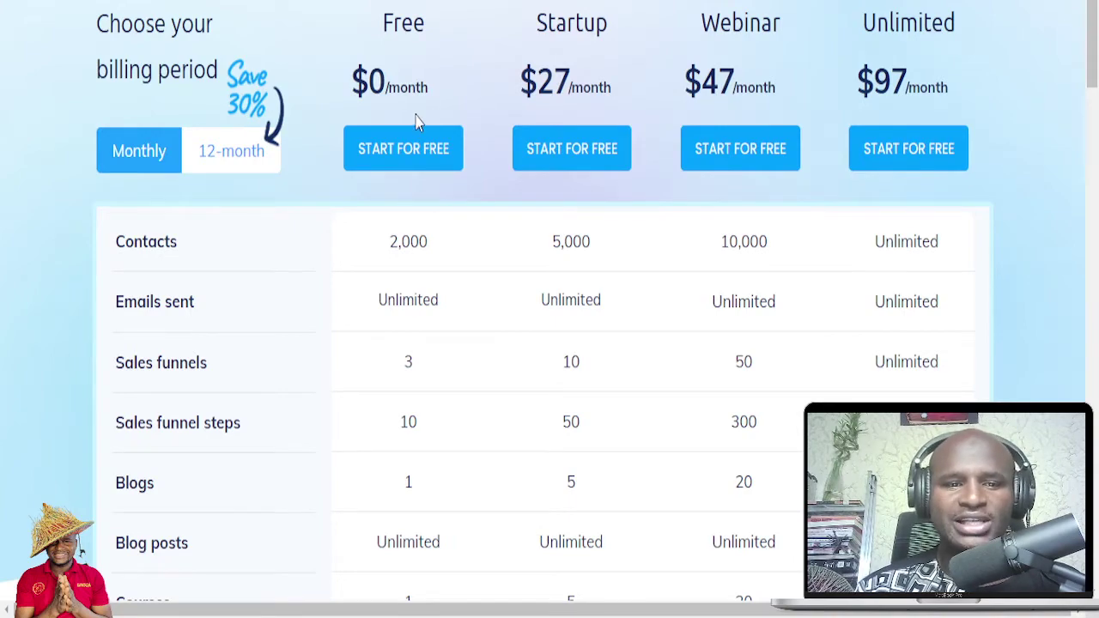
# Step: Read the features that all plans include, from unlimited emailing to online support, and the customer support section below them
pyautogui.scroll(-20, 400, 112)
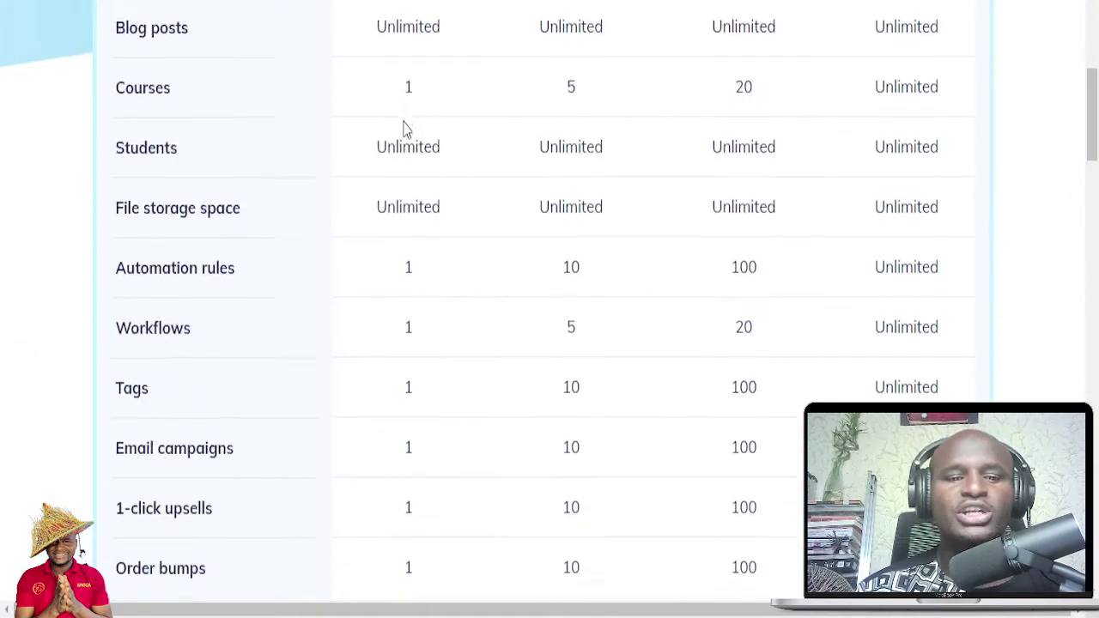
pyautogui.scroll(-3, 407, 136)
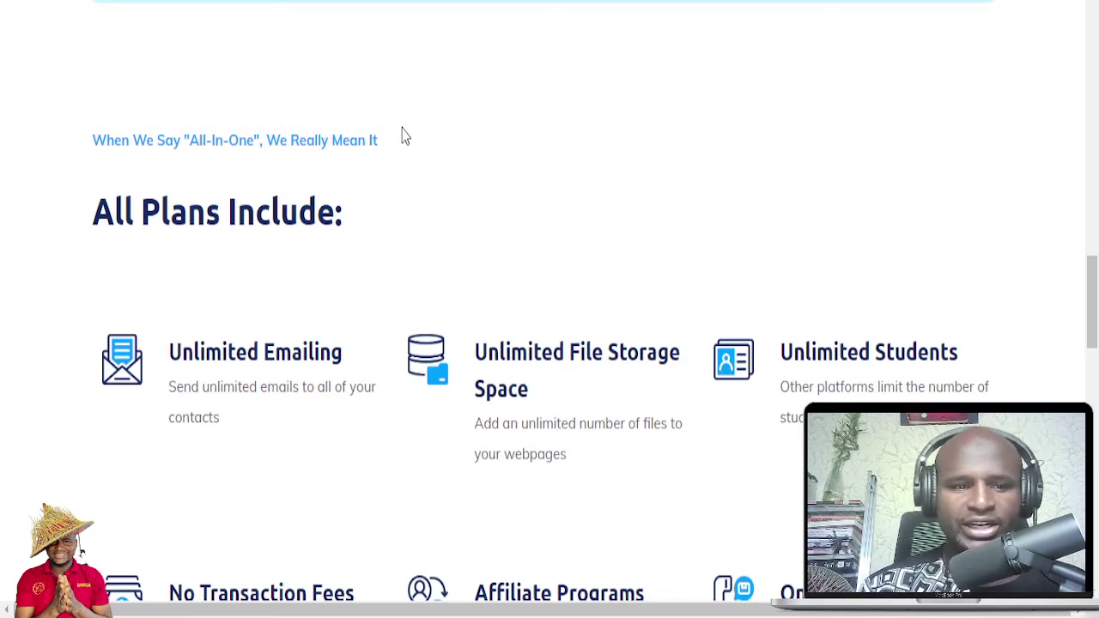
pyautogui.scroll(-2, 406, 137)
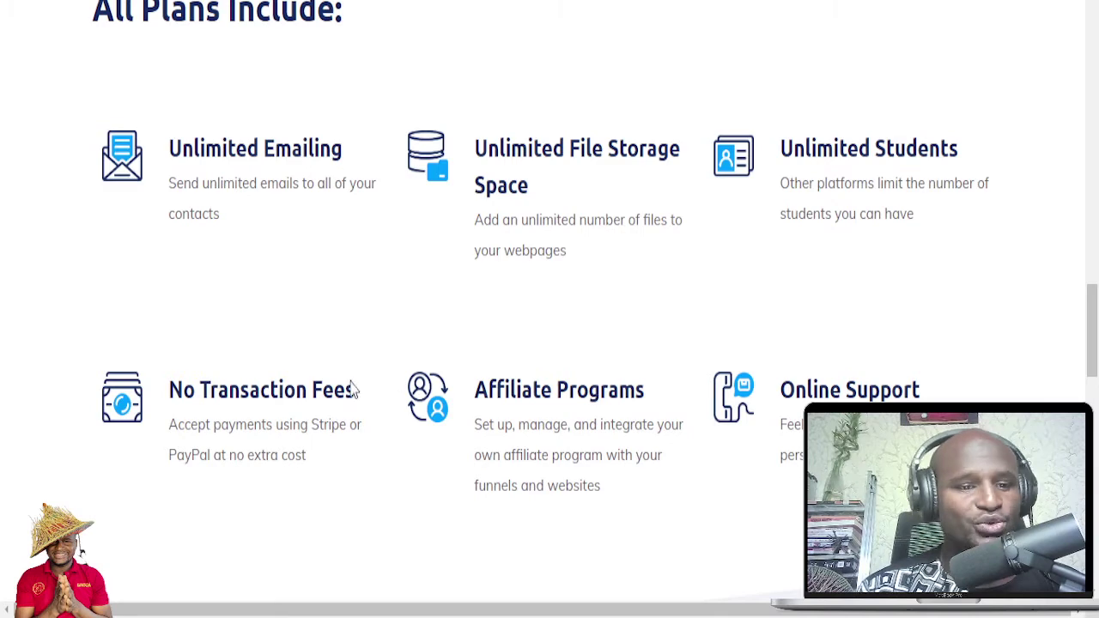
pyautogui.scroll(-1, 480, 388)
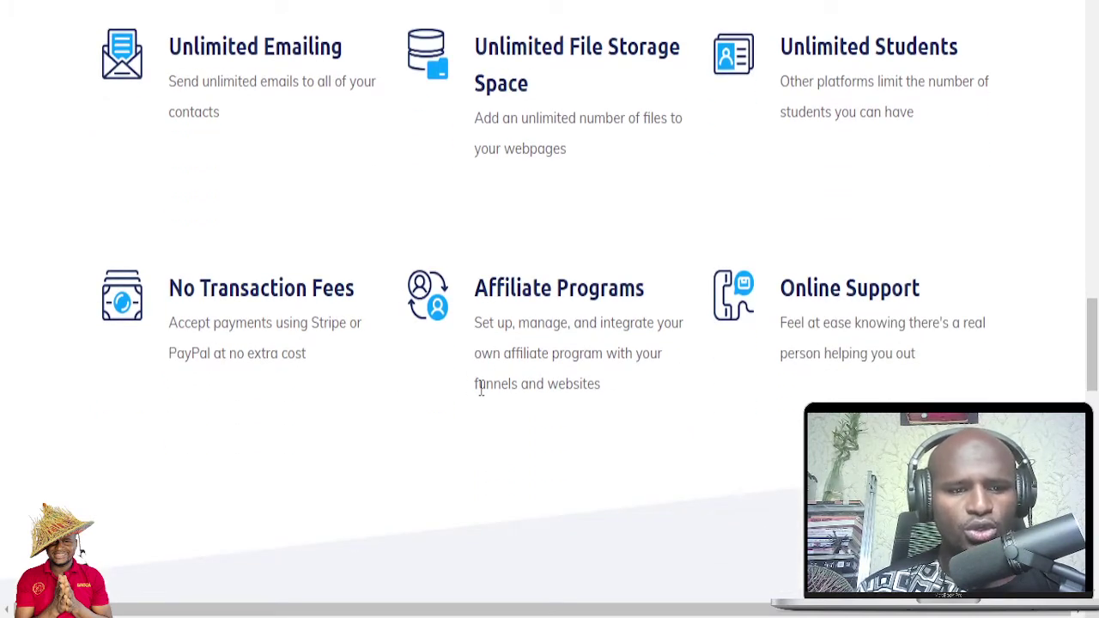
pyautogui.scroll(-4, 481, 388)
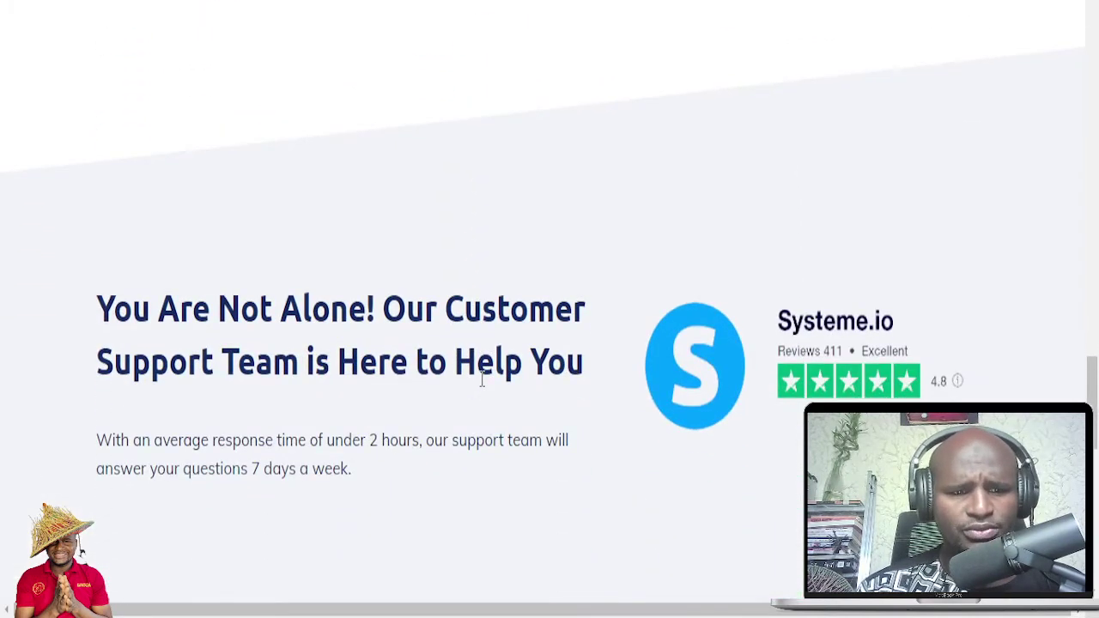
pyautogui.scroll(-2, 482, 382)
pyautogui.scroll(3, 409, 372)
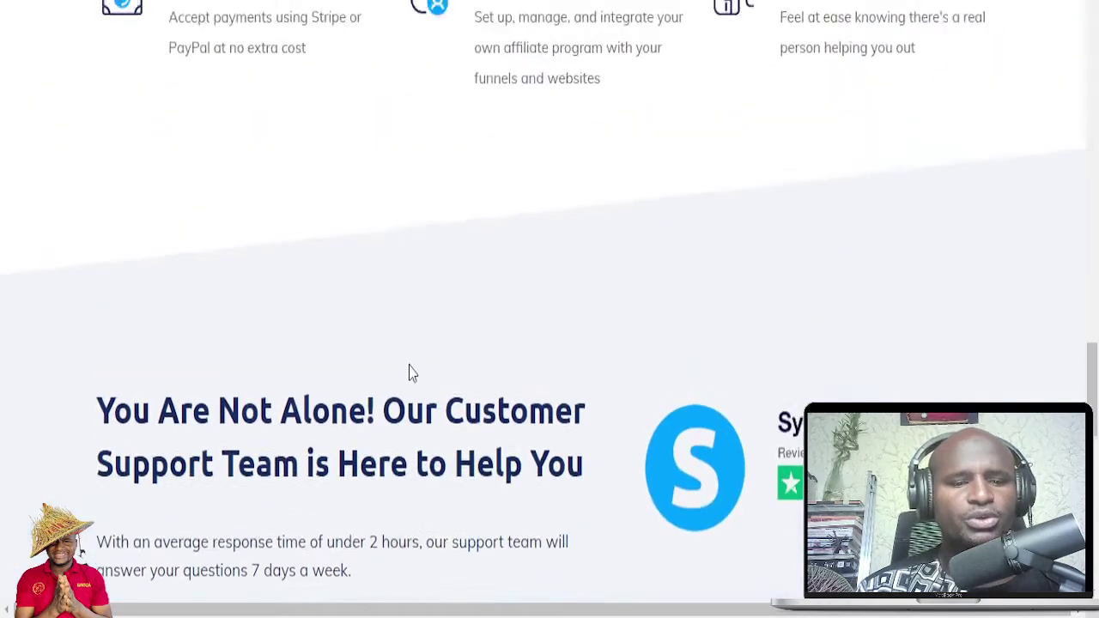
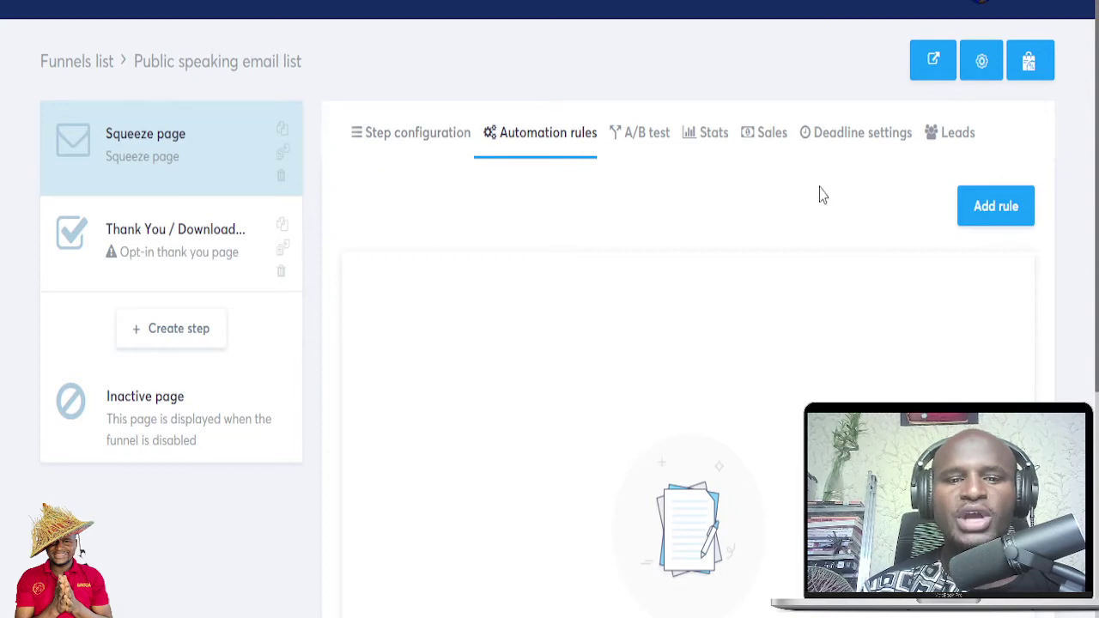
# Step: Add a Page visited automation rule to the Squeeze page step, view its empty action list, and return to the rules
pyautogui.click(979, 217)
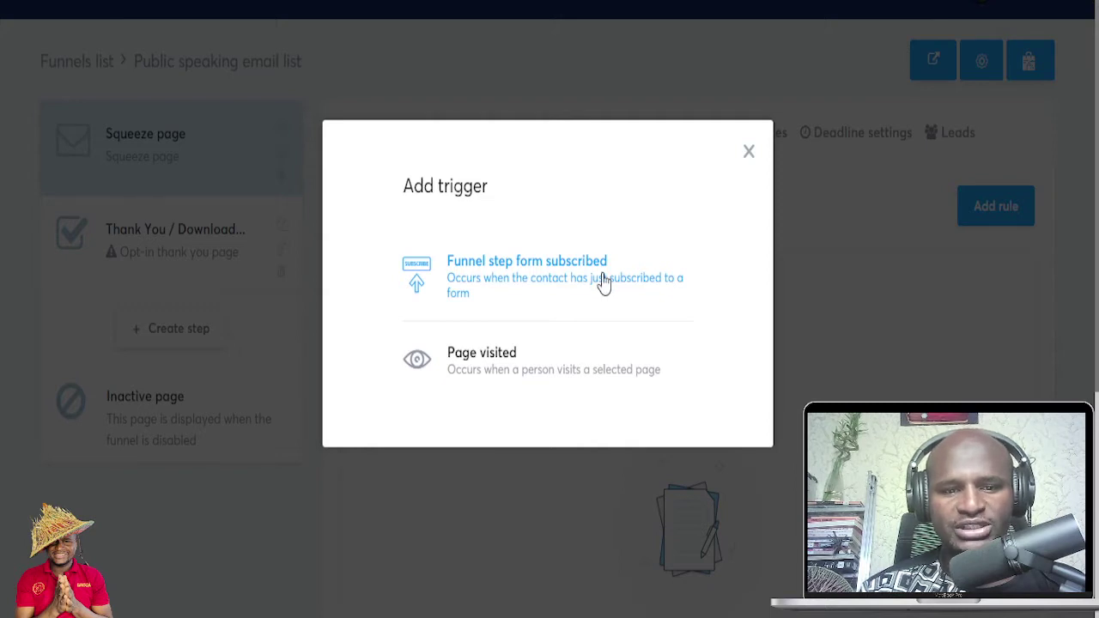
pyautogui.click(553, 380)
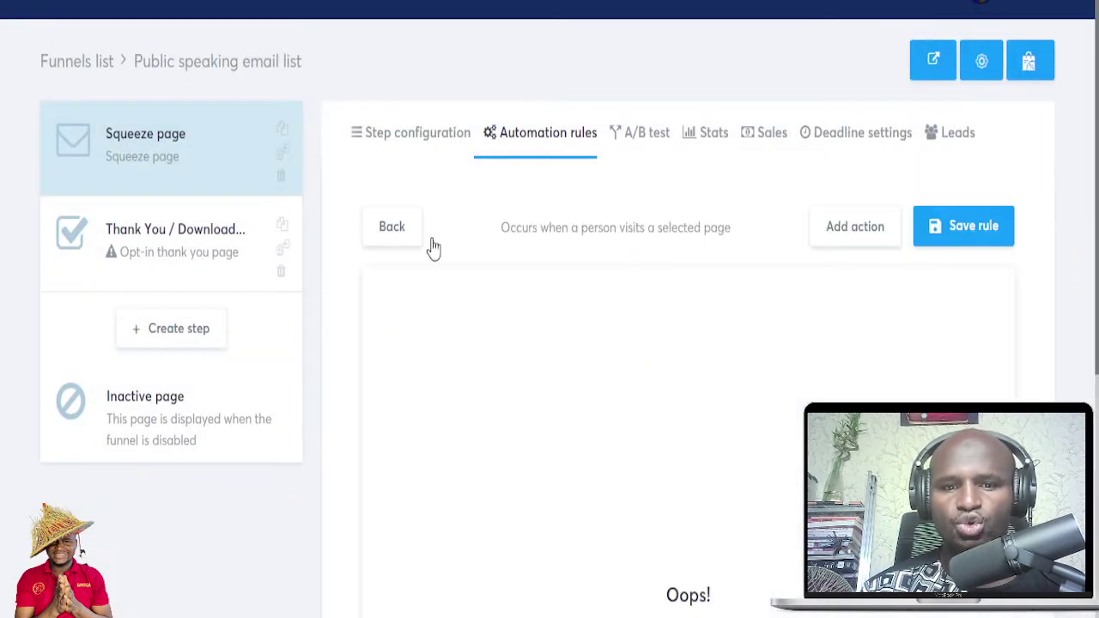
pyautogui.scroll(-5, 811, 352)
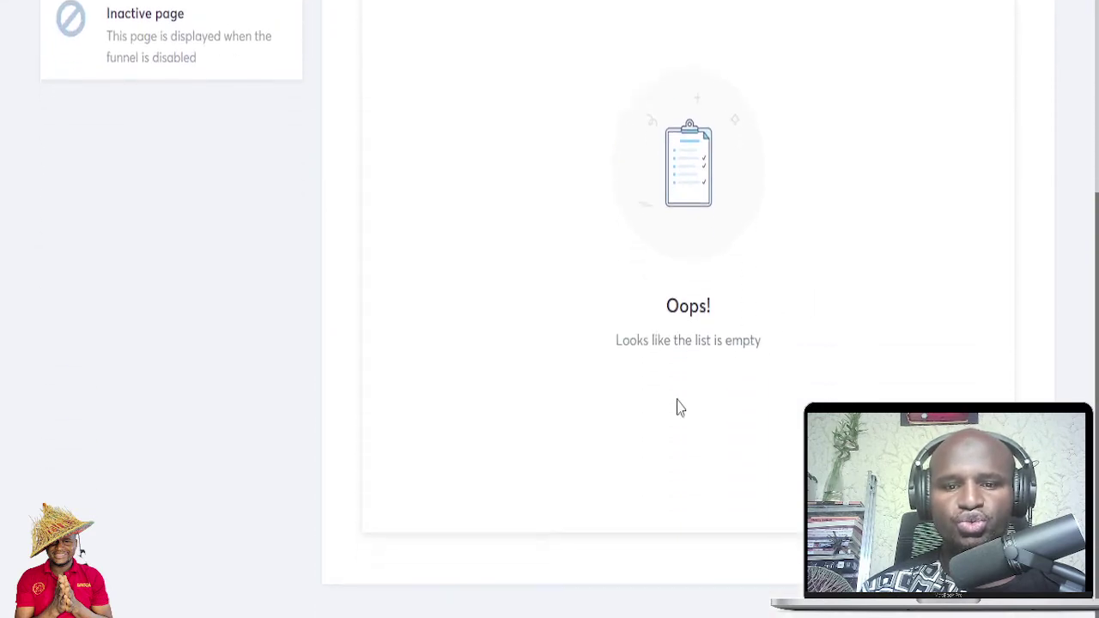
pyautogui.scroll(5, 677, 407)
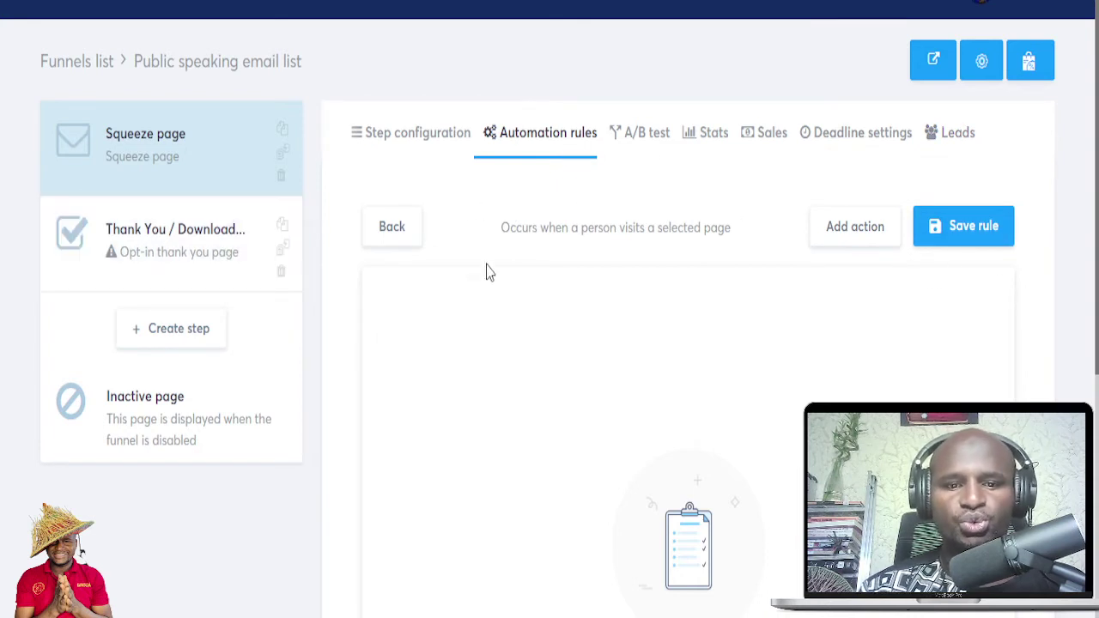
pyautogui.click(399, 236)
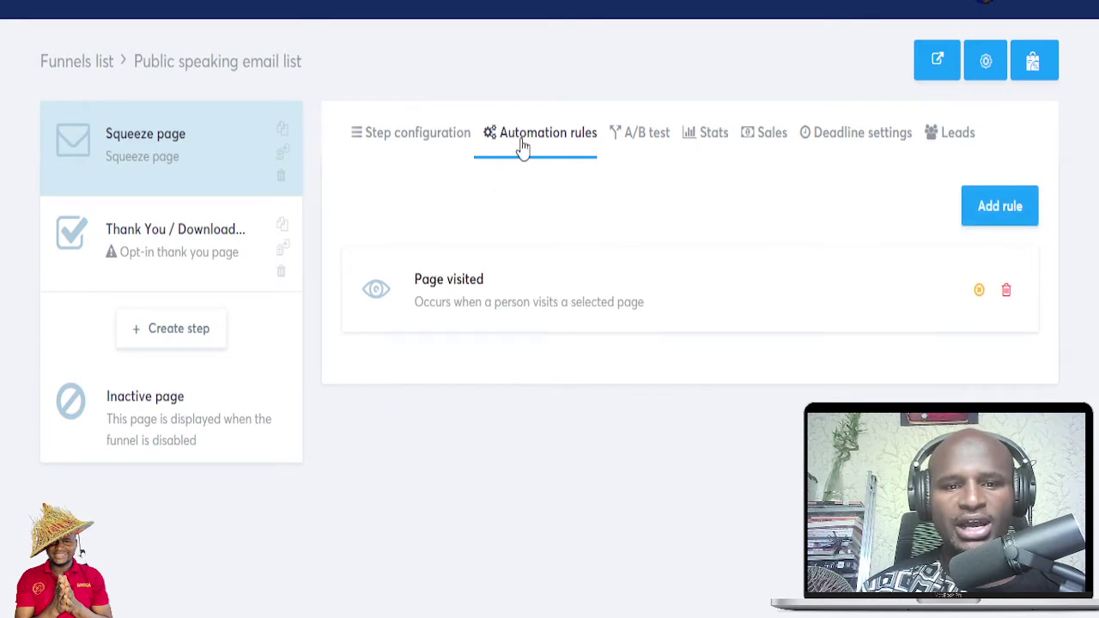
# Step: Delete the Page visited rule from the Squeeze page step's automation rules
pyautogui.click(1006, 290)
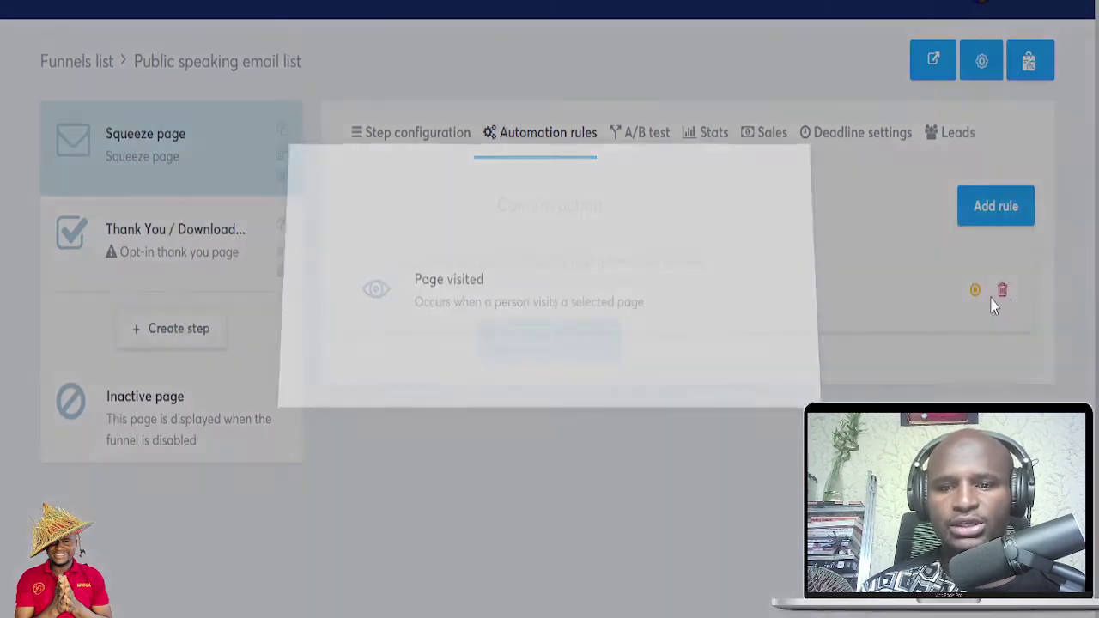
pyautogui.click(514, 356)
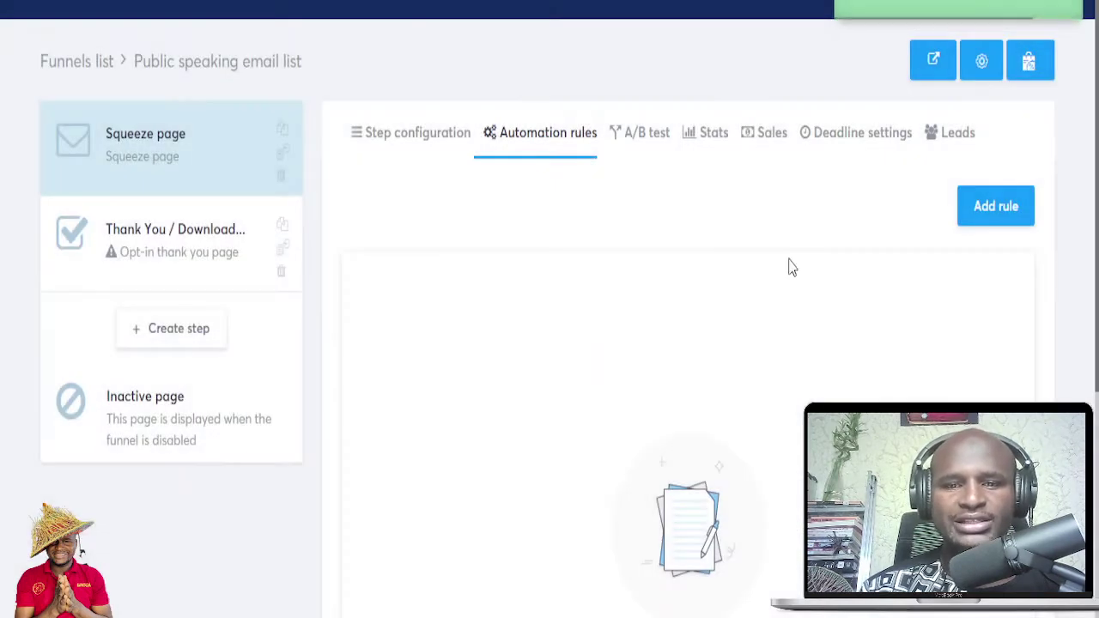
# Step: Change the Squeeze page step's name to "Sales page" in its step configuration
pyautogui.click(412, 140)
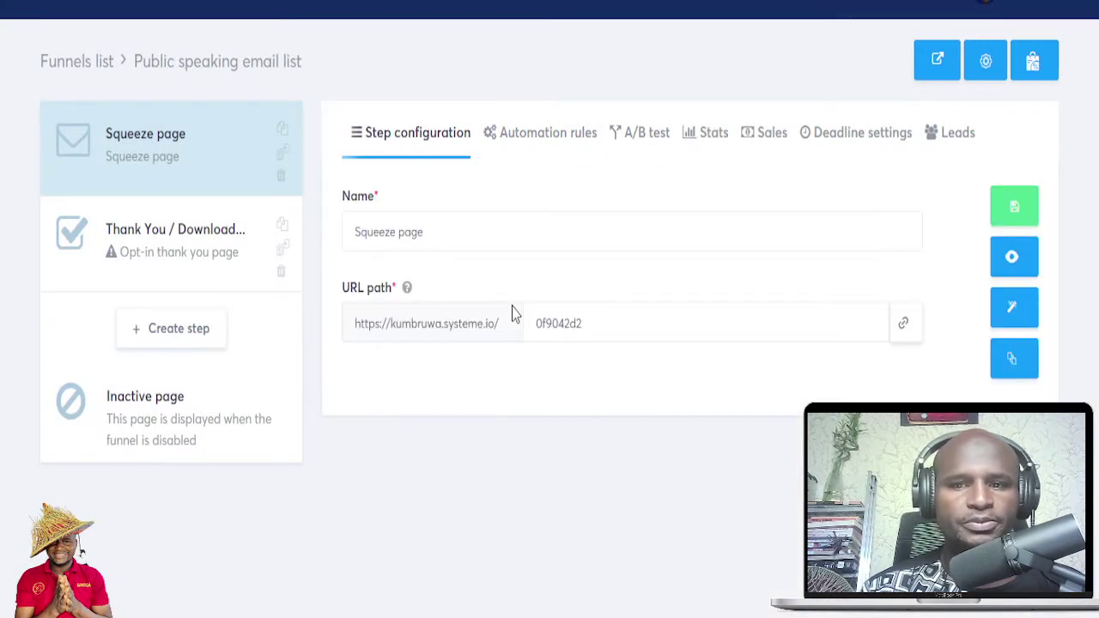
pyautogui.click(434, 230)
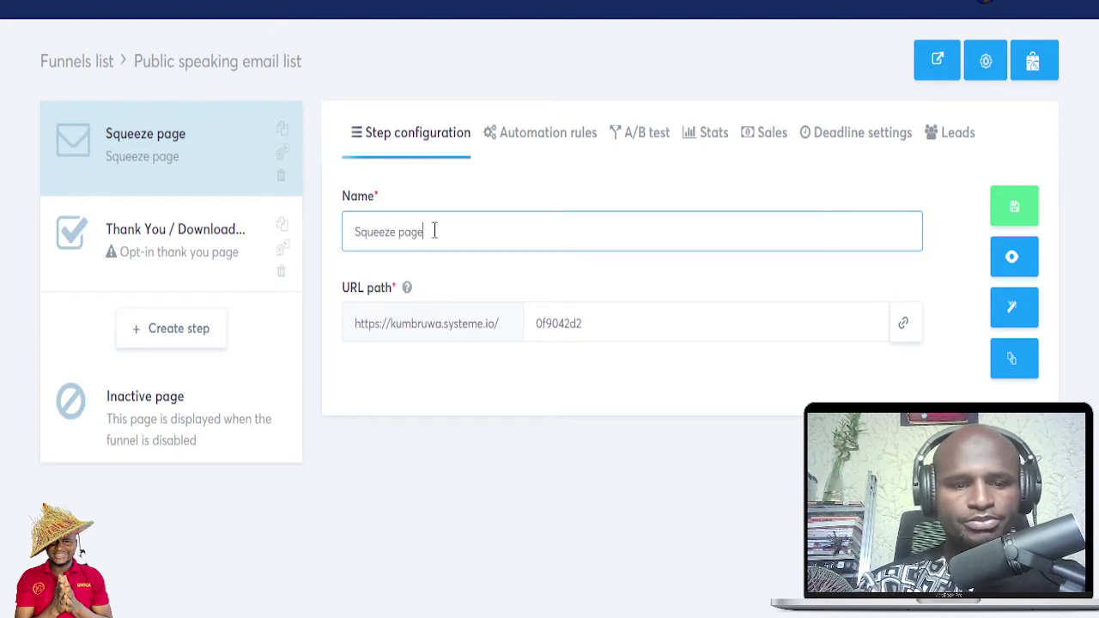
pyautogui.press('BackSpace')
pyautogui.press('BackSpace')
pyautogui.press('BackSpace')
pyautogui.press('BackSpace')
pyautogui.press('BackSpace')
pyautogui.press('BackSpace')
pyautogui.press('BackSpace')
pyautogui.press('BackSpace')
pyautogui.press('BackSpace')
pyautogui.press('BackSpace')
pyautogui.write('Sal')
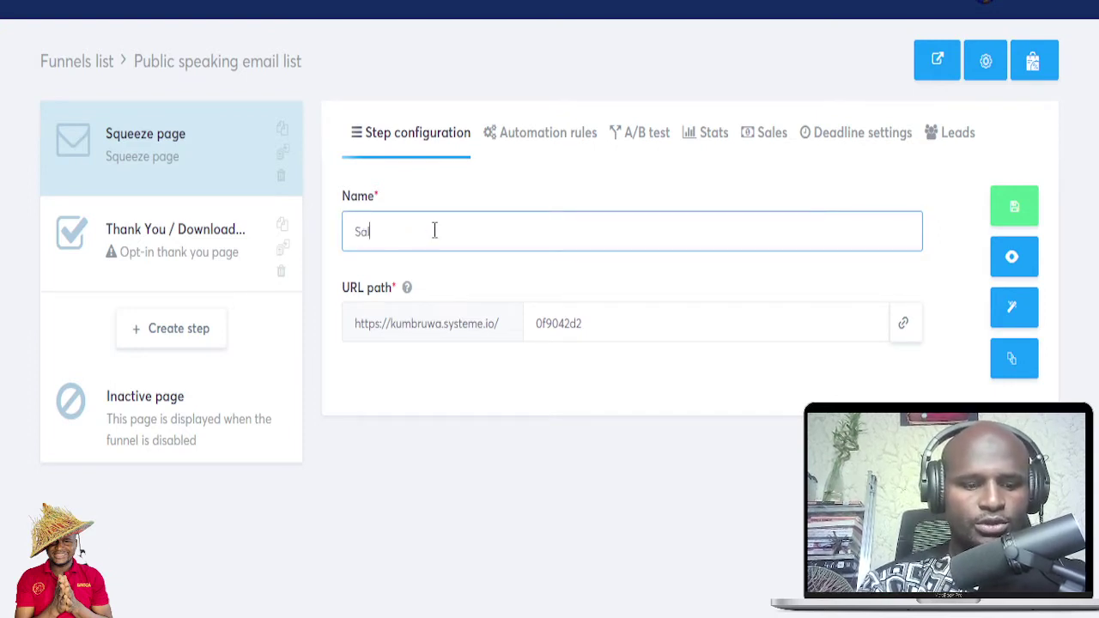
pyautogui.write('es page')
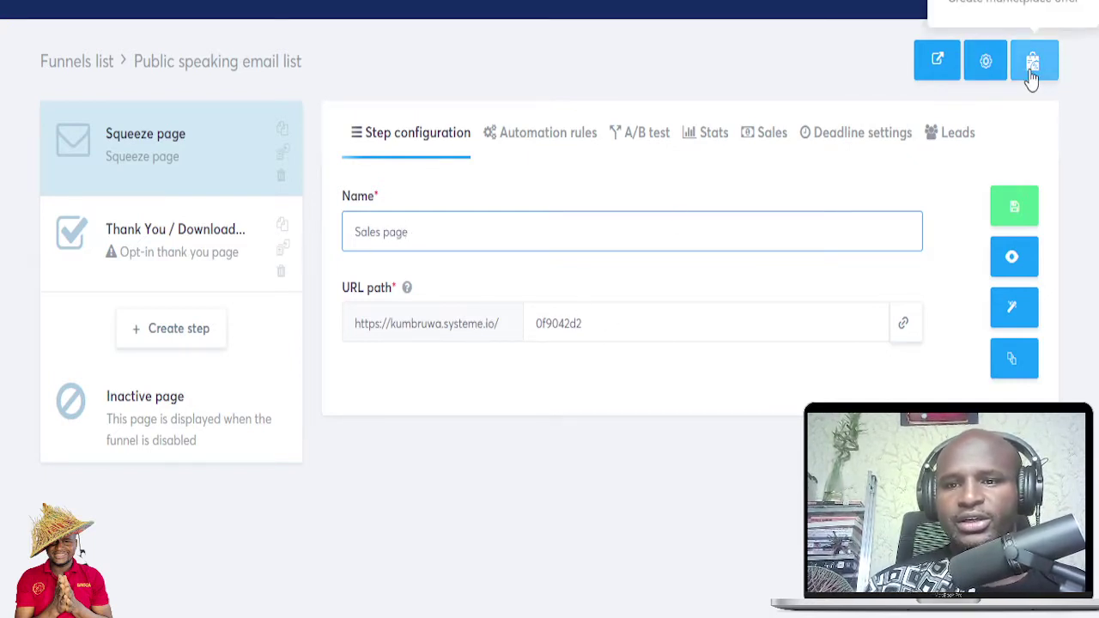
# Step: Open the funnel's live page and look over its headline, video and email opt-in form
pyautogui.click(936, 64)
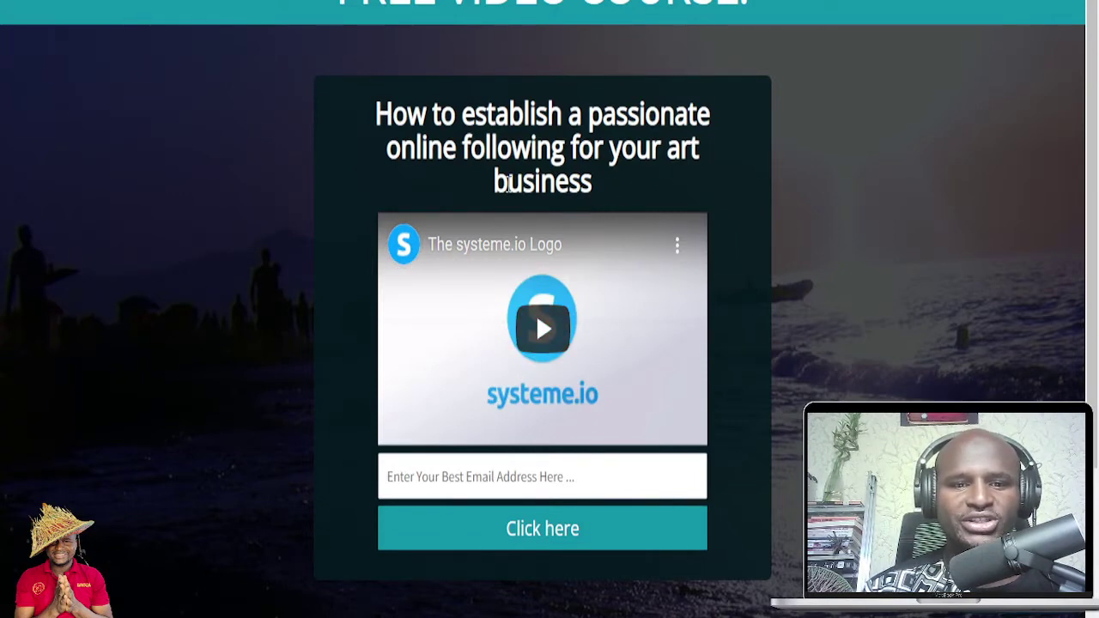
pyautogui.scroll(-1, 673, 194)
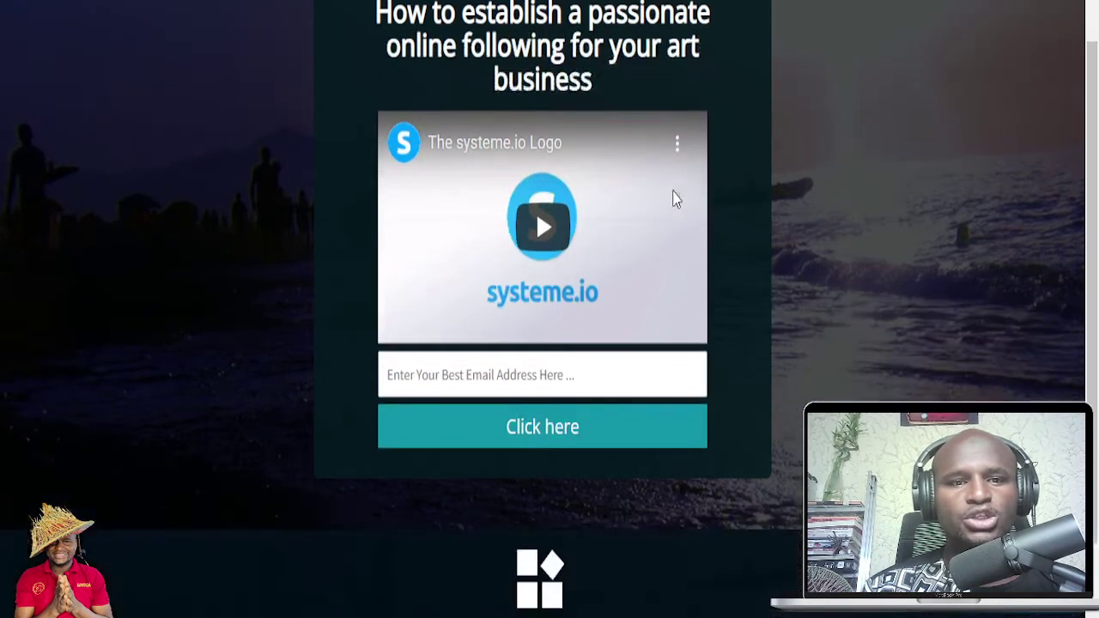
pyautogui.scroll(1, 673, 199)
pyautogui.scroll(-2, 673, 207)
pyautogui.scroll(2, 665, 215)
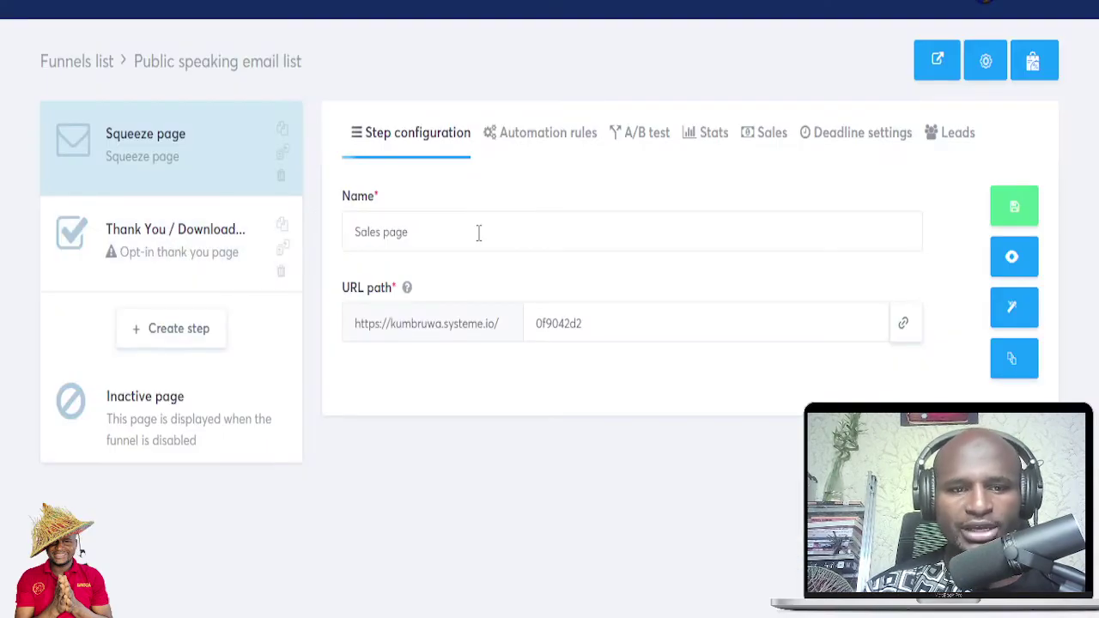
# Step: Select the Squeeze page step of the Public speaking email list funnel and open its page for editing
pyautogui.click(197, 151)
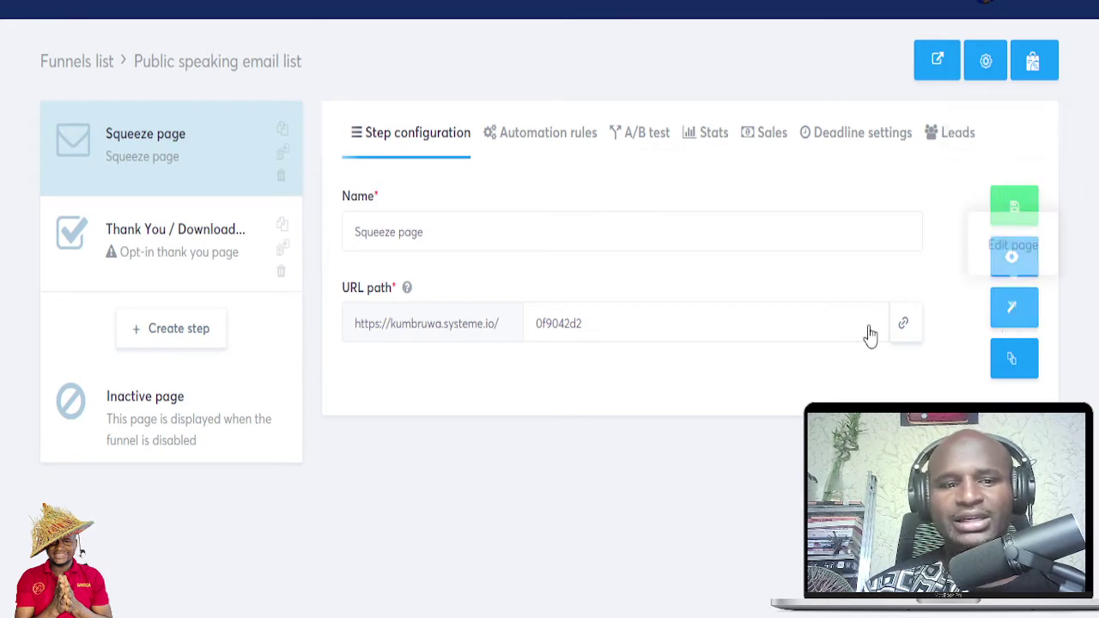
pyautogui.click(1000, 319)
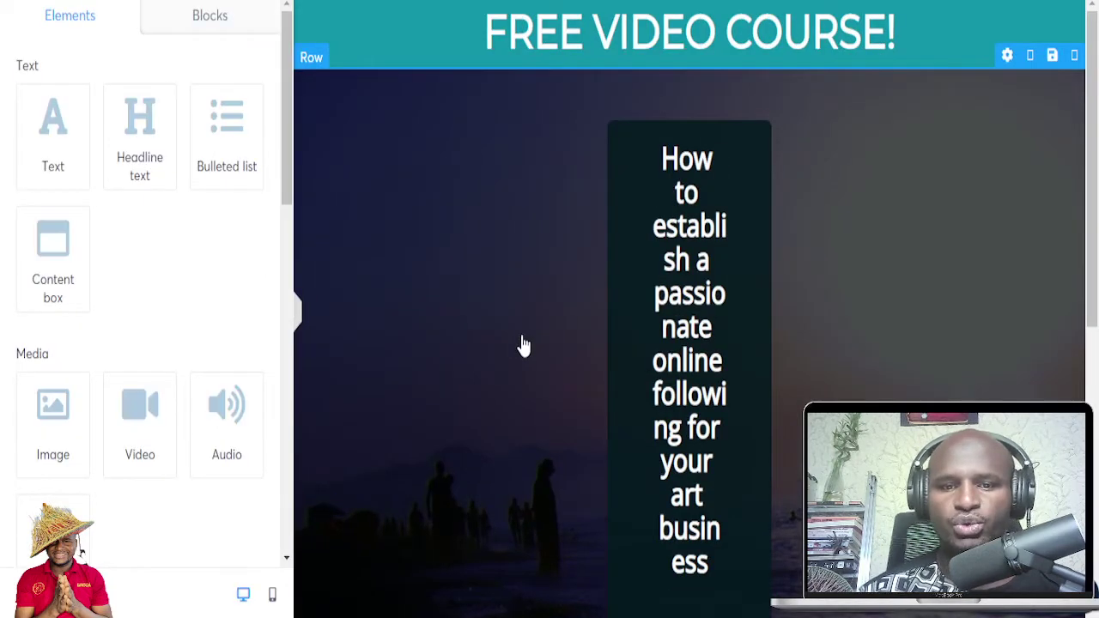
# Step: Delete the words "FREE VIDEO COURSE" from the banner headline, leaving its exclamation mark
pyautogui.click(593, 27)
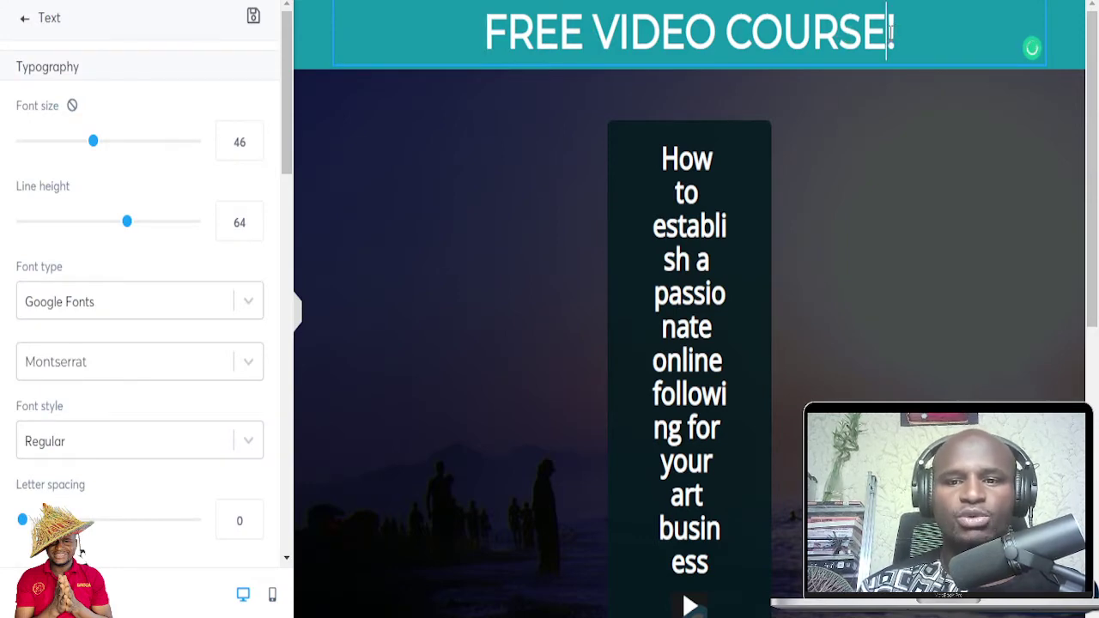
pyautogui.press('BackSpace')
pyautogui.press('BackSpace')
pyautogui.press('BackSpace')
pyautogui.press('BackSpace')
pyautogui.press('BackSpace')
pyautogui.press('BackSpace')
pyautogui.press('BackSpace')
pyautogui.press('BackSpace')
pyautogui.press('BackSpace')
pyautogui.press('BackSpace')
pyautogui.press('BackSpace')
pyautogui.press('BackSpace')
pyautogui.press('BackSpace')
pyautogui.press('BackSpace')
pyautogui.press('BackSpace')
pyautogui.press('BackSpace')
pyautogui.press('BackSpace')
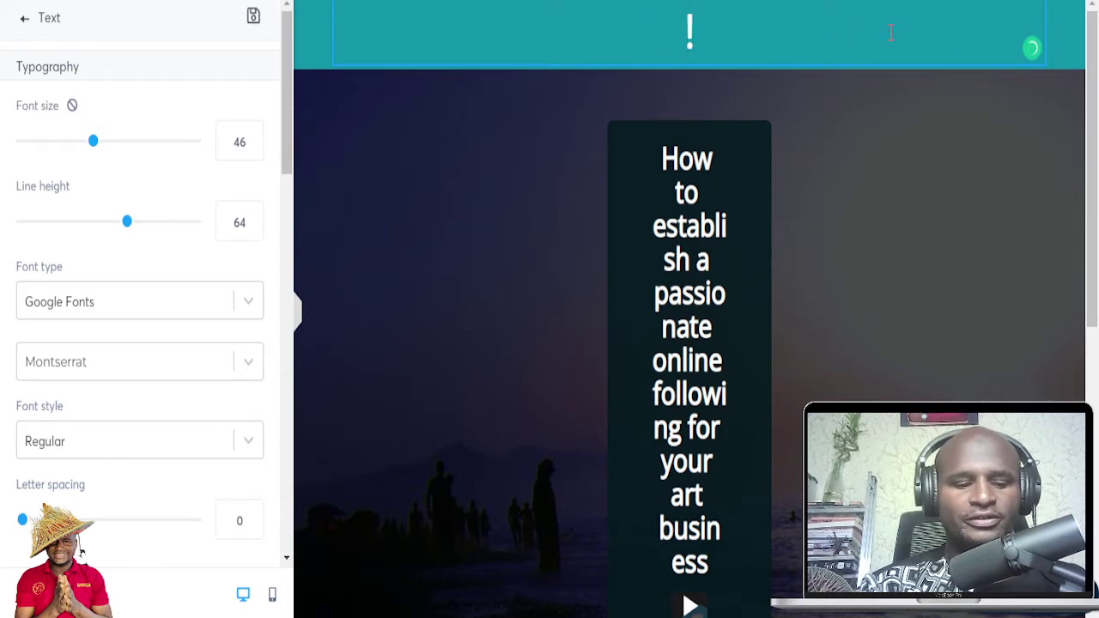
pyautogui.write('free')
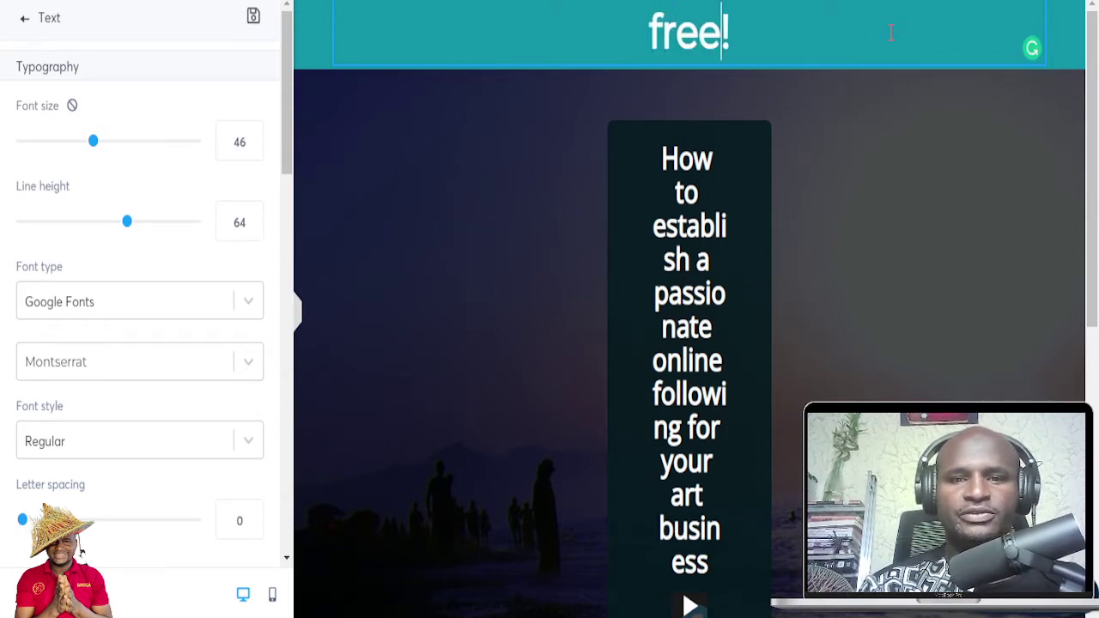
pyautogui.press('BackSpace')
pyautogui.press('BackSpace')
pyautogui.press('BackSpace')
pyautogui.press('BackSpace')
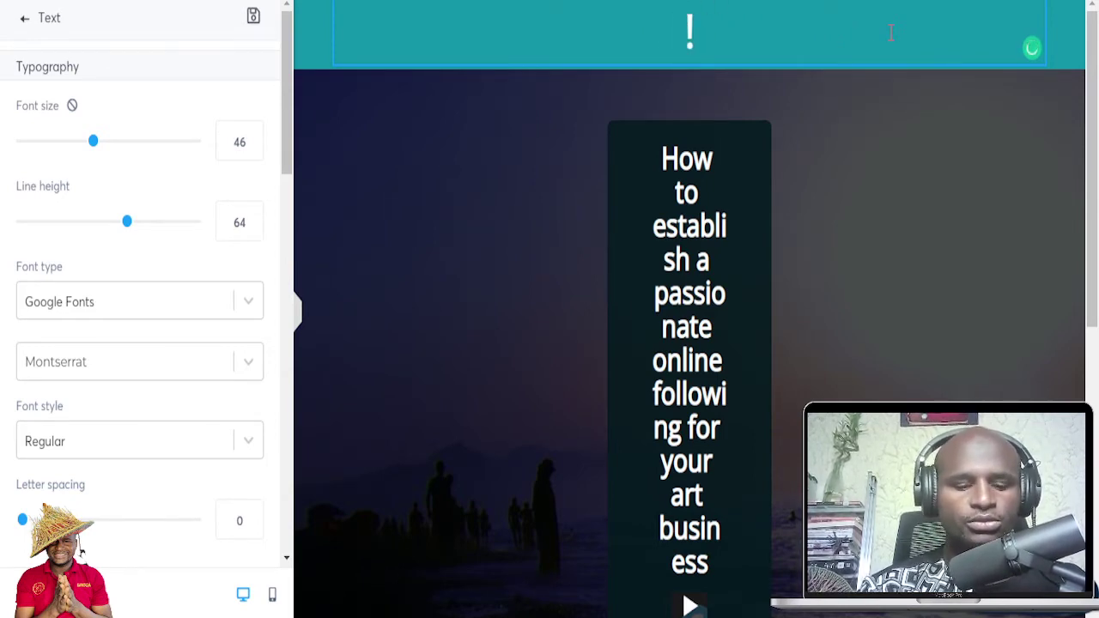
# Step: Enter "FREE ONLINE COURSE" before the exclamation mark in the banner headline
pyautogui.write('FREE ')
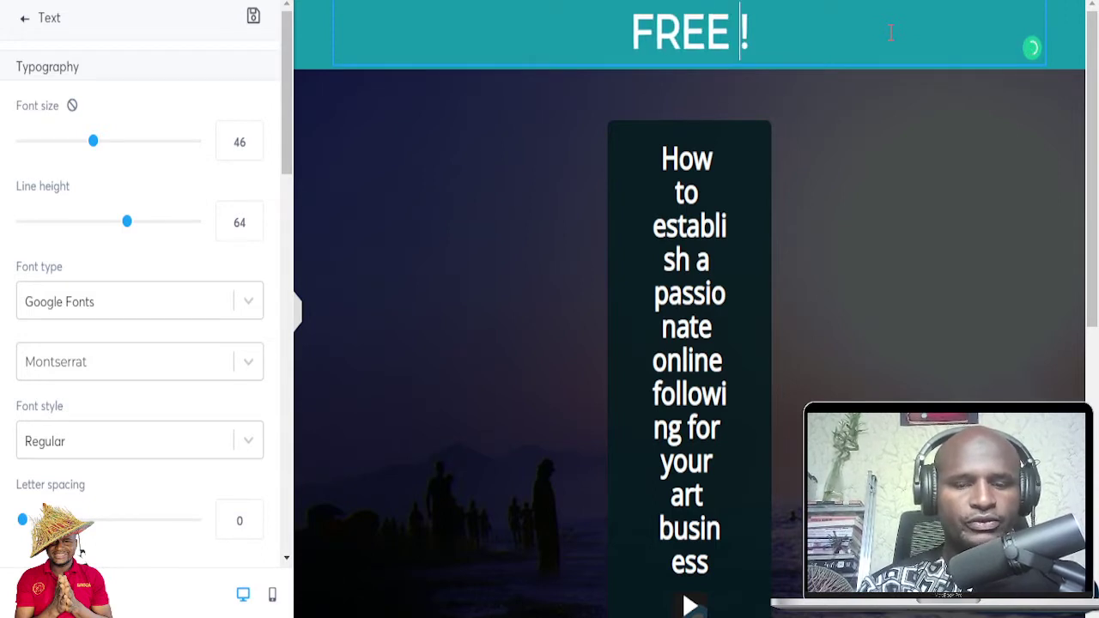
pyautogui.write('ONLINE ')
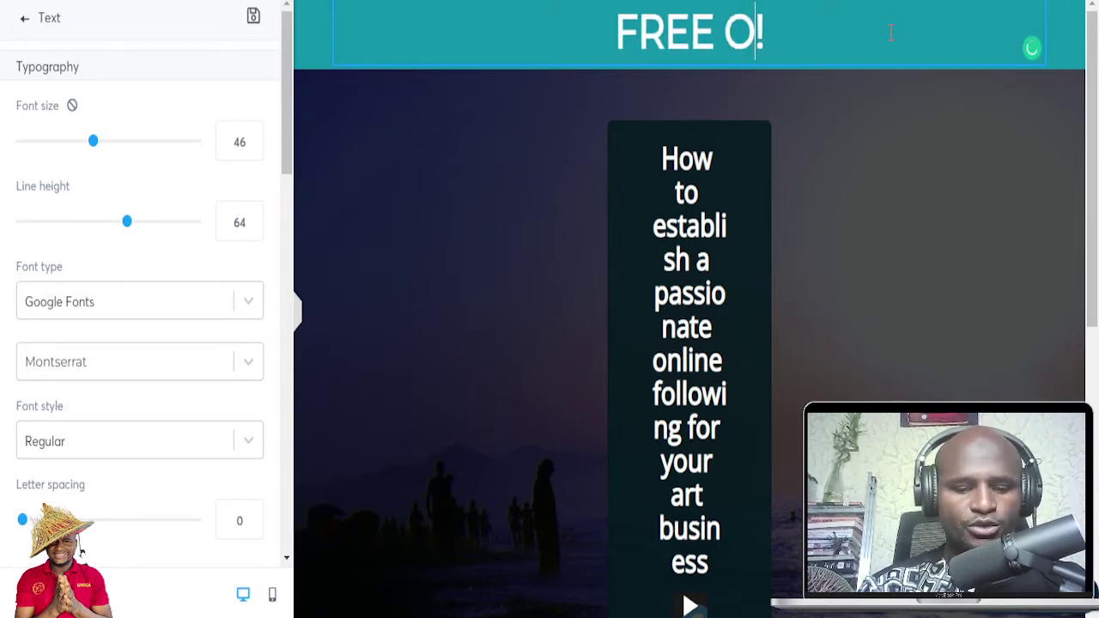
pyautogui.write('COURSE')
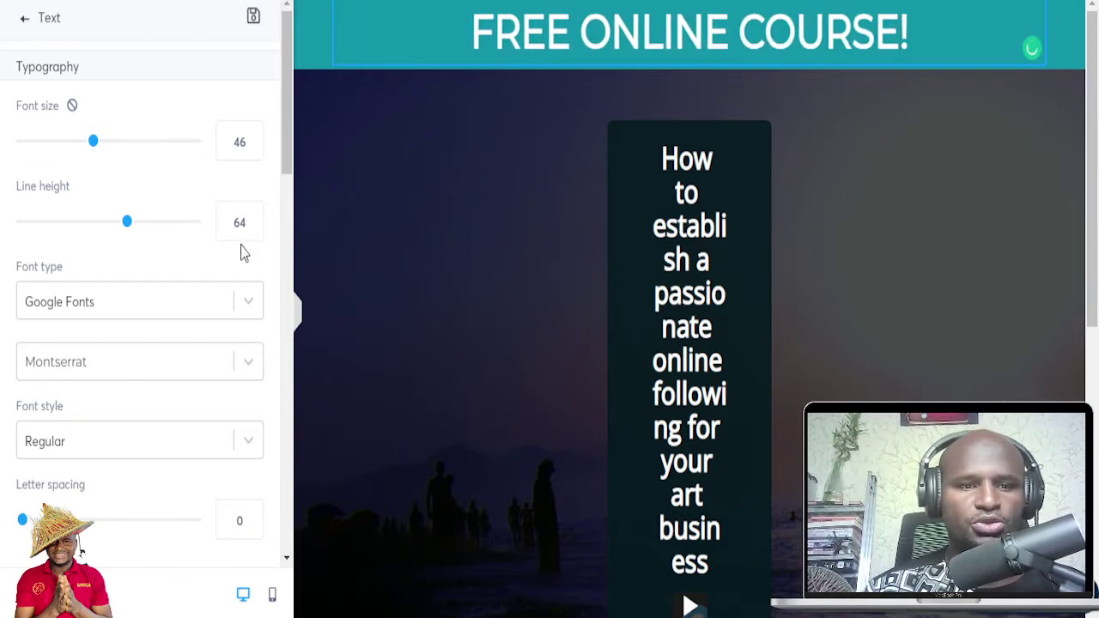
# Step: Look over the banner headline's margin, padding and alignment settings and the available page elements
pyautogui.scroll(-12, 230, 315)
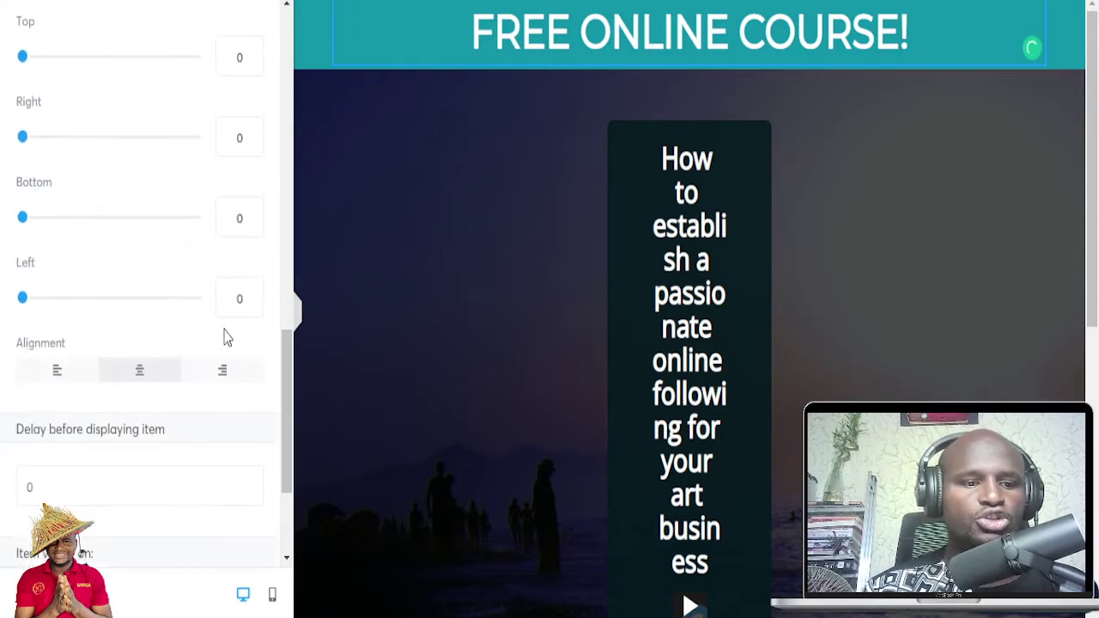
pyautogui.scroll(-2, 223, 338)
pyautogui.scroll(6, 208, 332)
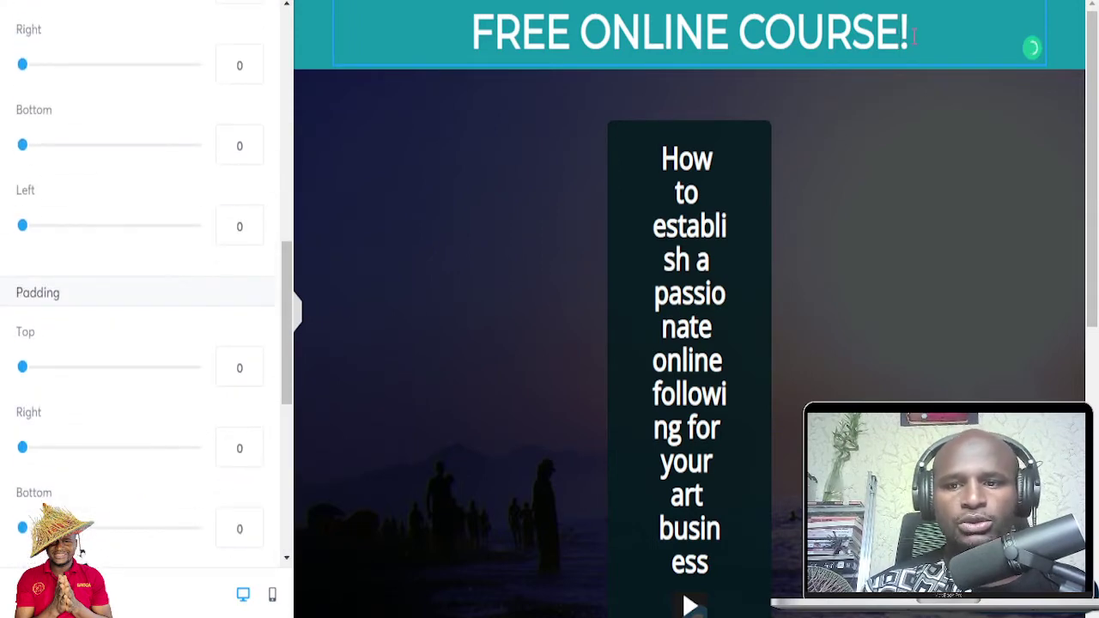
pyautogui.click(302, 48)
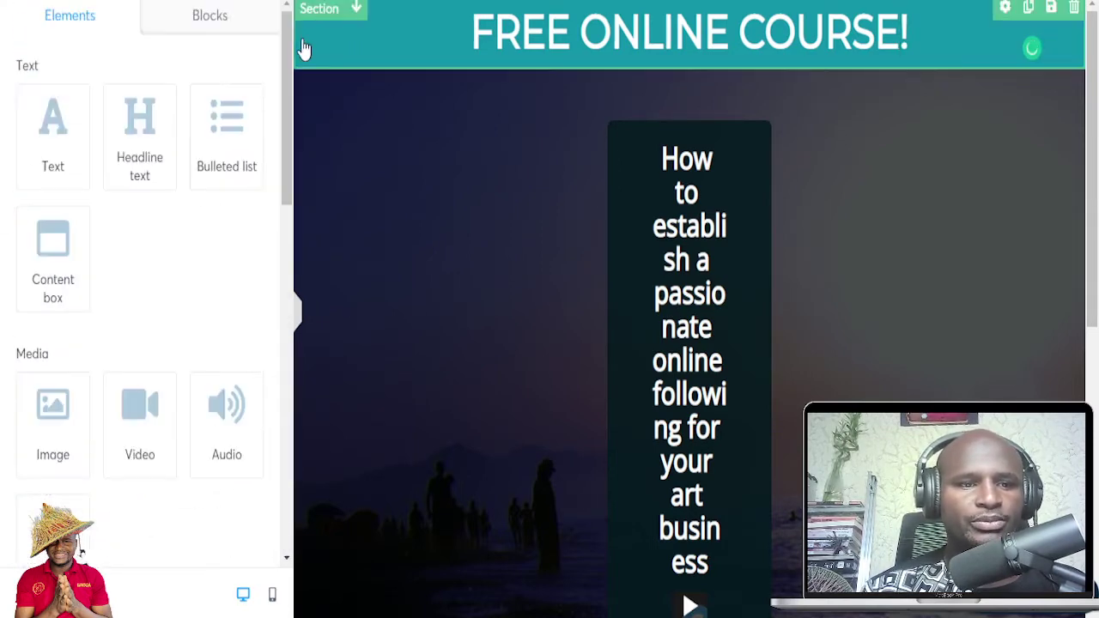
pyautogui.scroll(-8, 159, 298)
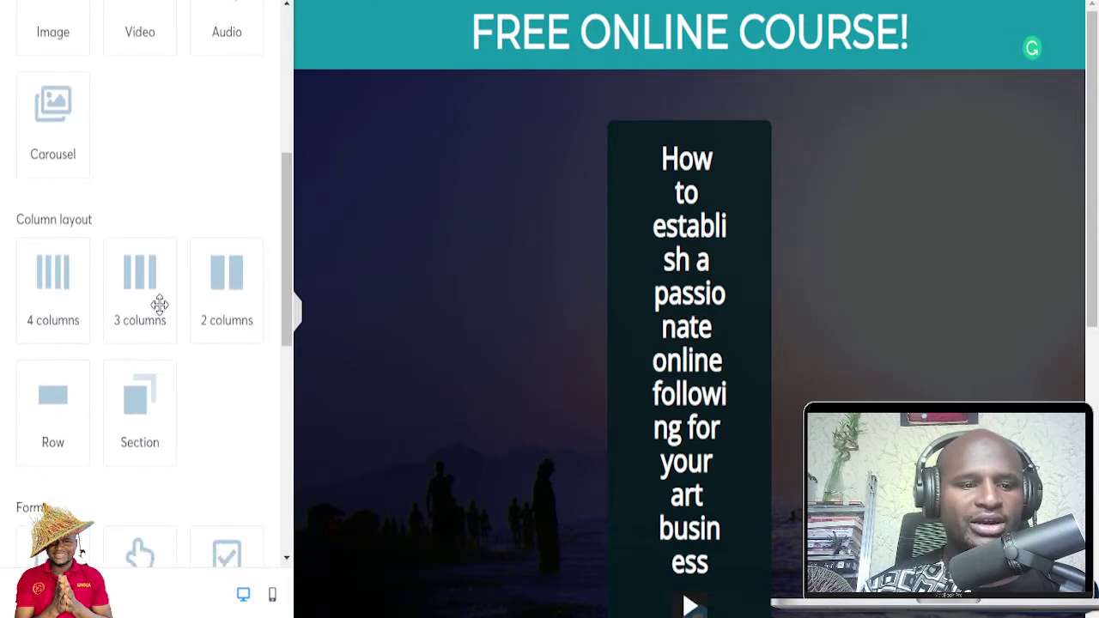
pyautogui.click(460, 36)
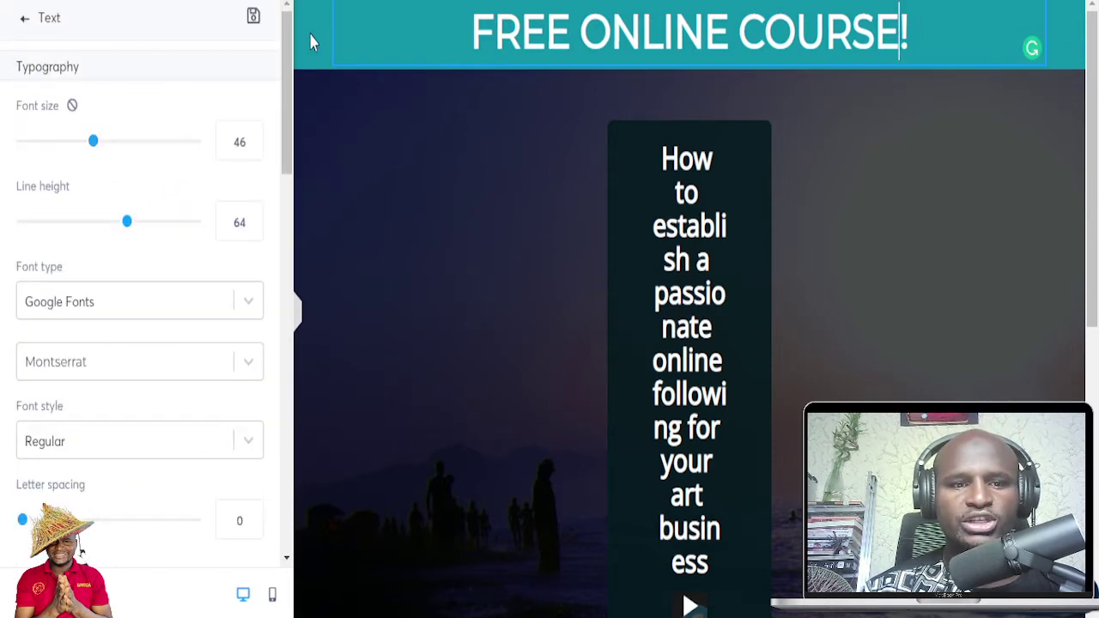
# Step: Try yellow and blue for the banner section's background colour, then set it to red EE1A12
pyautogui.click(312, 40)
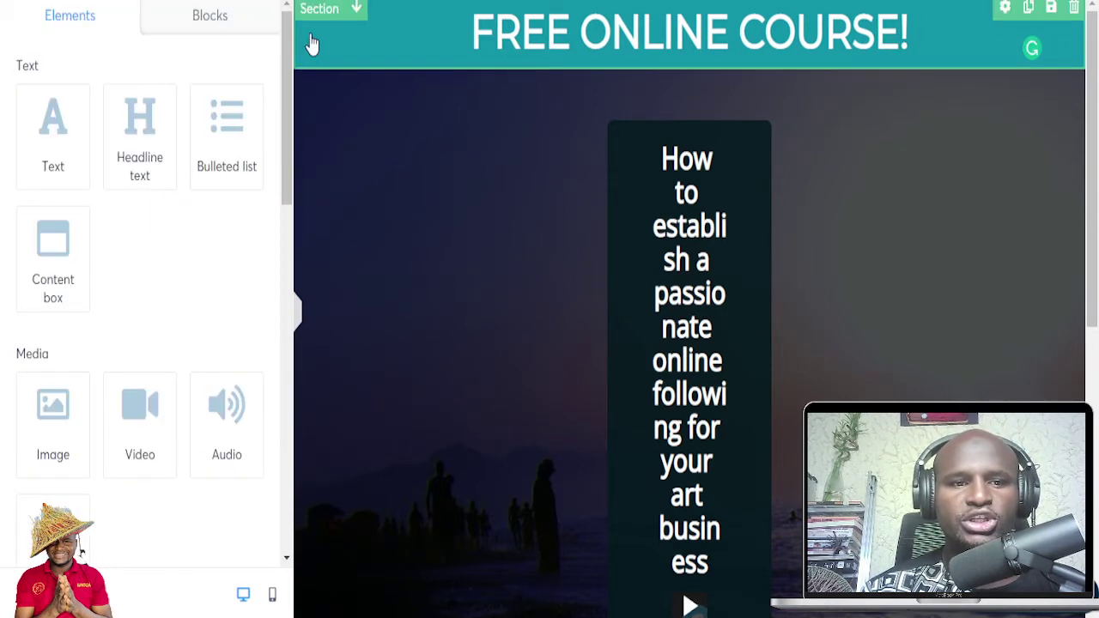
pyautogui.click(1057, 53)
pyautogui.click(1057, 52)
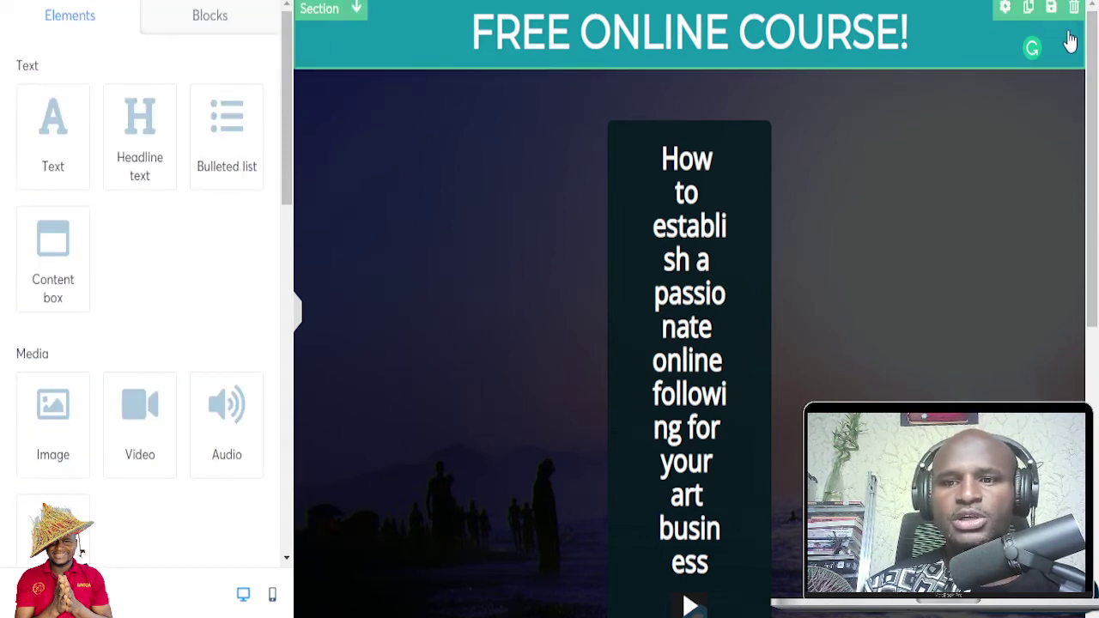
pyautogui.click(1005, 9)
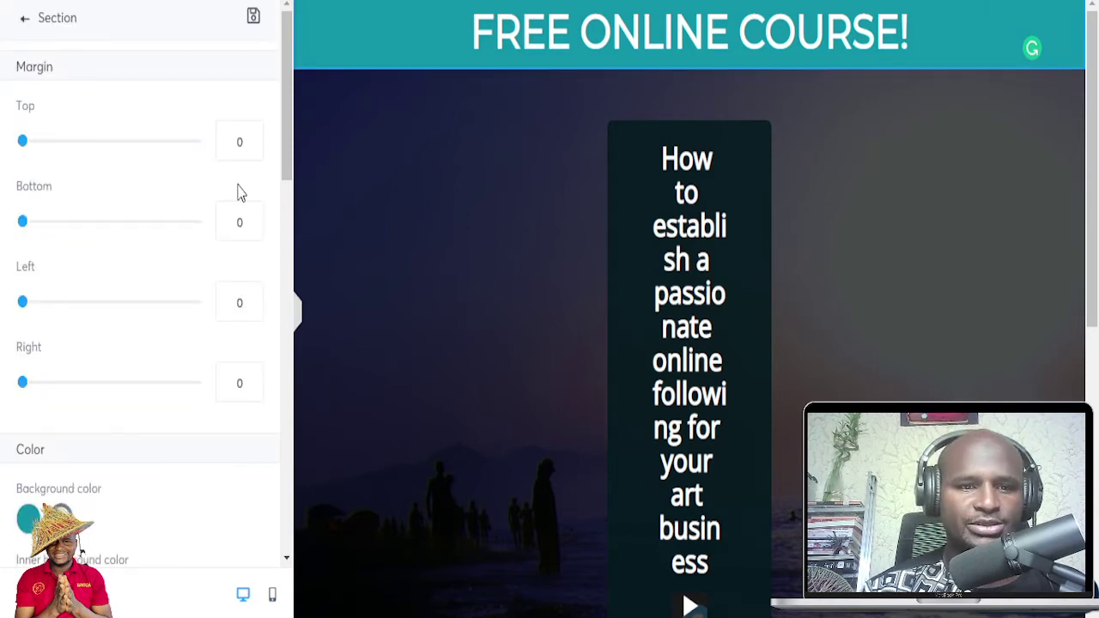
pyautogui.click(30, 519)
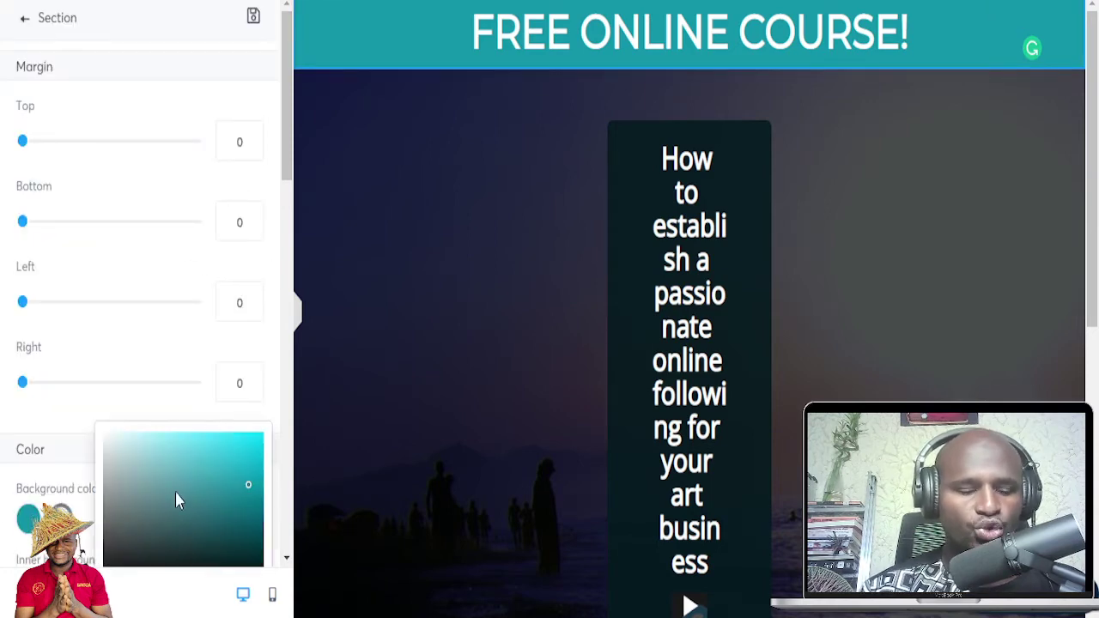
pyautogui.scroll(-4, 175, 492)
pyautogui.moveTo(140, 291); pyautogui.dragTo(126, 290)
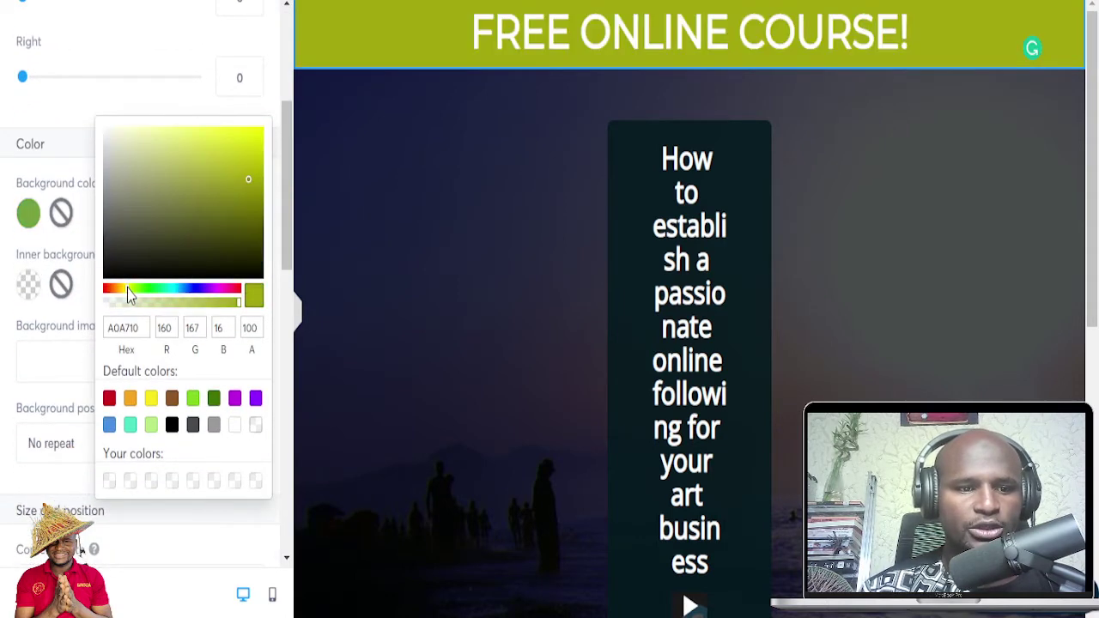
pyautogui.click(252, 139)
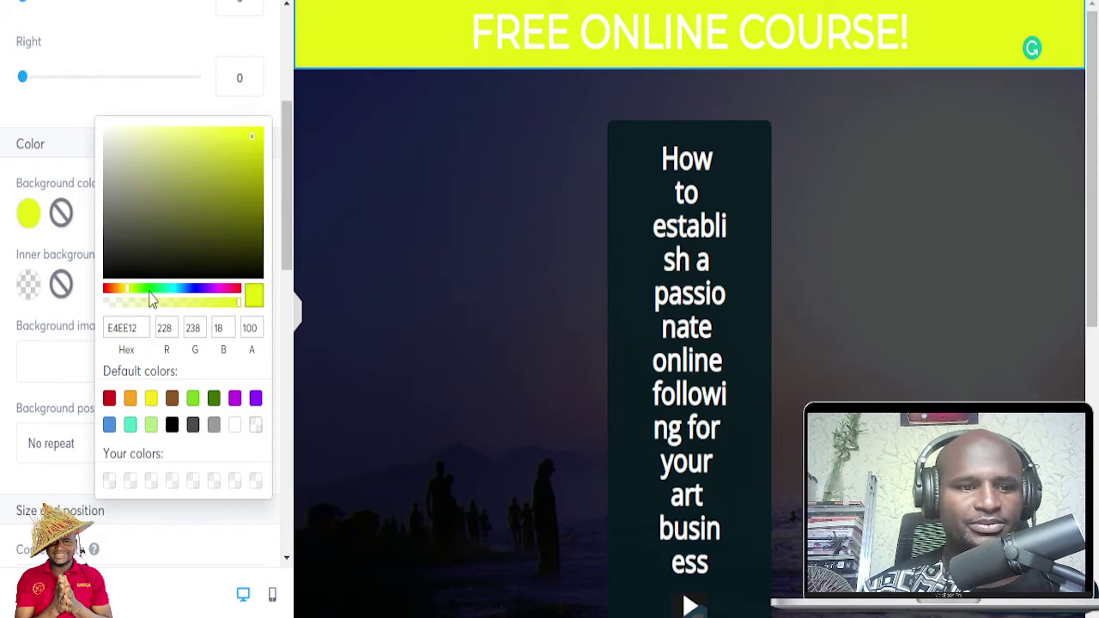
pyautogui.click(191, 292)
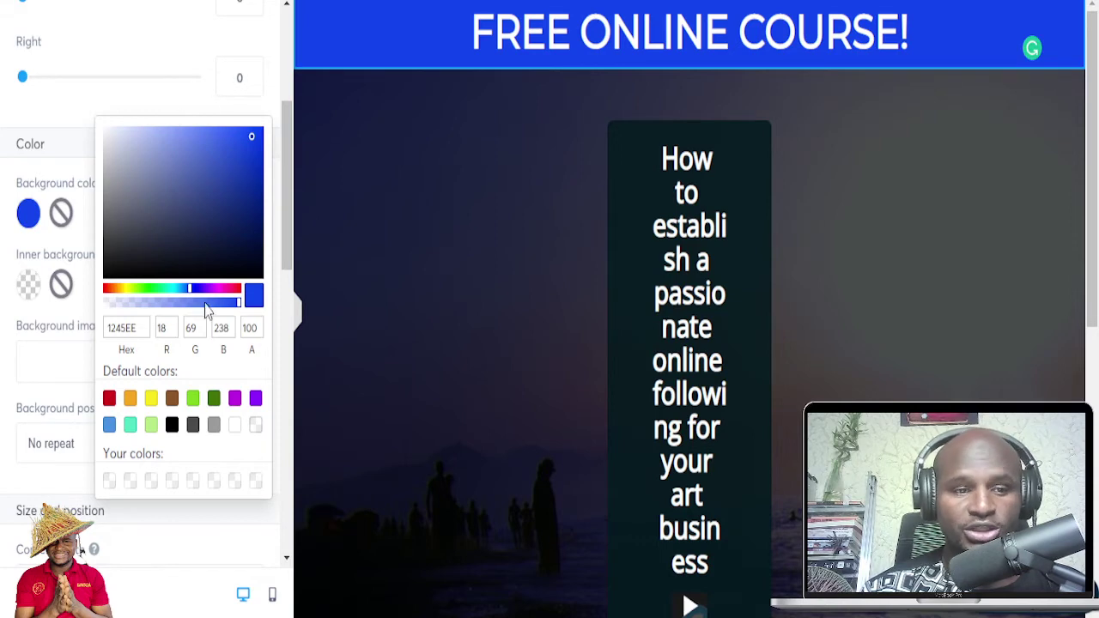
pyautogui.click(105, 290)
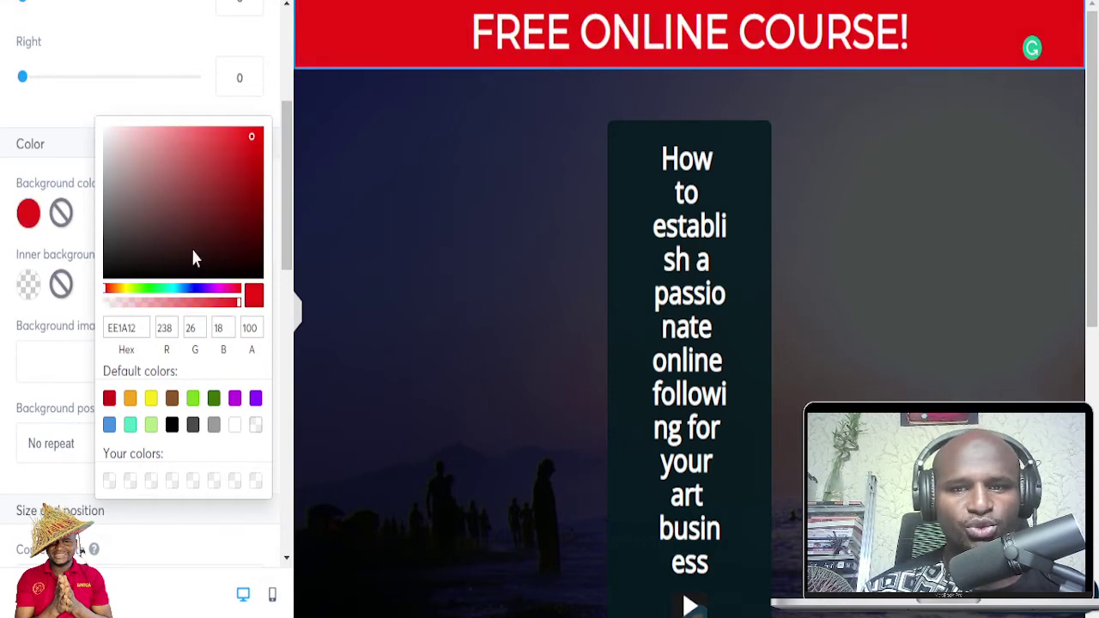
pyautogui.click(60, 142)
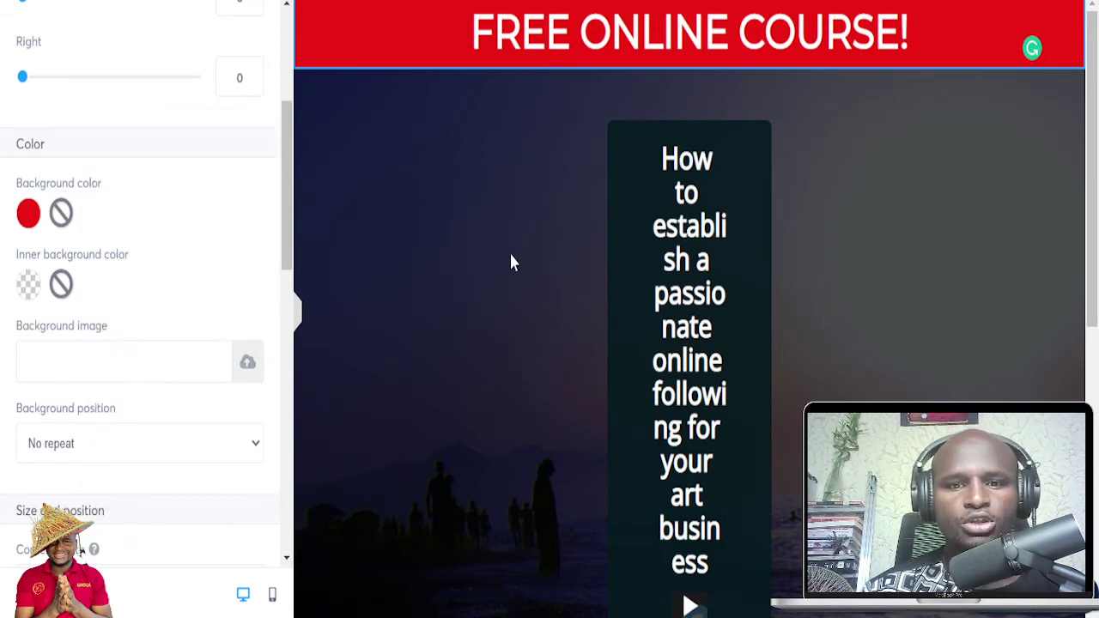
pyautogui.scroll(-4, 148, 234)
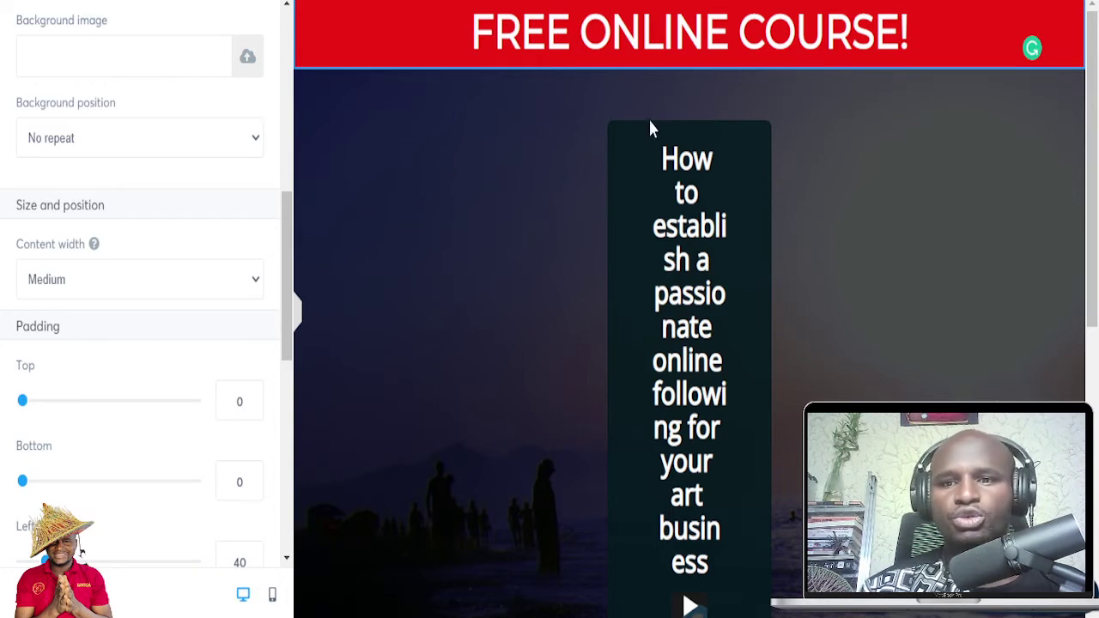
# Step: Add a two-column layout to the dark content box and place the "How to establish a passionate online following" headline in its first column
pyautogui.click(669, 335)
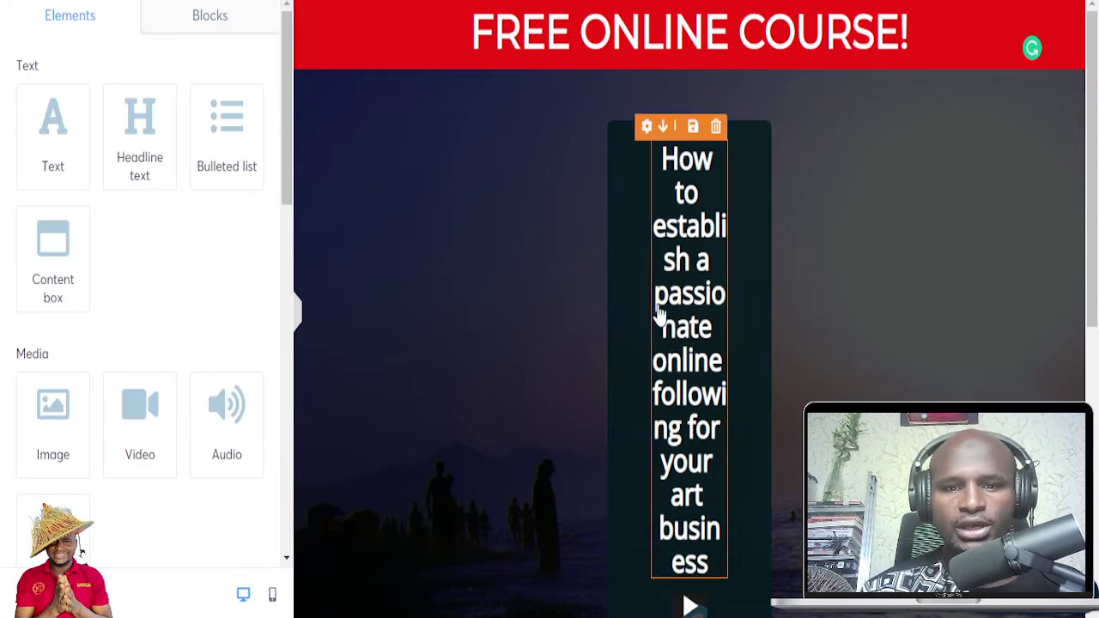
pyautogui.scroll(-1, 545, 369)
pyautogui.scroll(-3, 546, 369)
pyautogui.scroll(4, 545, 369)
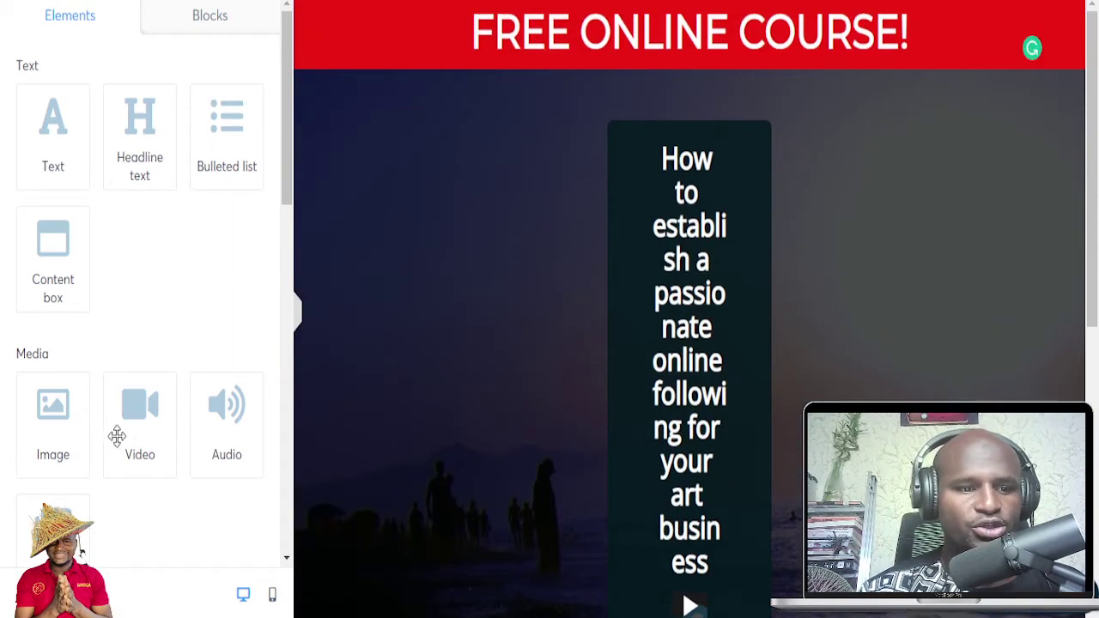
pyautogui.scroll(-5, 115, 434)
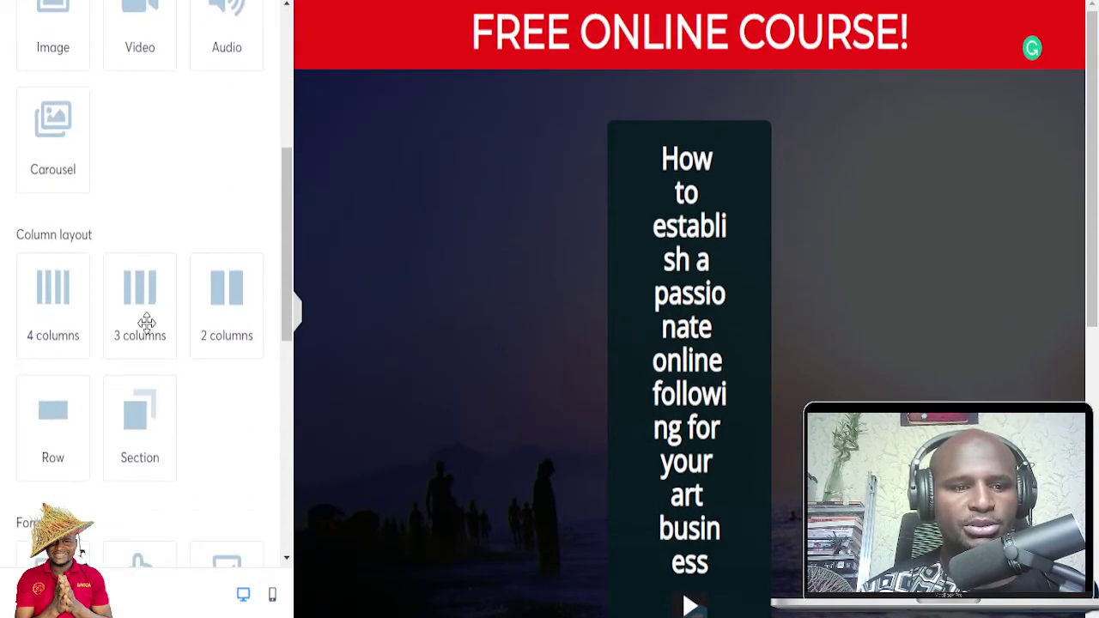
pyautogui.moveTo(230, 300); pyautogui.dragTo(702, 184)
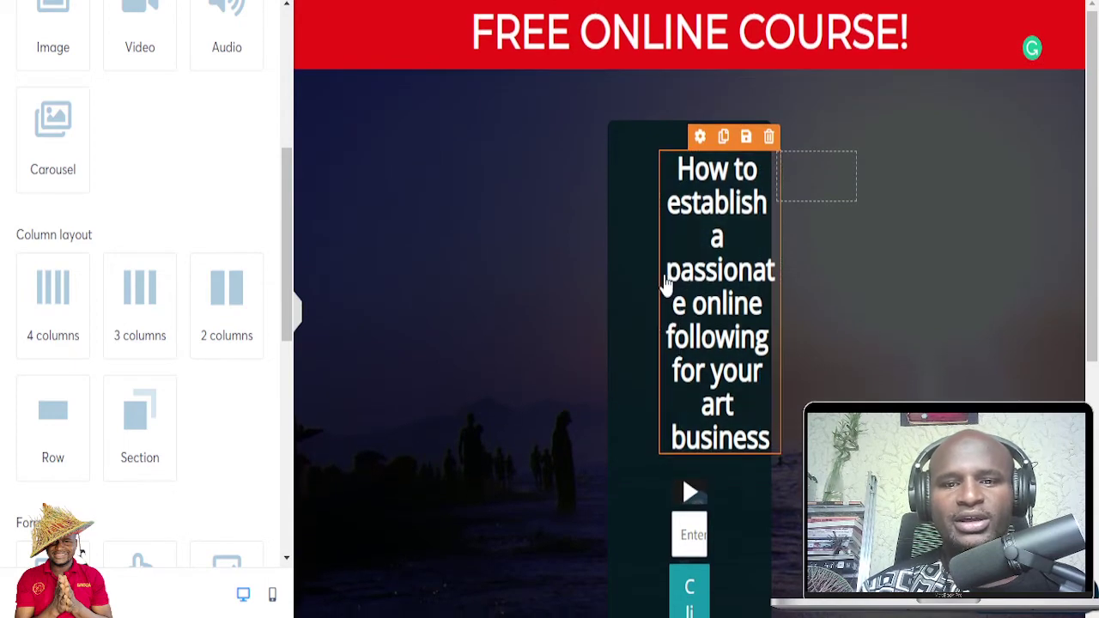
# Step: Return to the funnel's steps and open the live page to check its banner, headline, video and email form
pyautogui.click(415, 323)
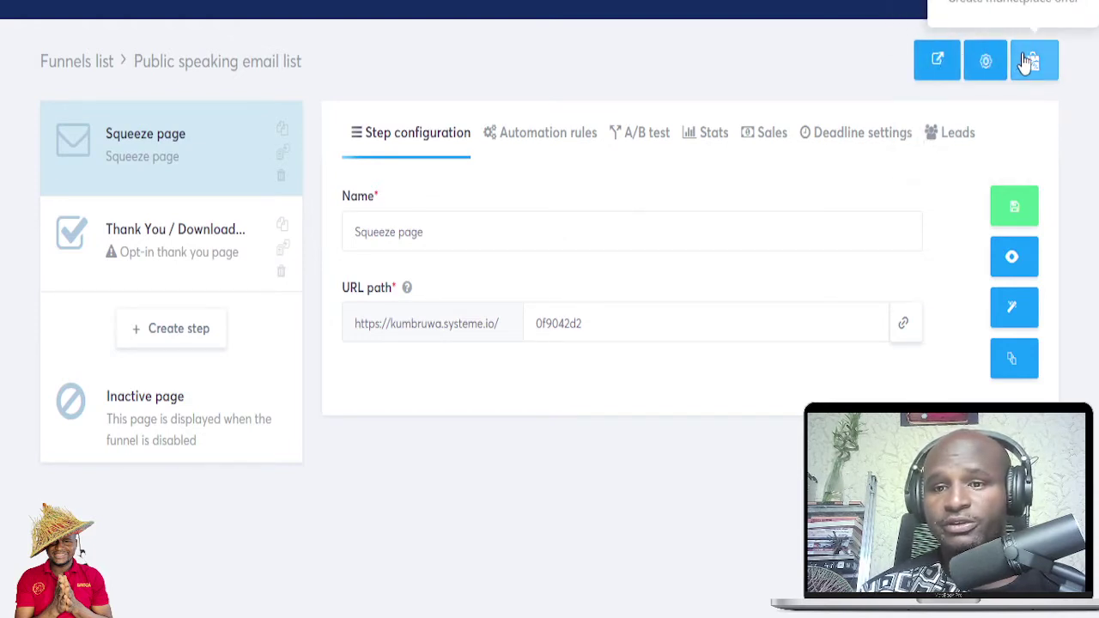
pyautogui.click(937, 62)
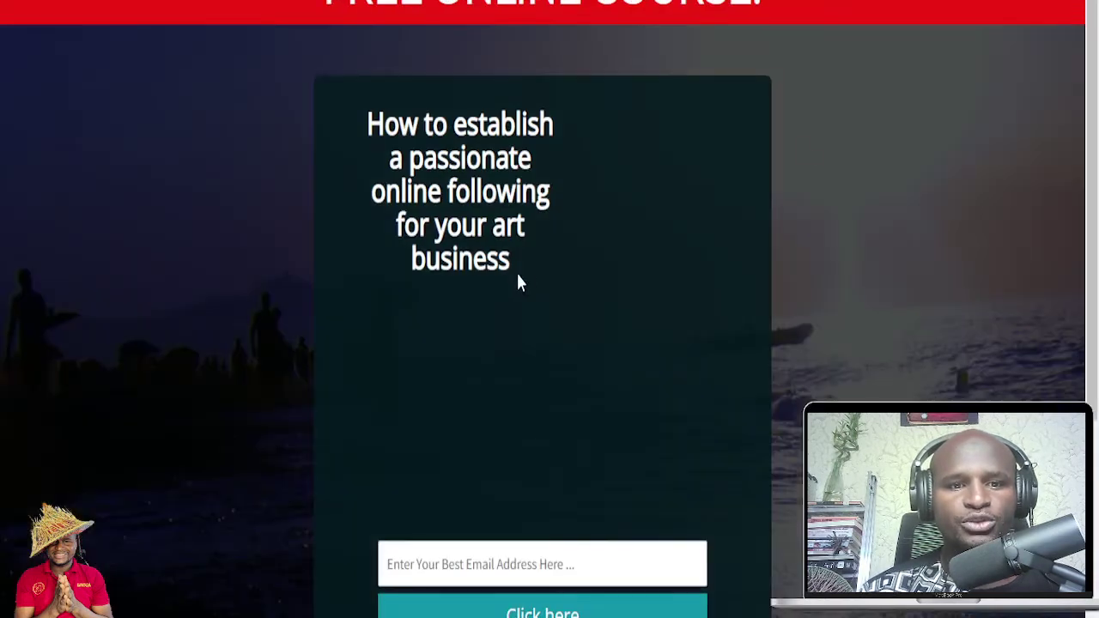
pyautogui.scroll(-3, 652, 275)
pyautogui.scroll(3, 678, 343)
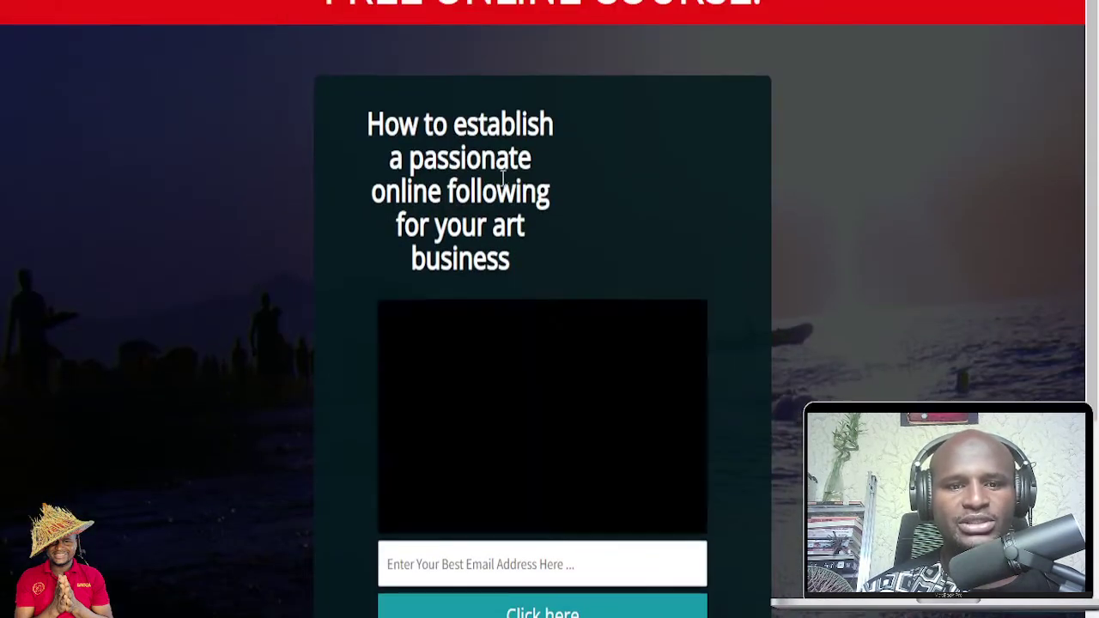
pyautogui.scroll(-3, 545, 421)
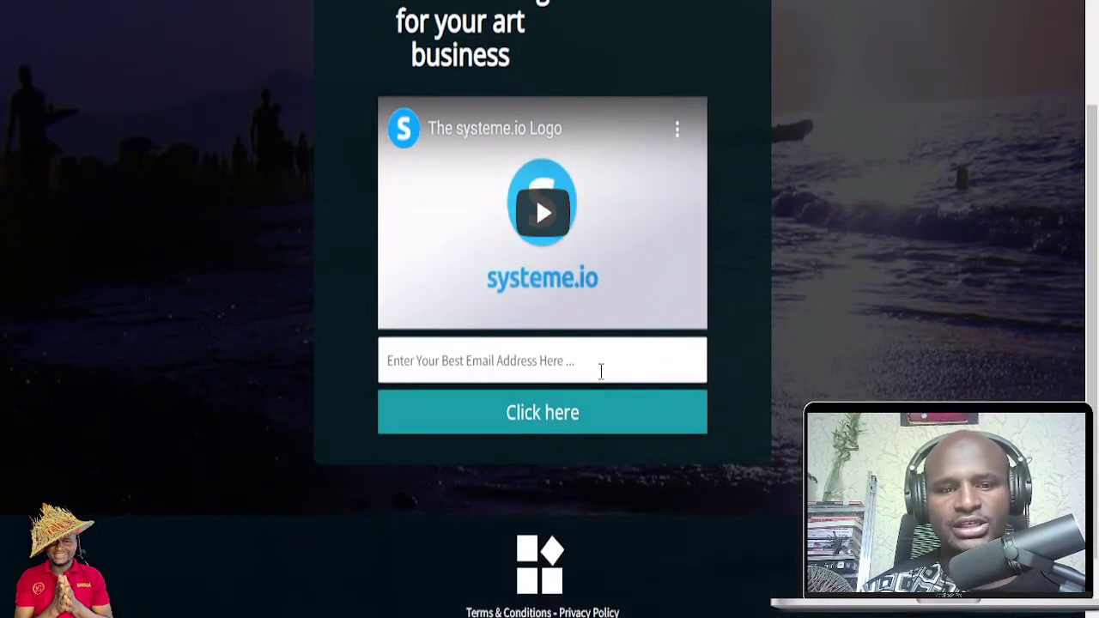
pyautogui.scroll(3, 613, 306)
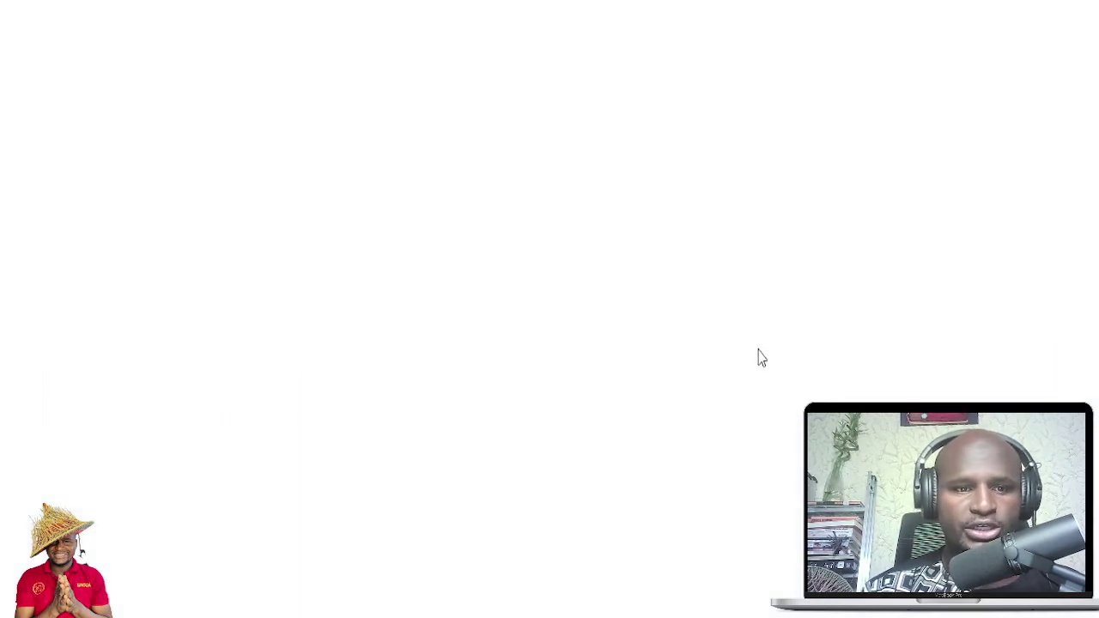
# Step: Reopen the squeeze page for editing, select its video element, and switch to the YouTube home page in the browser
pyautogui.scroll(-4, 798, 352)
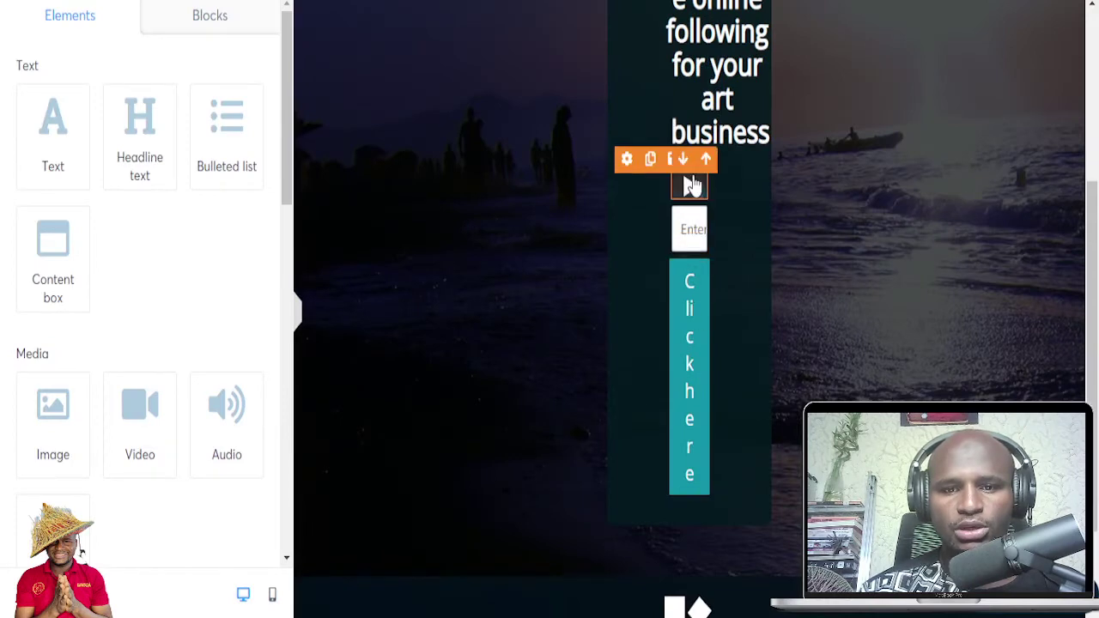
pyautogui.click(692, 189)
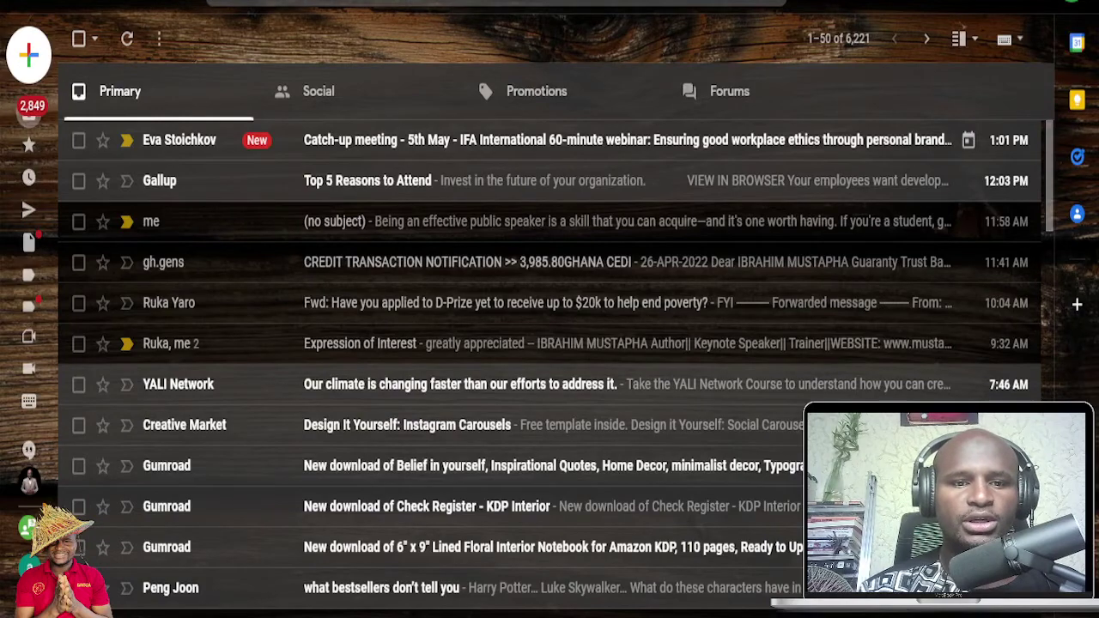
pyautogui.hotkey('ctrl', 'l')
pyautogui.write('y')
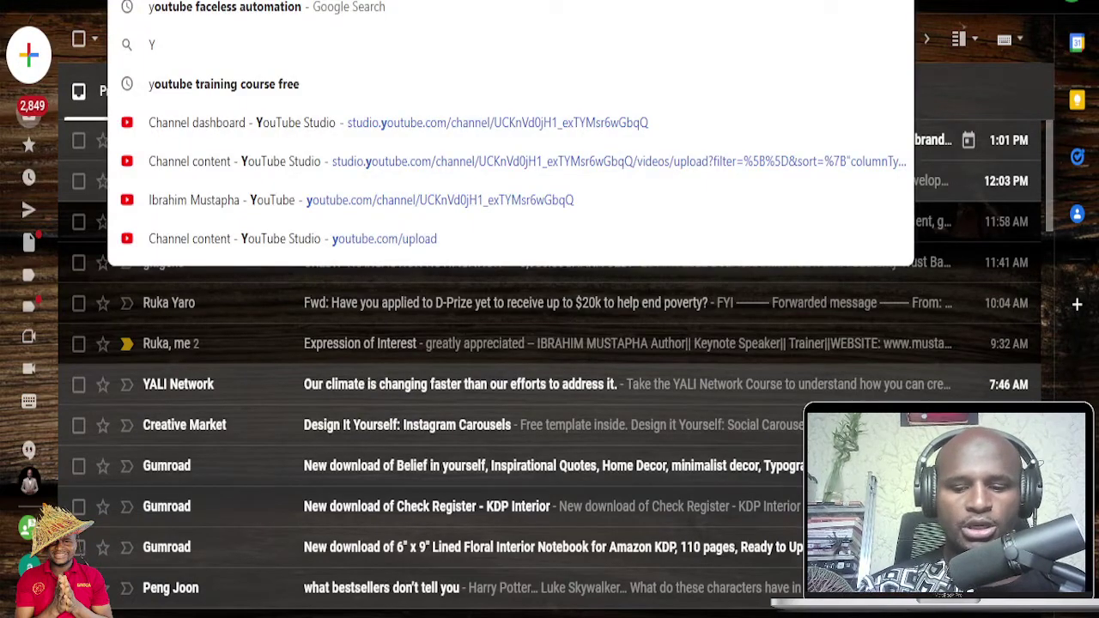
pyautogui.press('Escape')
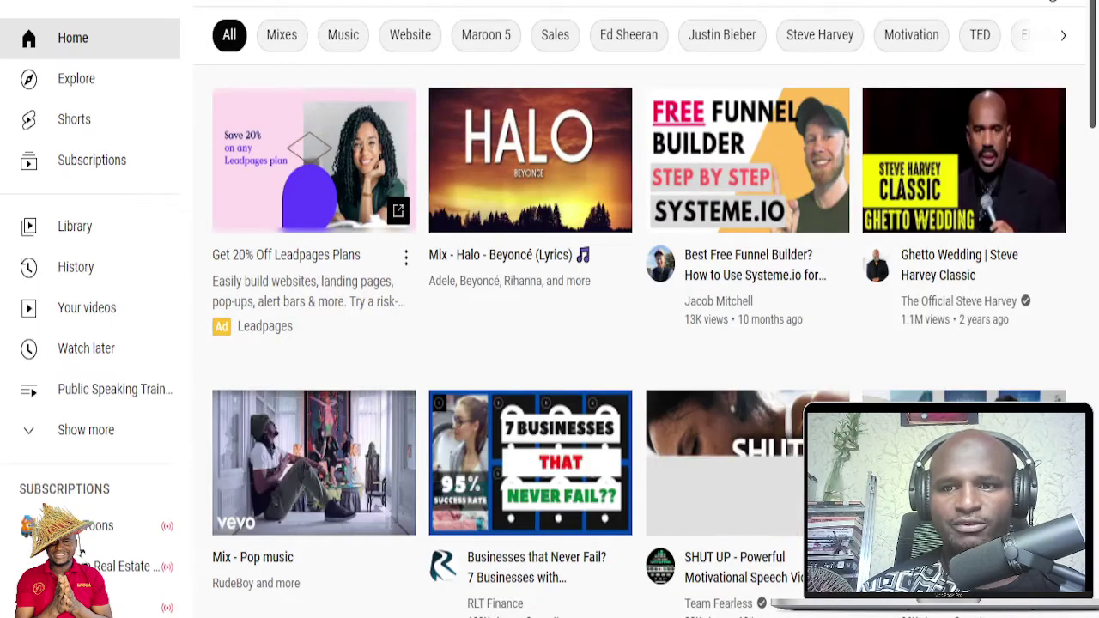
pyautogui.click(1058, 2)
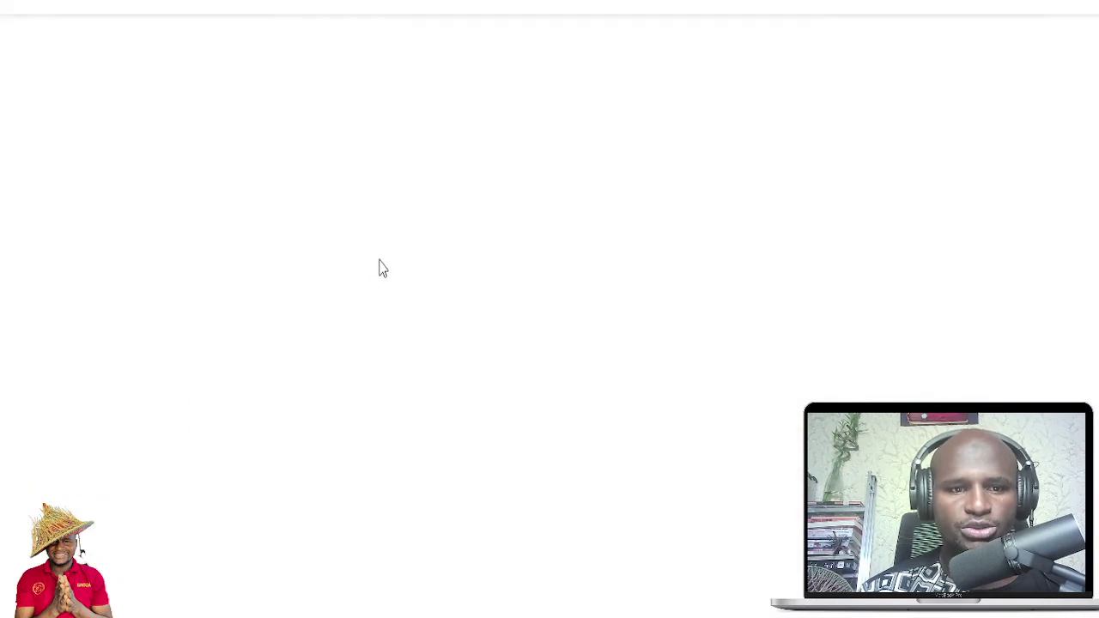
pyautogui.scroll(-6, 380, 269)
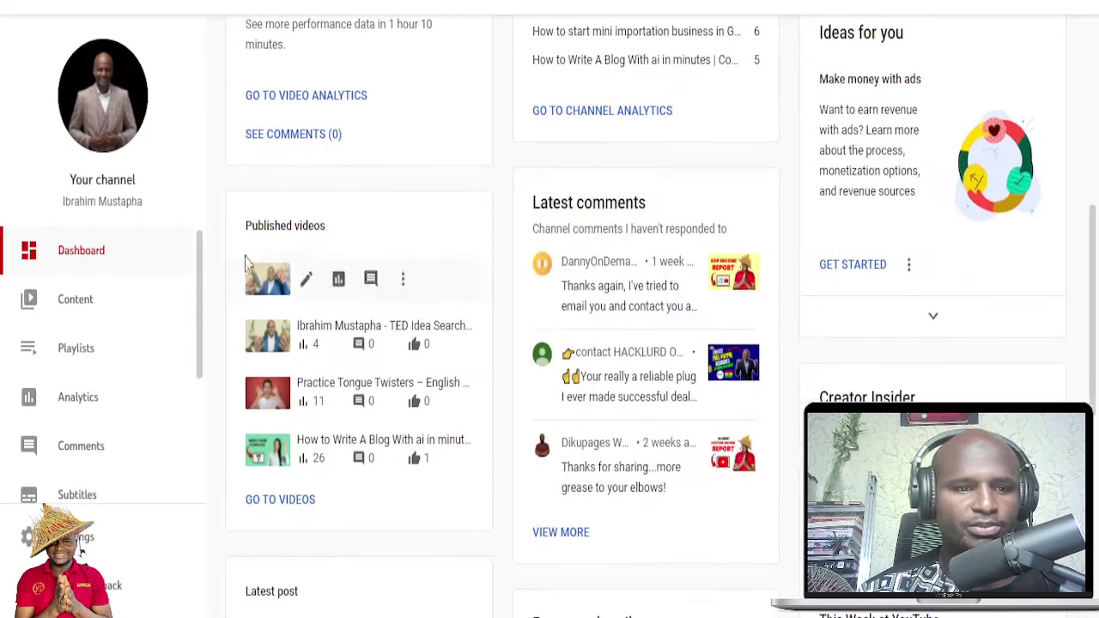
pyautogui.click(74, 300)
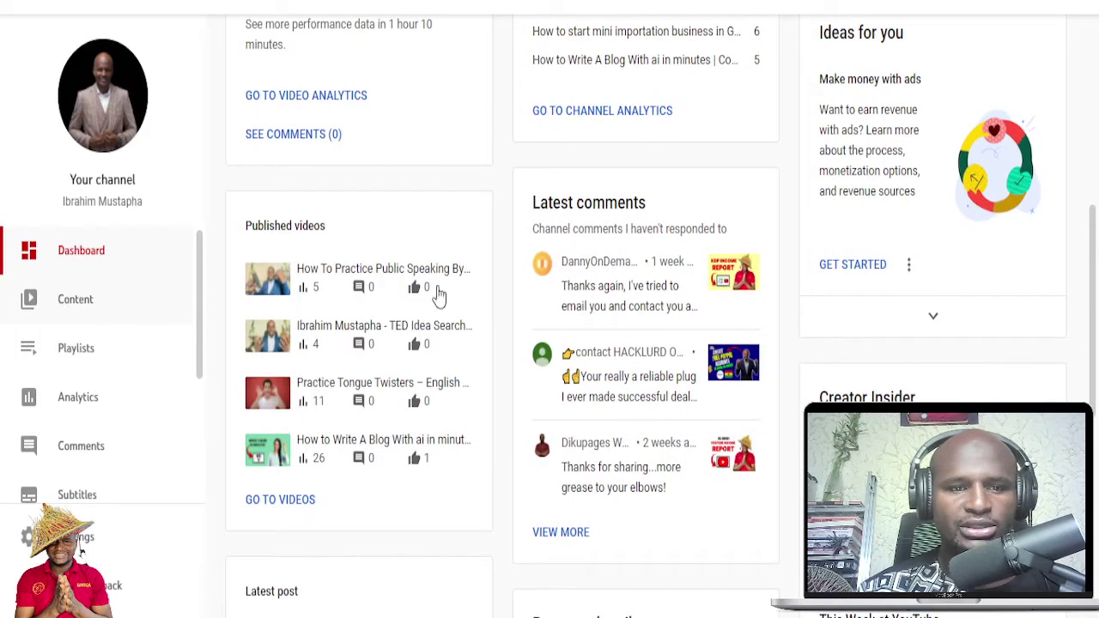
pyautogui.scroll(-5, 548, 265)
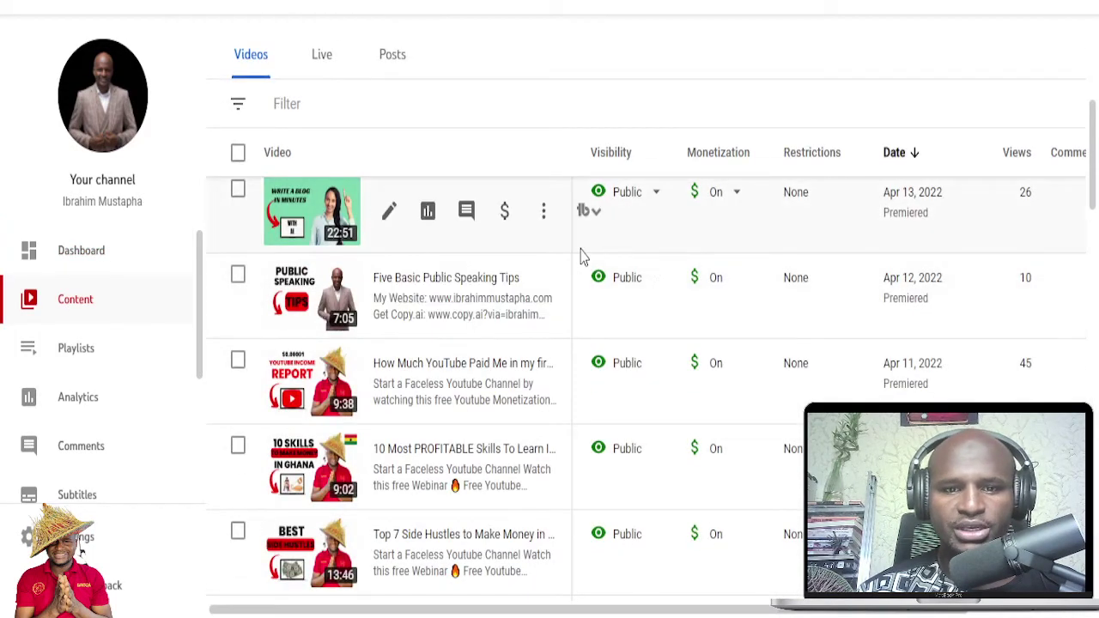
pyautogui.scroll(1, 683, 249)
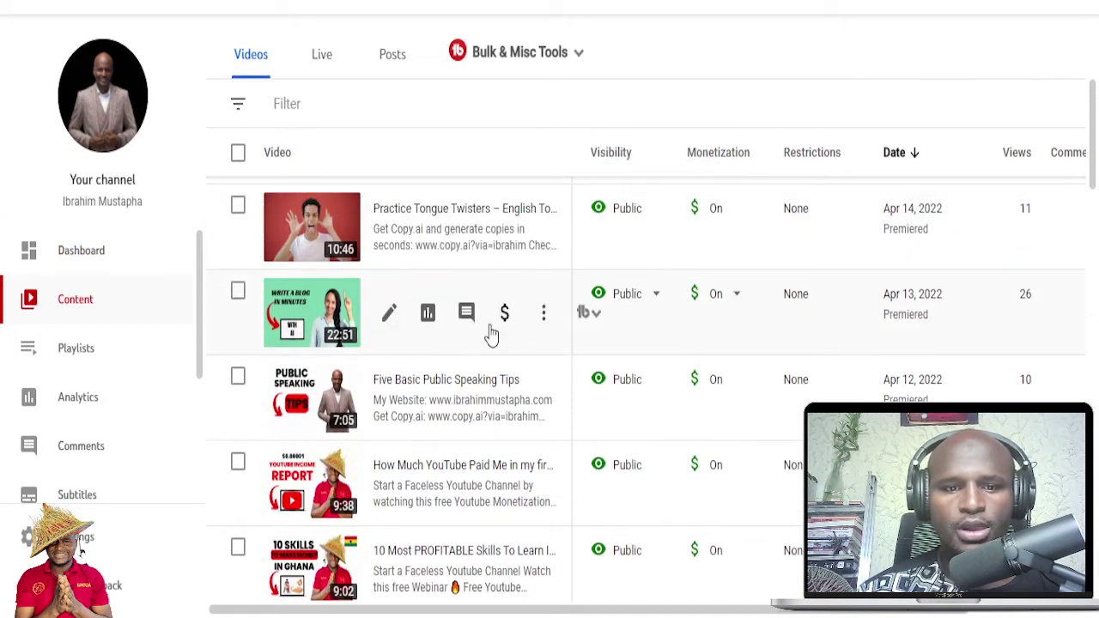
pyautogui.click(388, 314)
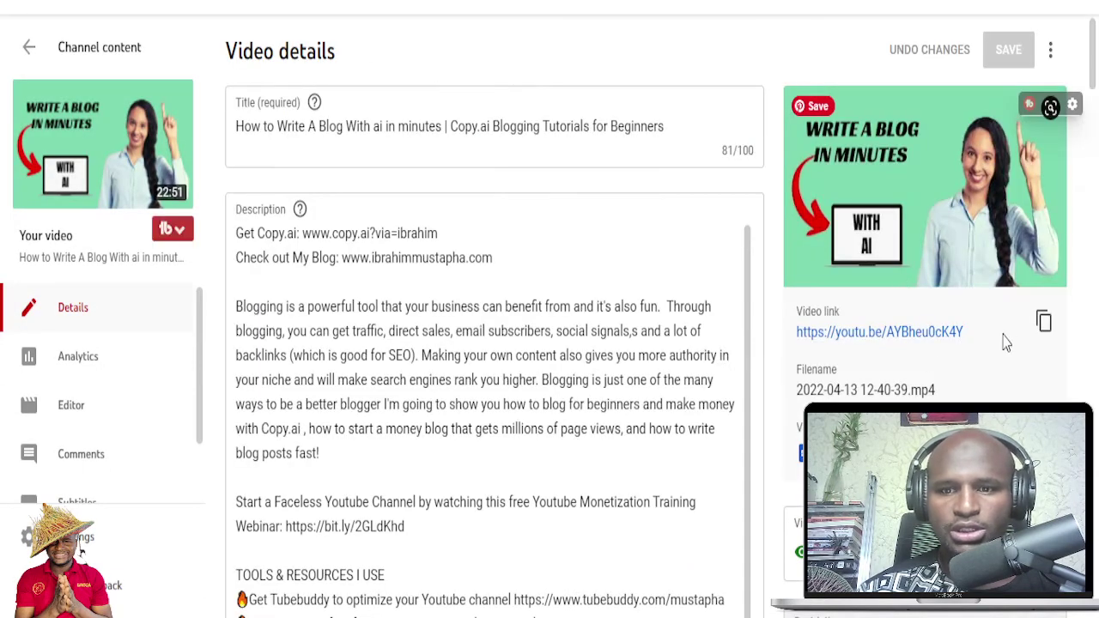
pyautogui.click(1044, 321)
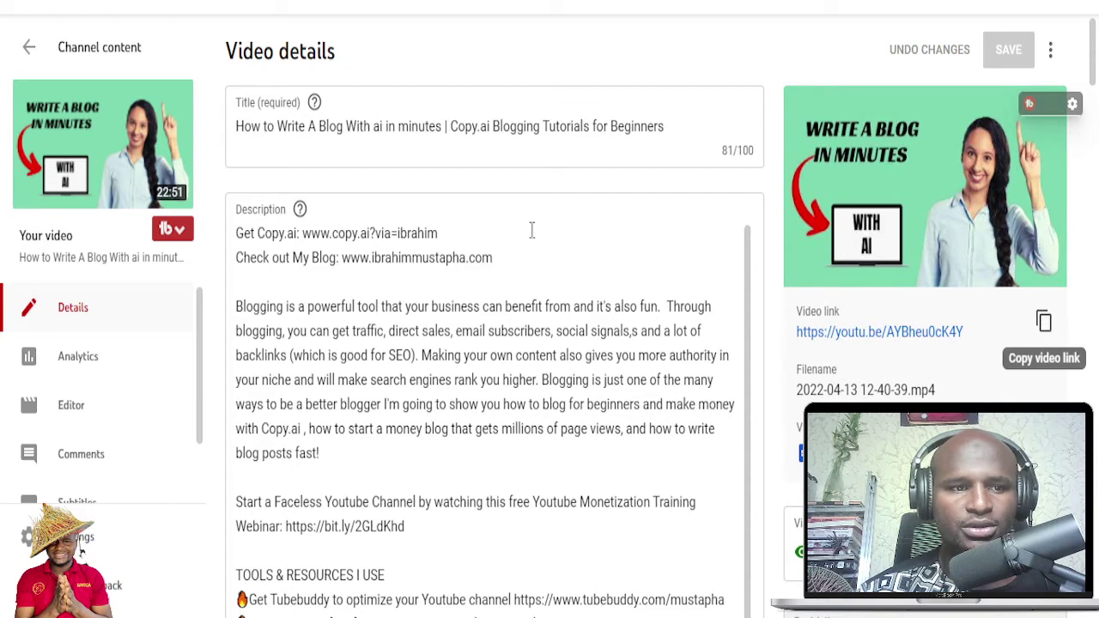
pyautogui.click(1044, 322)
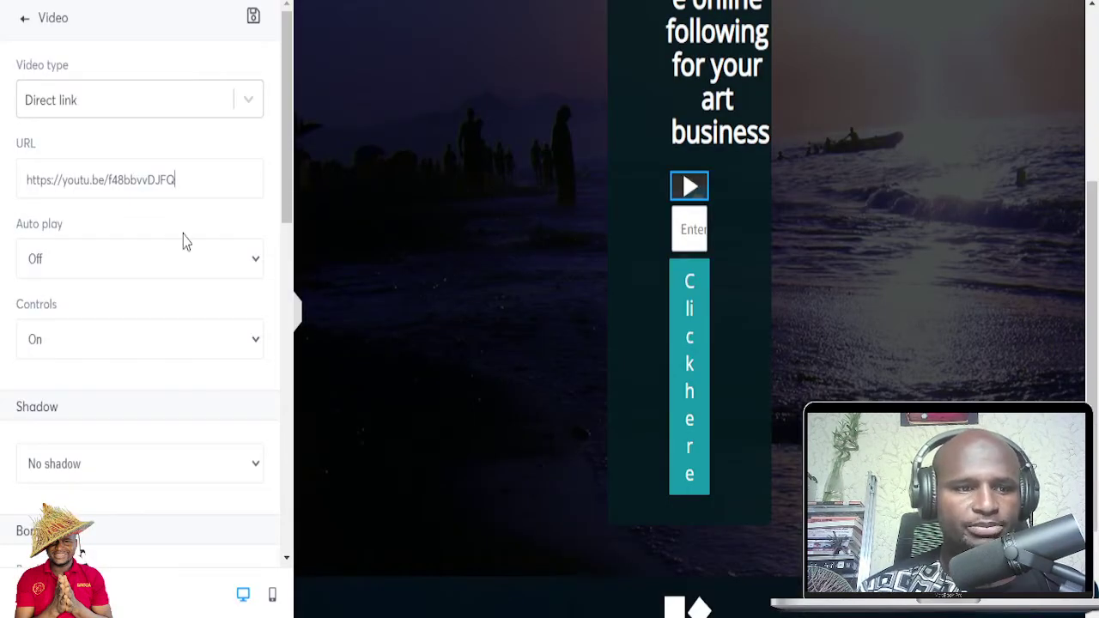
pyautogui.moveTo(179, 180); pyautogui.dragTo(26, 191)
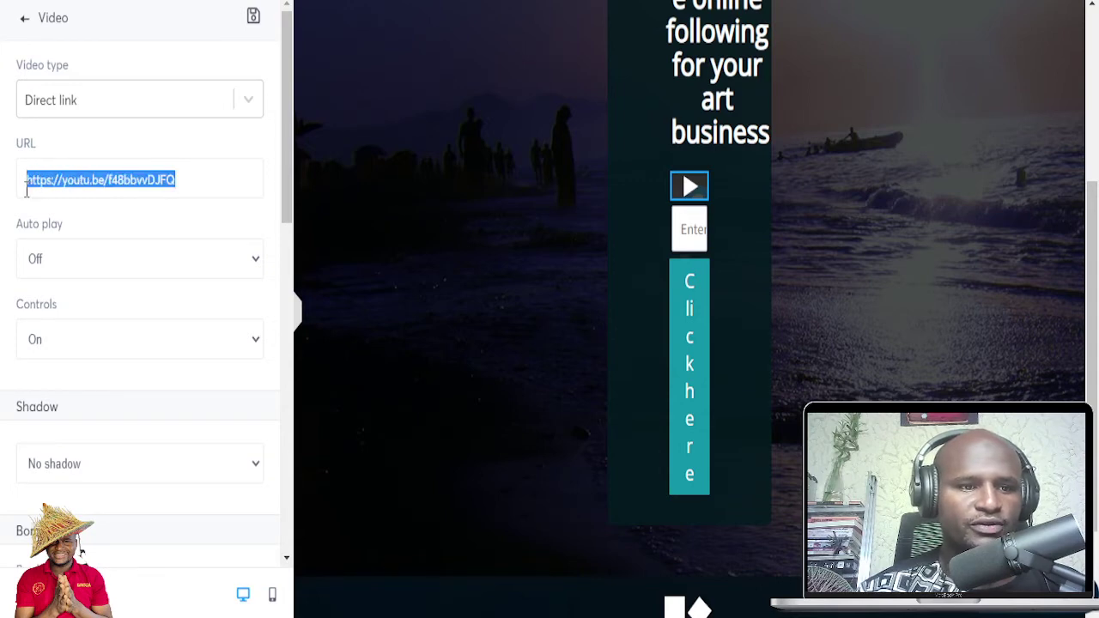
pyautogui.hotkey('ctrl', 'v')
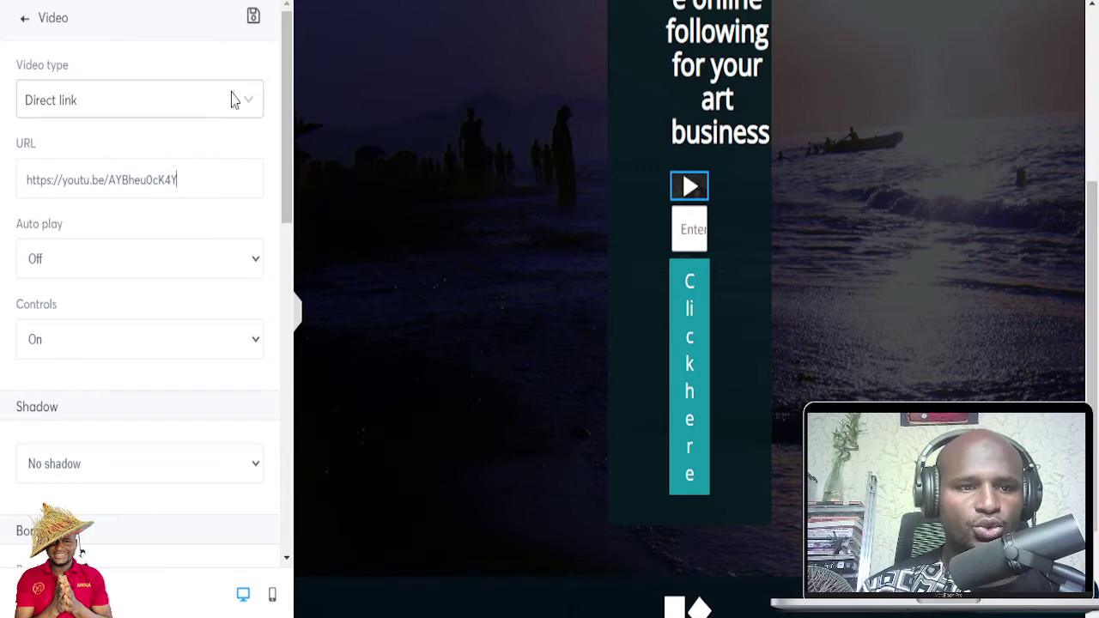
pyautogui.scroll(-4, 243, 164)
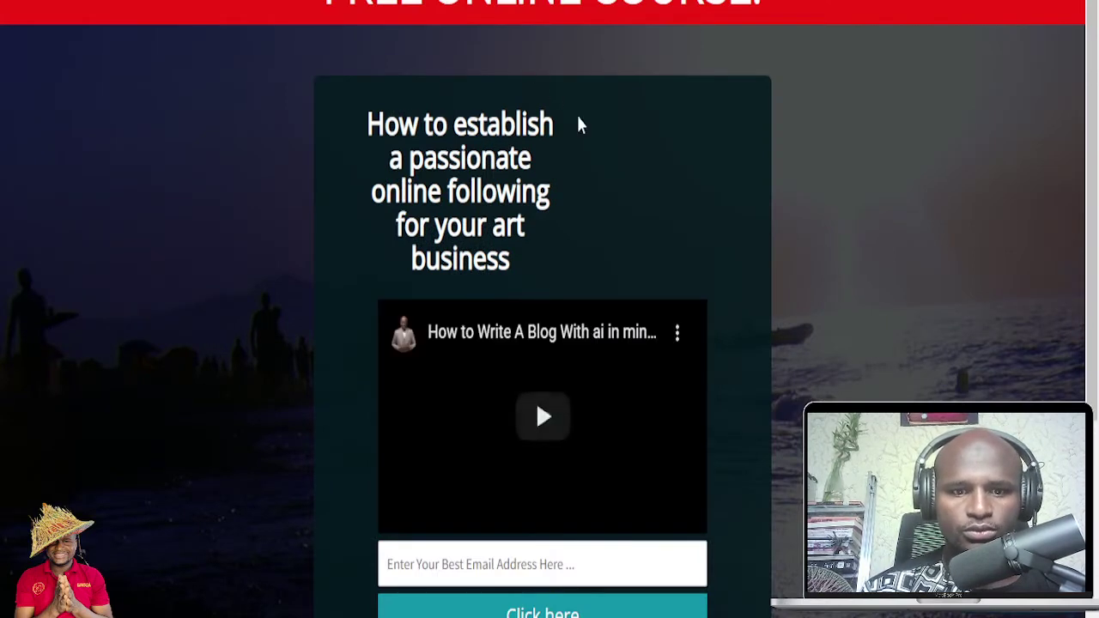
pyautogui.scroll(-3, 753, 355)
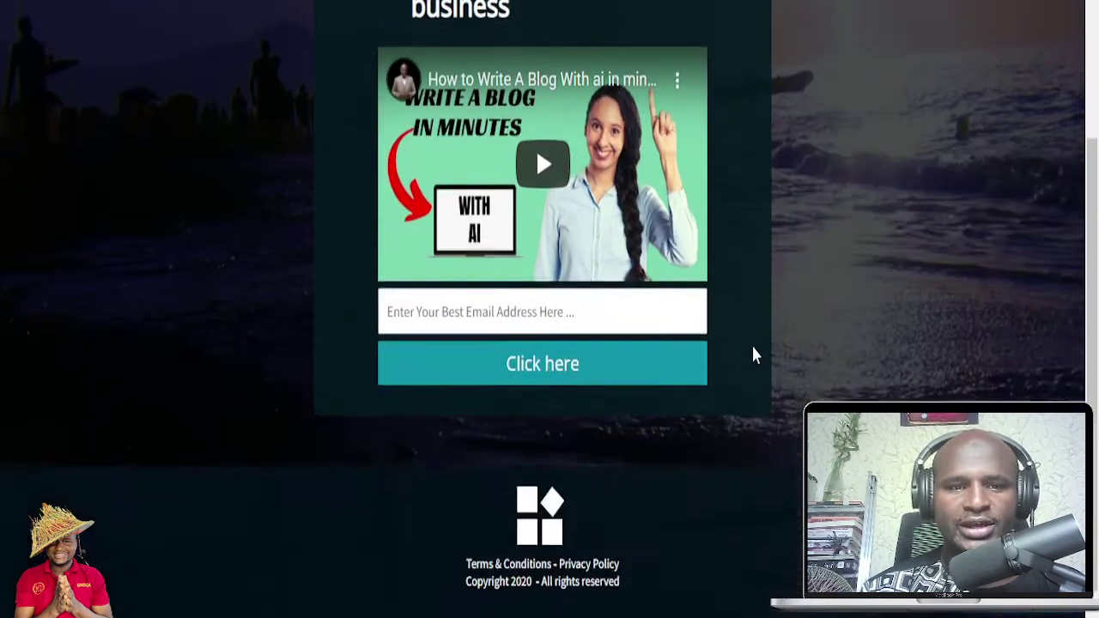
pyautogui.scroll(2, 759, 355)
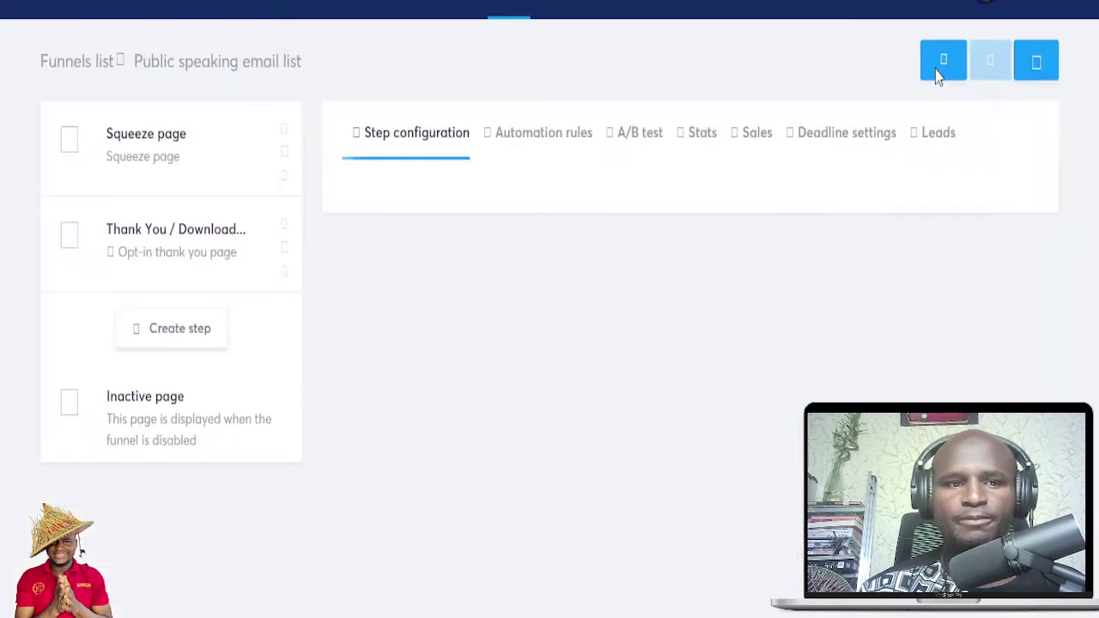
# Step: Go to the account's blogs and start a new blog named IM
pyautogui.click(936, 4)
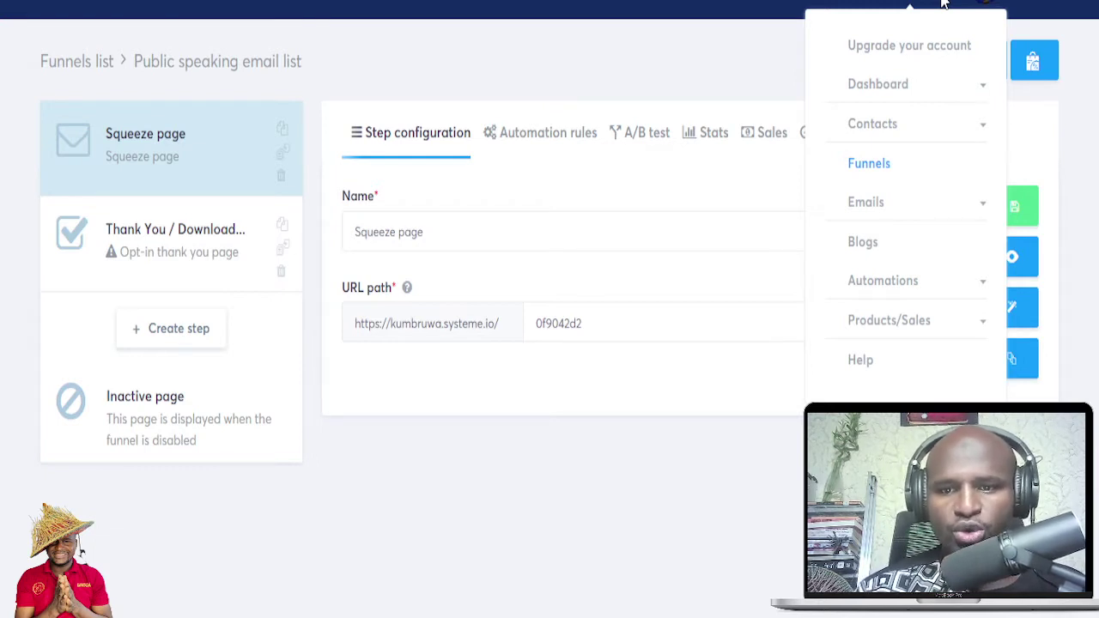
pyautogui.click(888, 250)
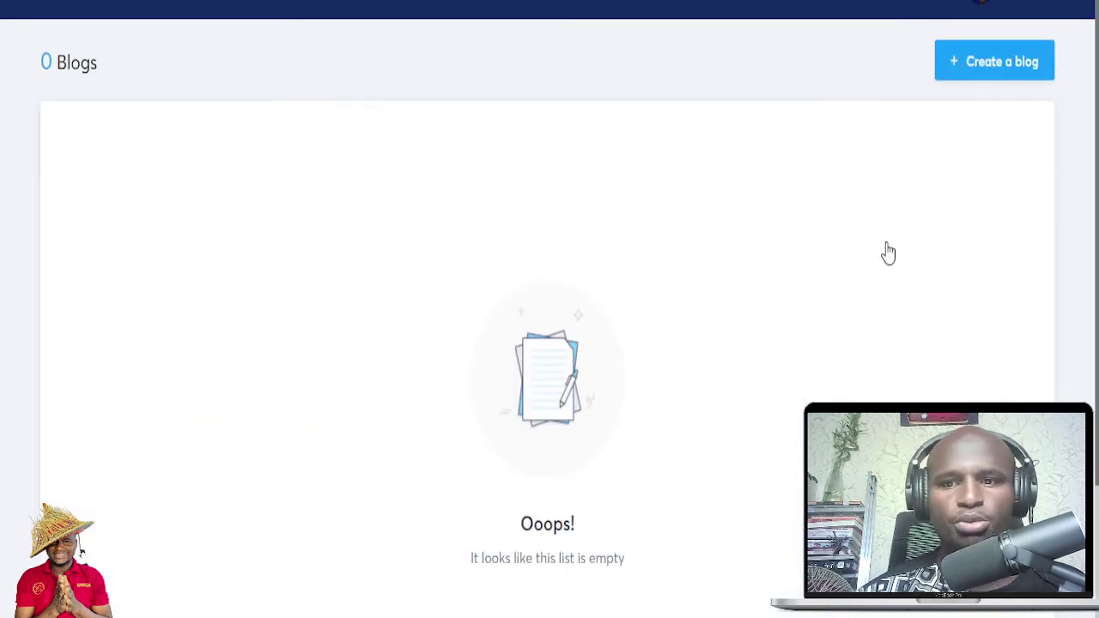
pyautogui.click(1016, 72)
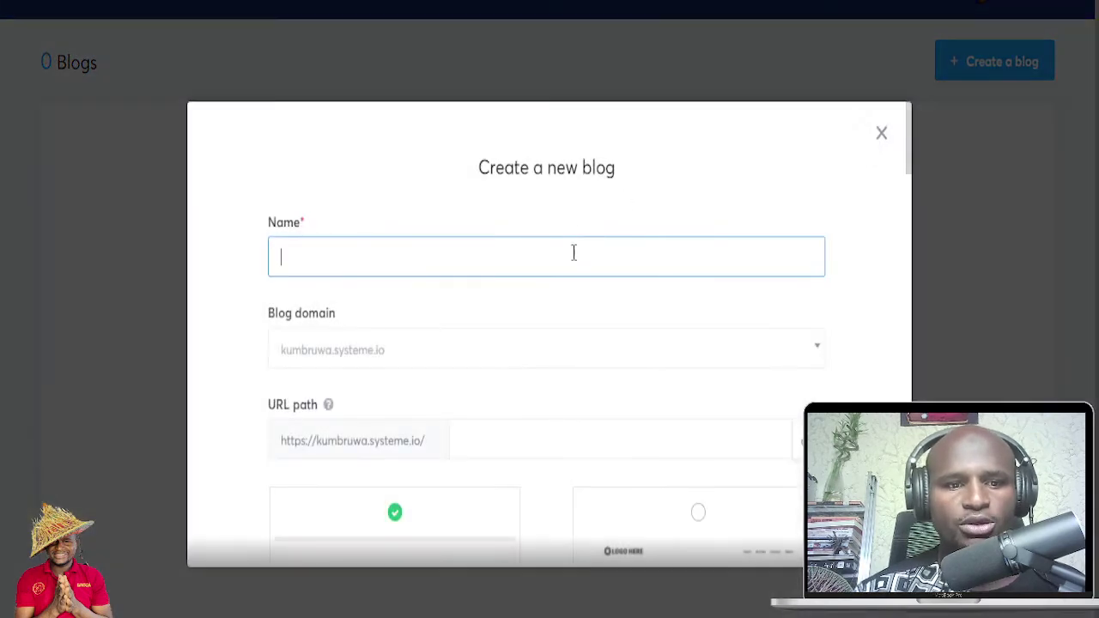
pyautogui.write('IM')
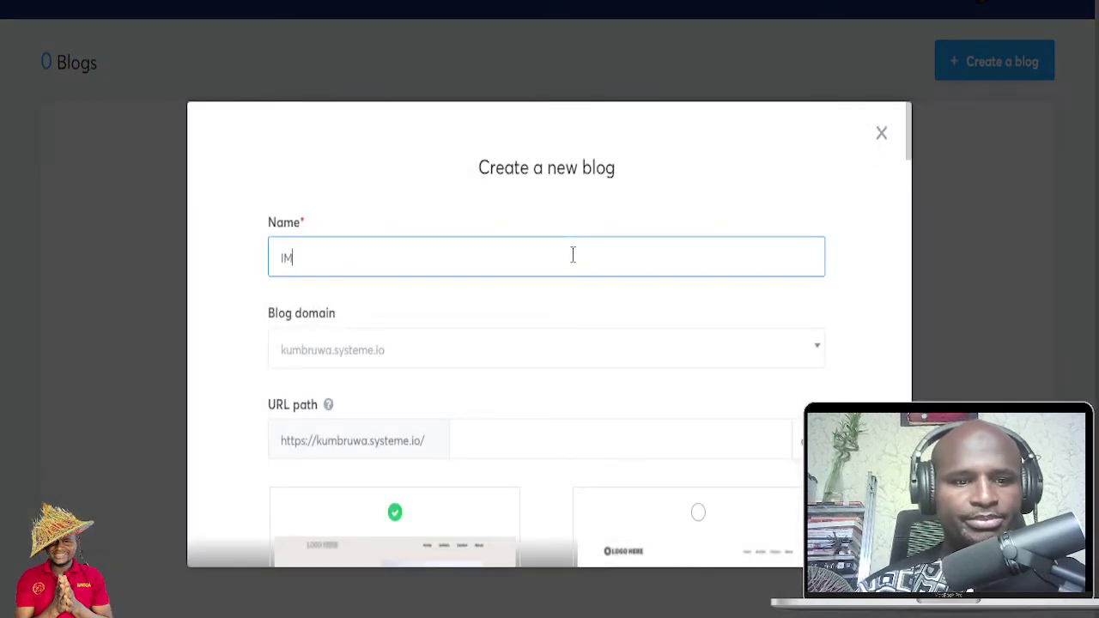
# Step: Browse the blog templates, choose the blue "Explore the Universe Today!" template, and create the blog
pyautogui.scroll(-3, 525, 417)
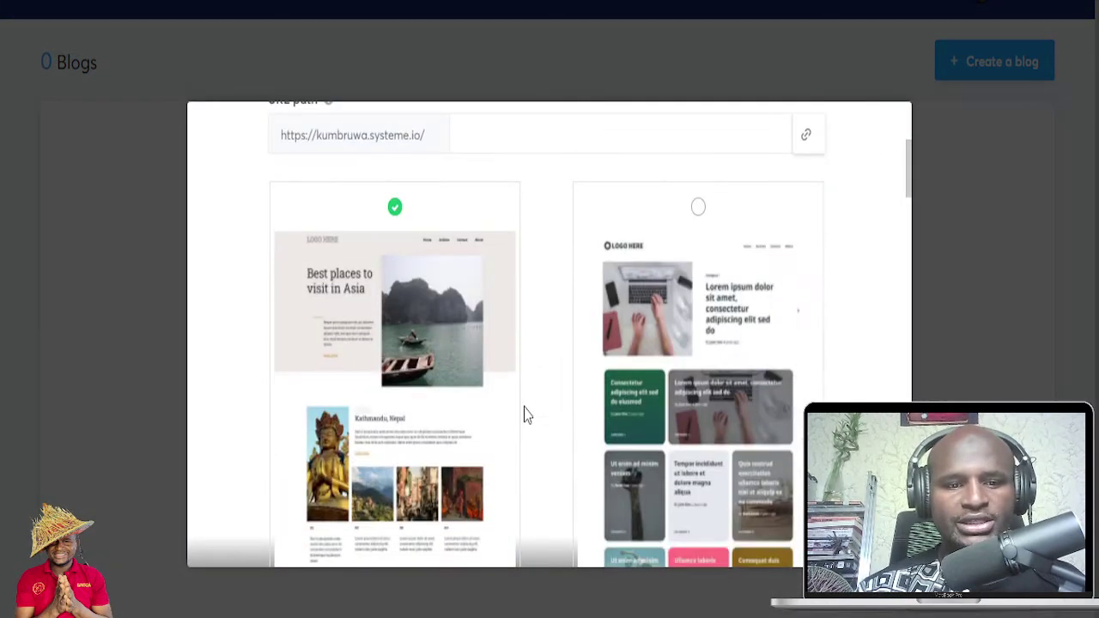
pyautogui.scroll(1, 498, 356)
pyautogui.scroll(-4, 557, 358)
pyautogui.scroll(-10, 653, 356)
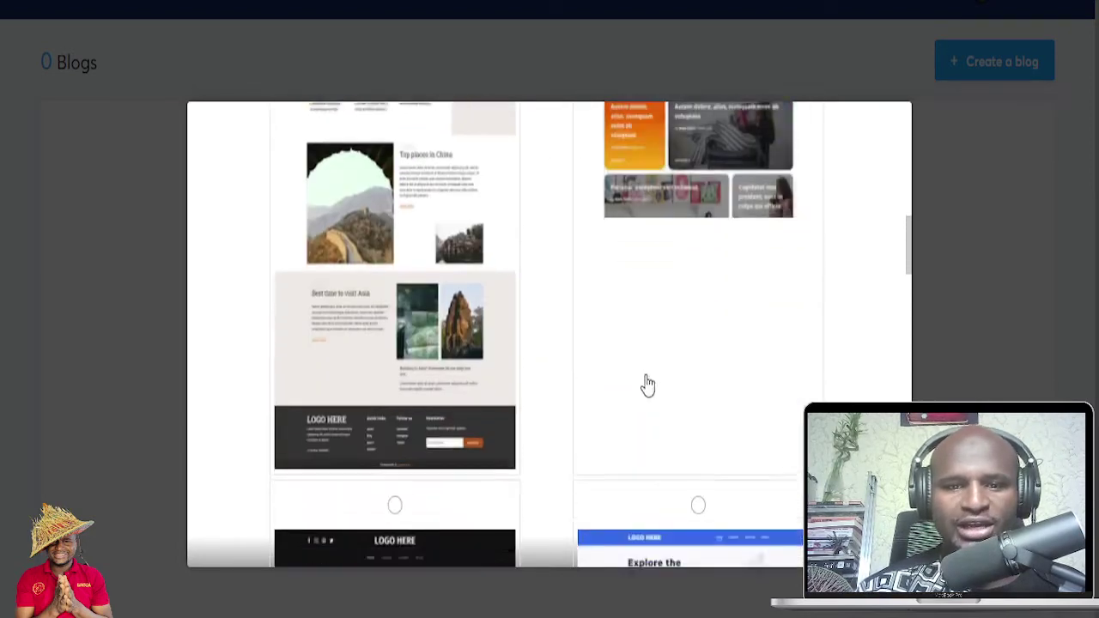
pyautogui.scroll(-10, 601, 321)
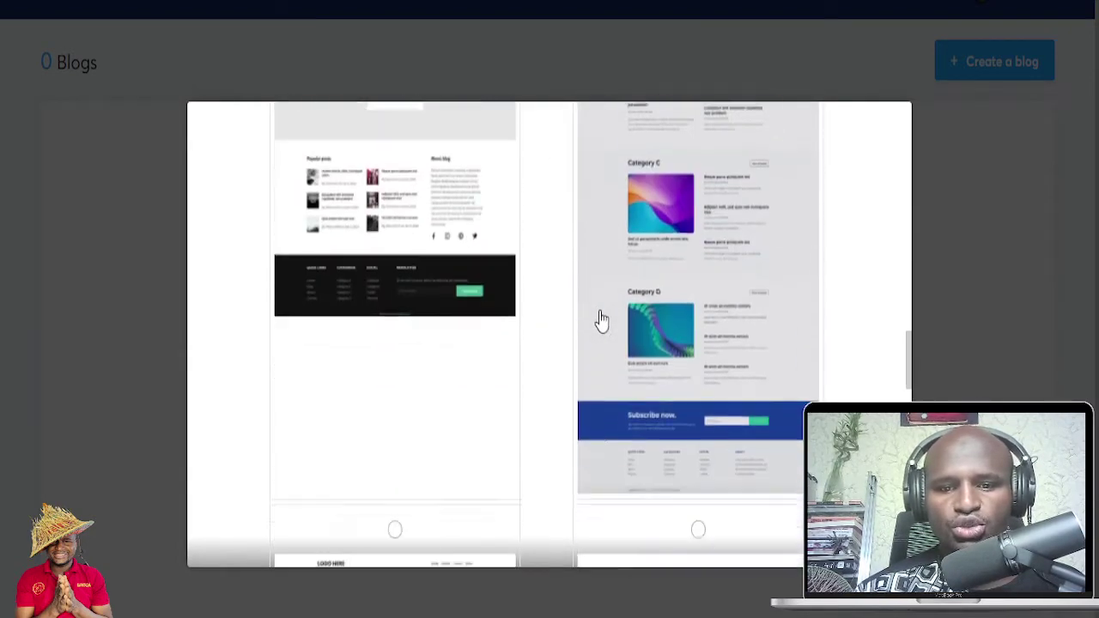
pyautogui.scroll(-2, 601, 320)
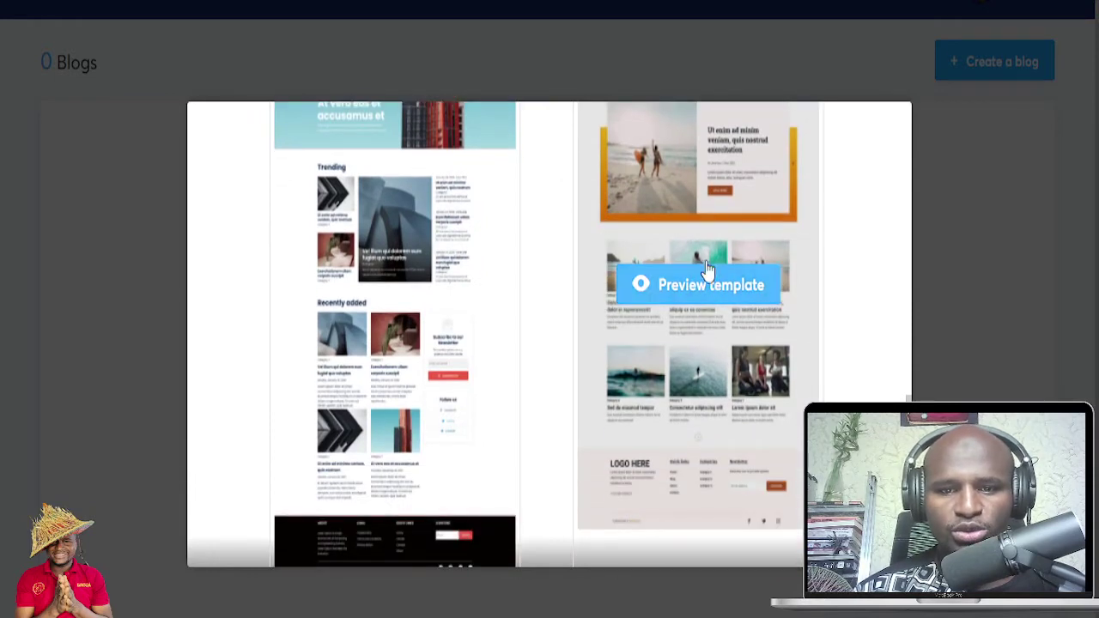
pyautogui.scroll(4, 706, 317)
pyautogui.scroll(-10, 718, 295)
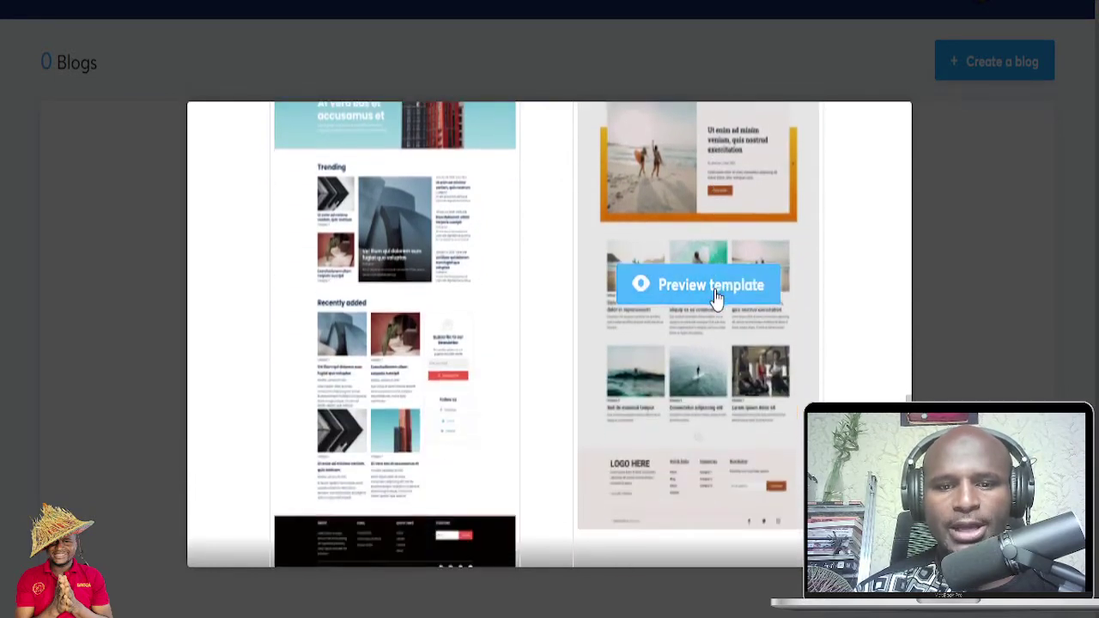
pyautogui.scroll(6, 709, 314)
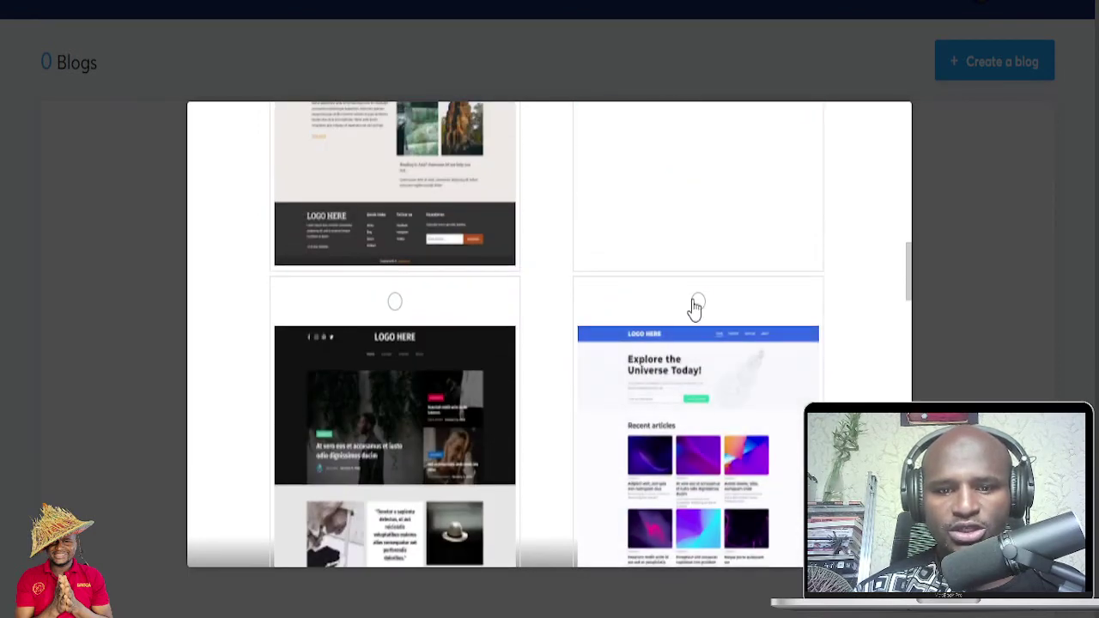
pyautogui.click(698, 302)
pyautogui.scroll(-6, 899, 348)
pyautogui.scroll(-15, 899, 348)
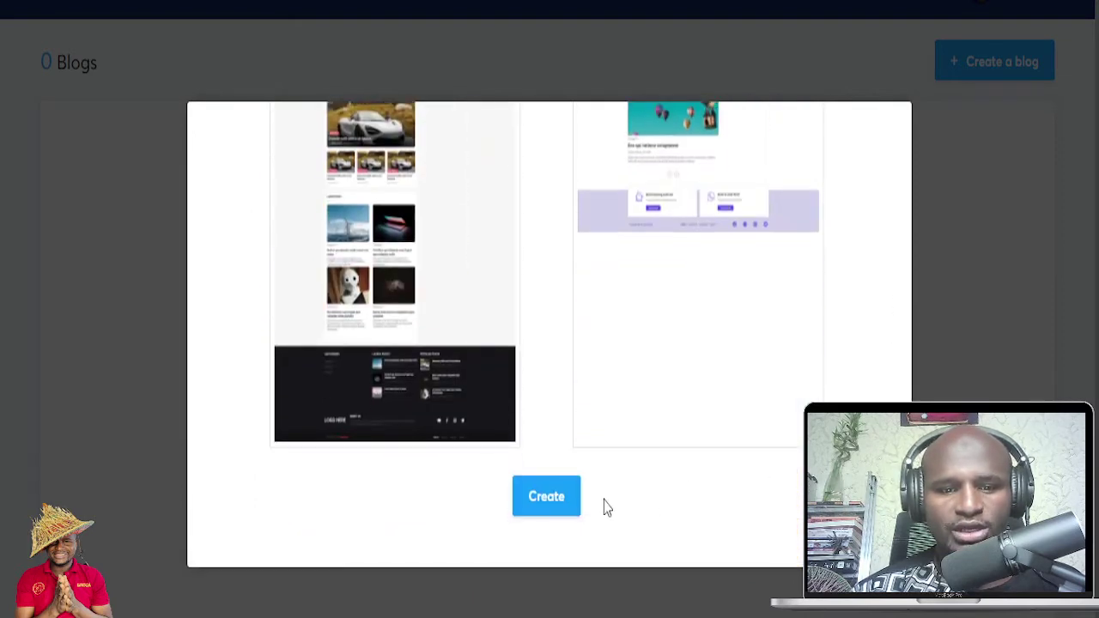
pyautogui.click(549, 498)
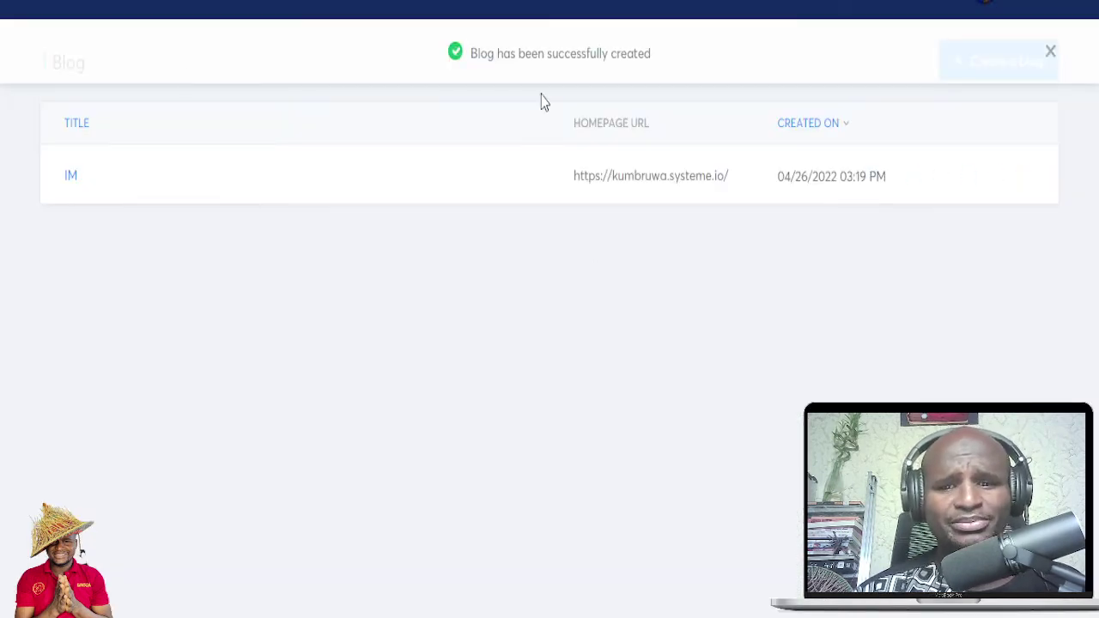
# Step: View the IM blog's live home page, look through its newsletter form and recent articles, and return to the blog list
pyautogui.moveTo(513, 184)
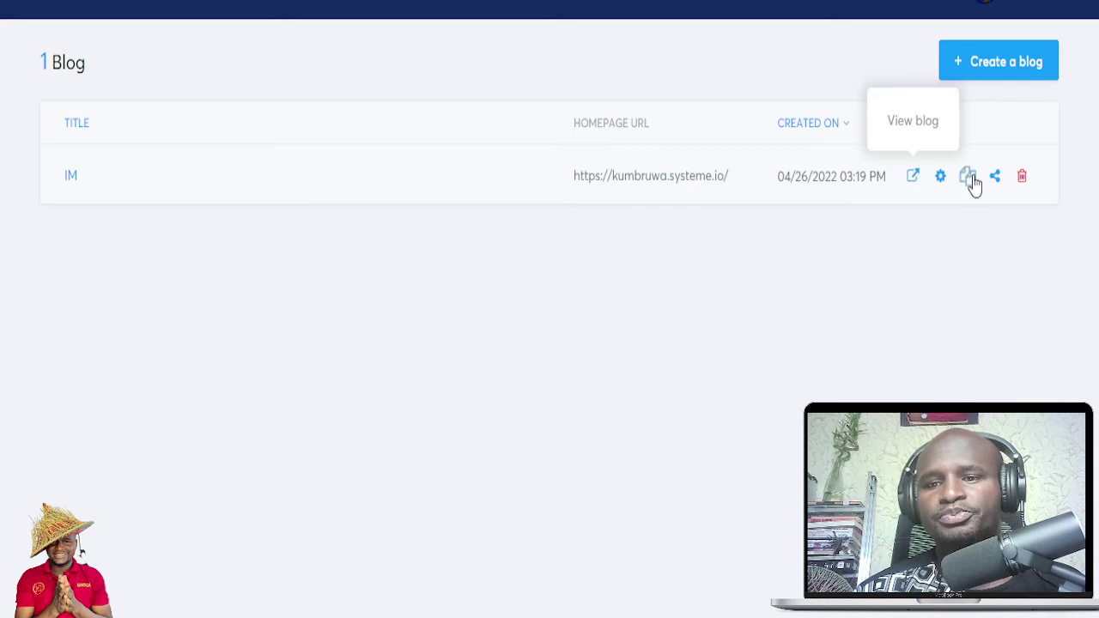
pyautogui.click(913, 177)
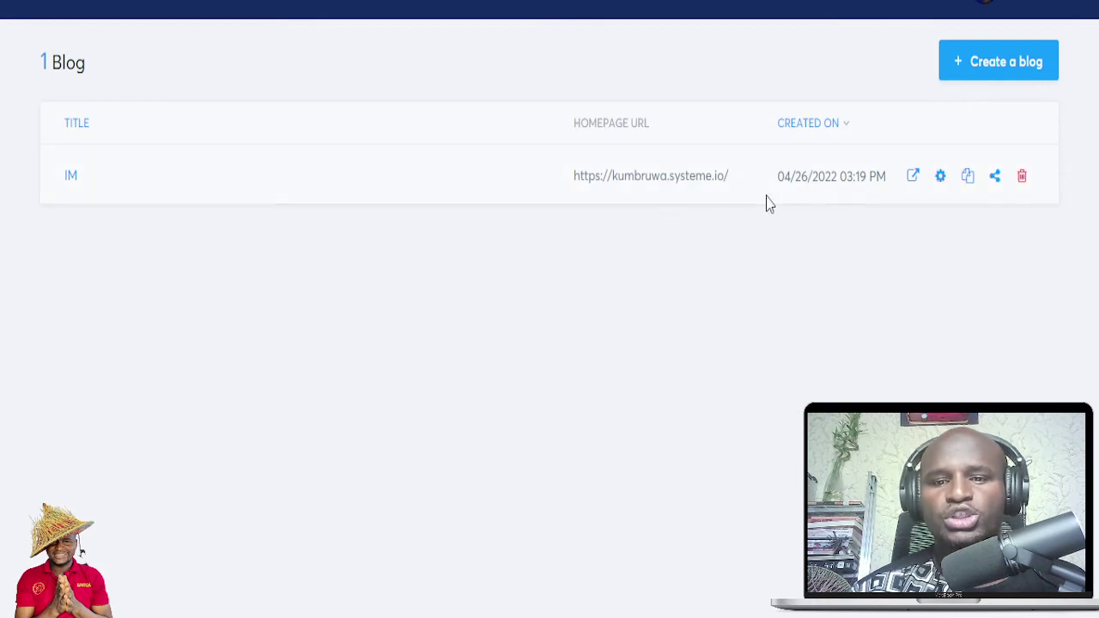
pyautogui.click(914, 177)
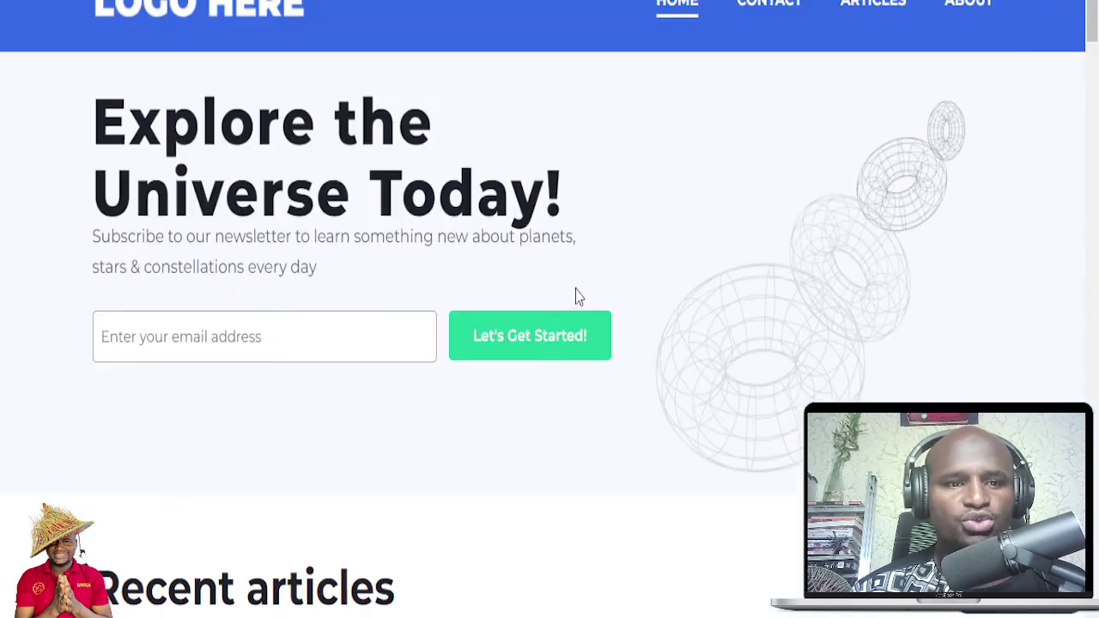
pyautogui.scroll(-5, 613, 314)
pyautogui.scroll(-8, 619, 320)
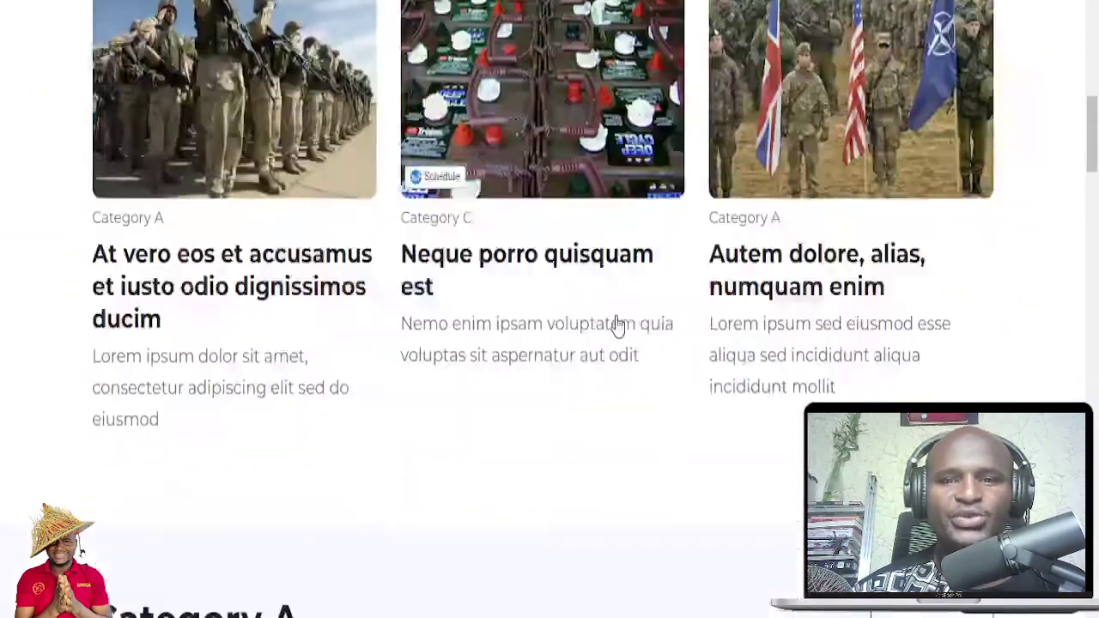
pyautogui.scroll(10, 613, 323)
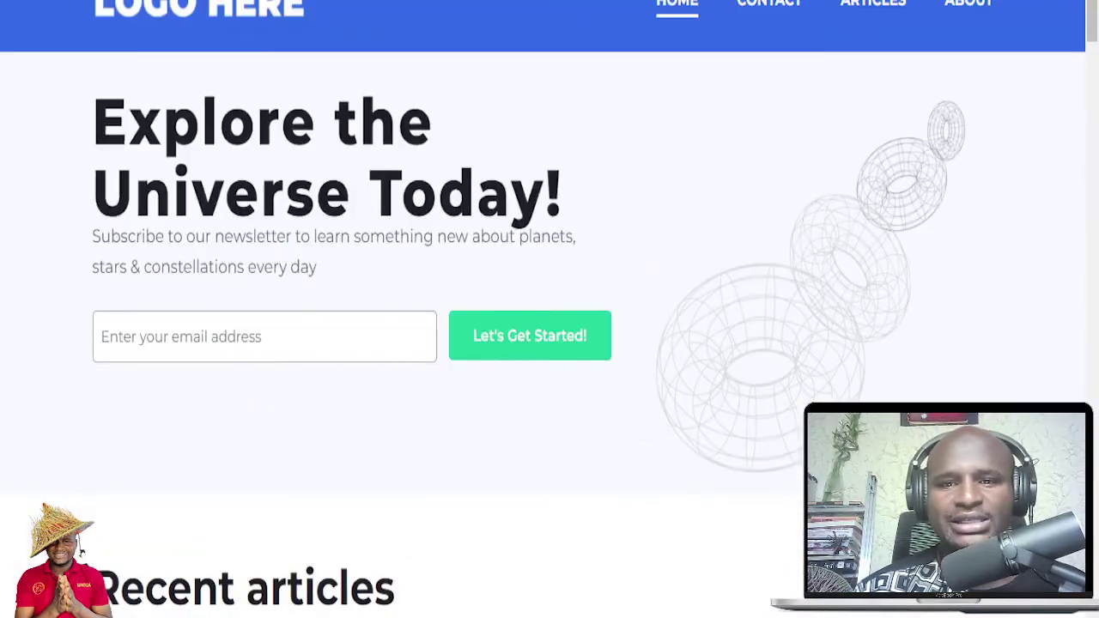
pyautogui.hotkey('ctrl', 'w')
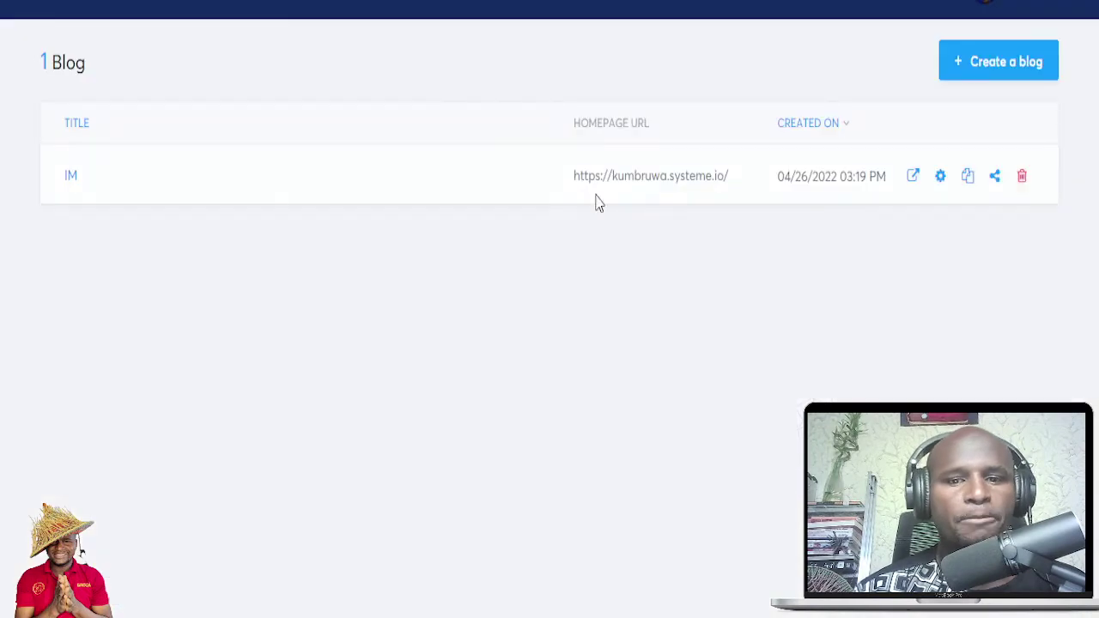
# Step: Open the IM blog's settings, review its name, domain, URL path and language, and save them
pyautogui.click(942, 177)
pyautogui.scroll(-2, 674, 335)
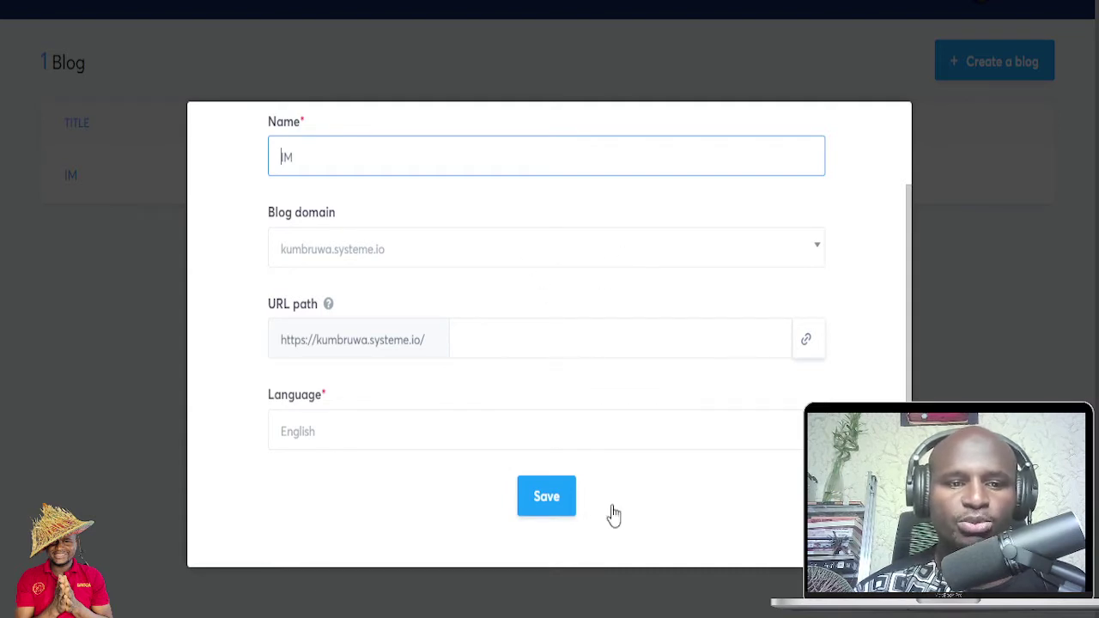
pyautogui.click(548, 508)
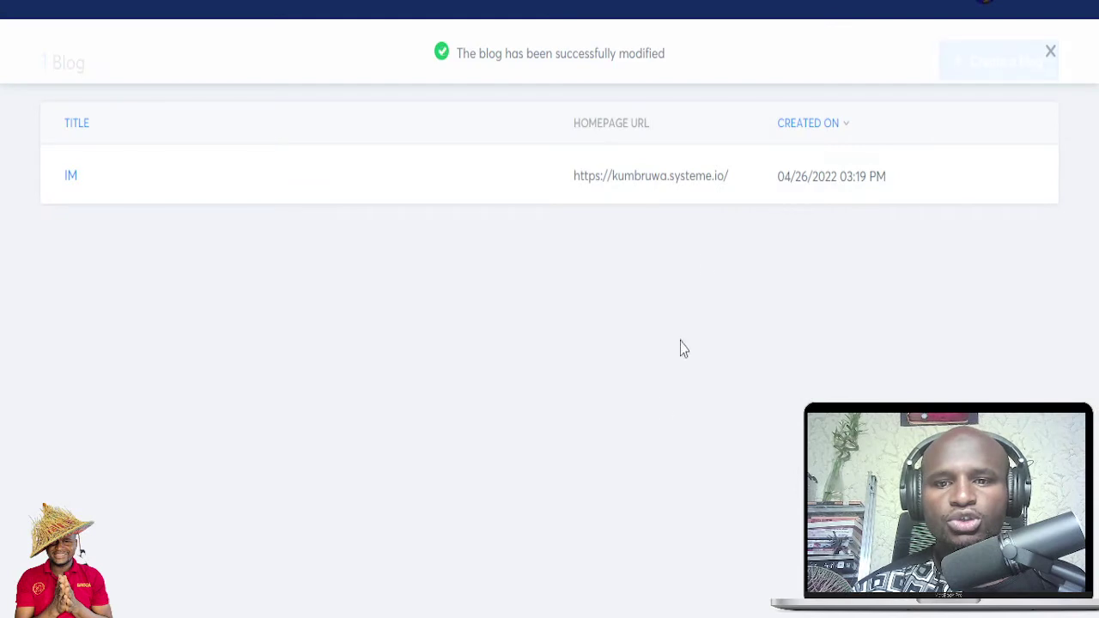
# Step: Open the IM blog and look through its list of blog posts and their categories
pyautogui.moveTo(640, 169)
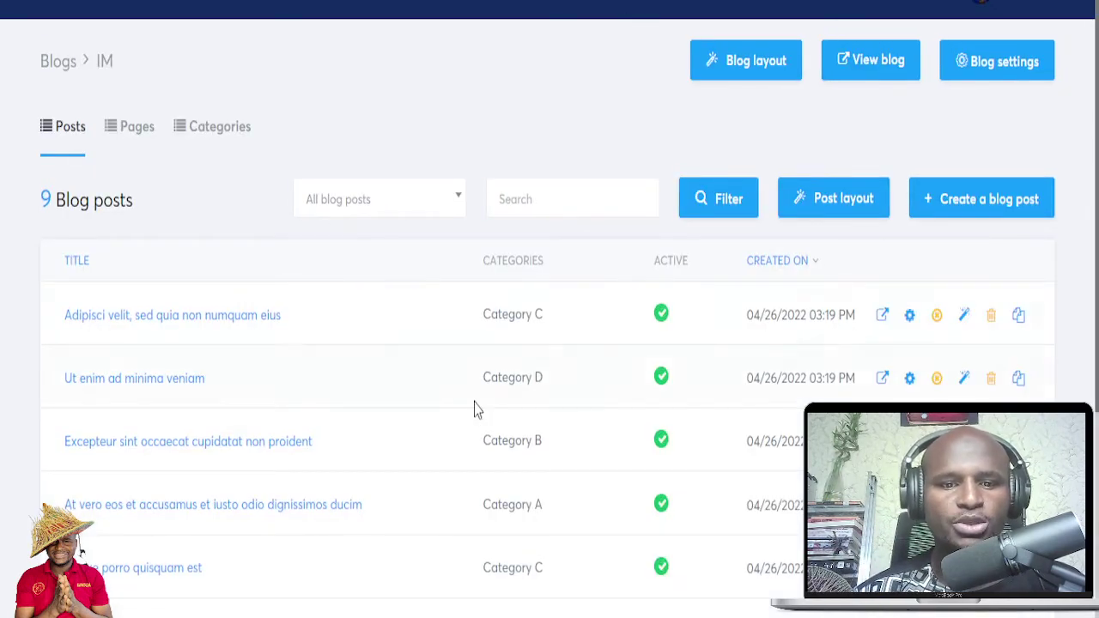
pyautogui.scroll(-3, 481, 444)
pyautogui.scroll(3, 429, 270)
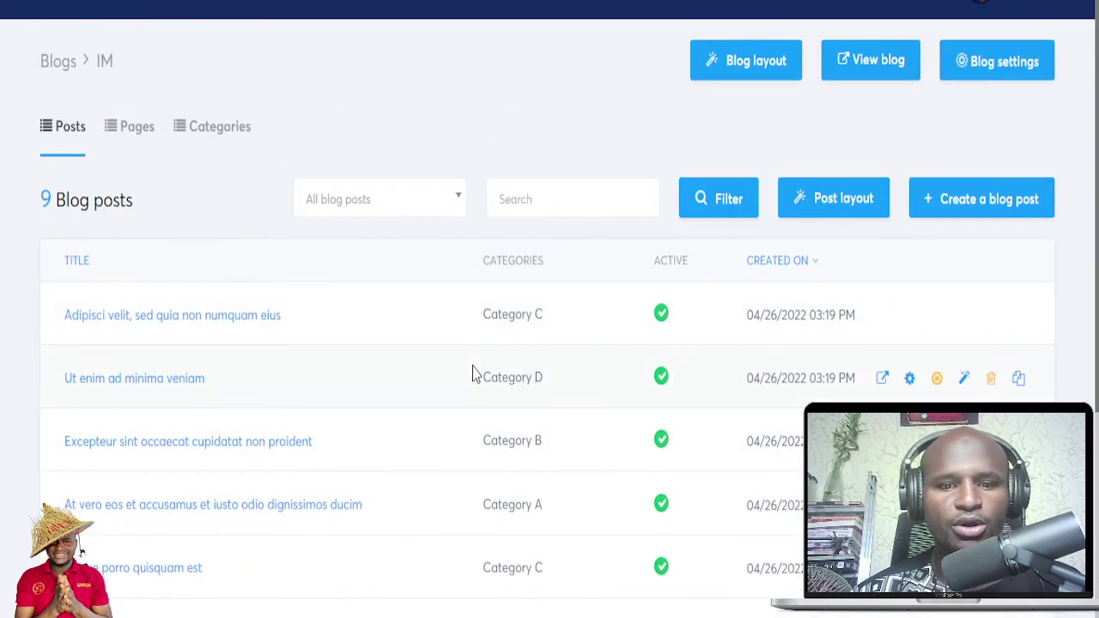
# Step: Delete the blog post "Excepteur sint occaecat cupidatat non proident" and confirm its removal
pyautogui.scroll(-1, 386, 344)
pyautogui.scroll(-1, 544, 314)
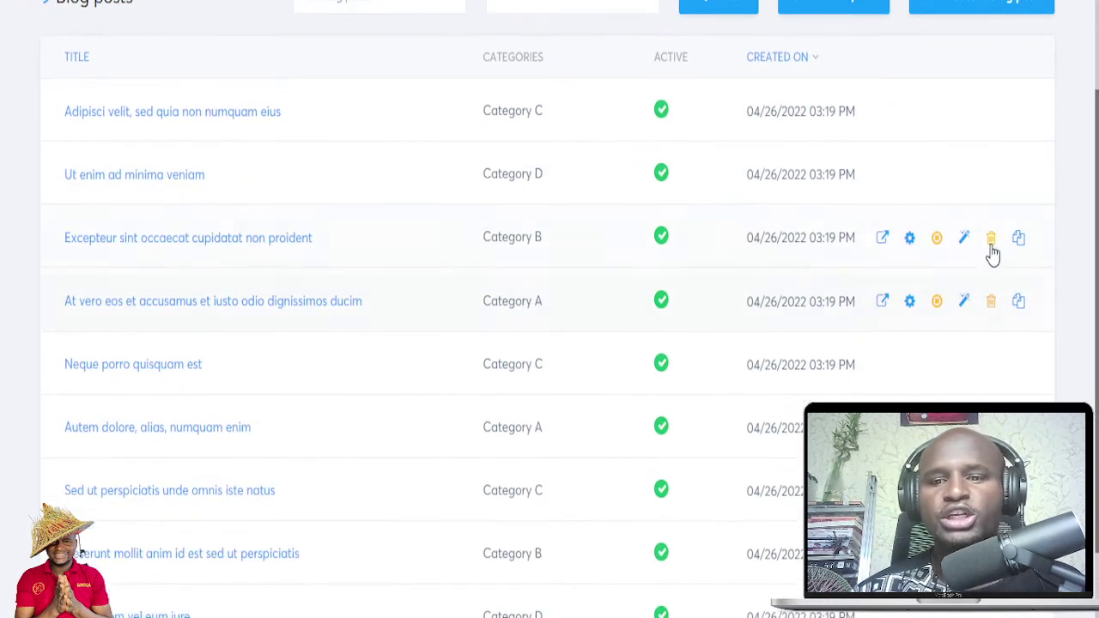
pyautogui.click(996, 247)
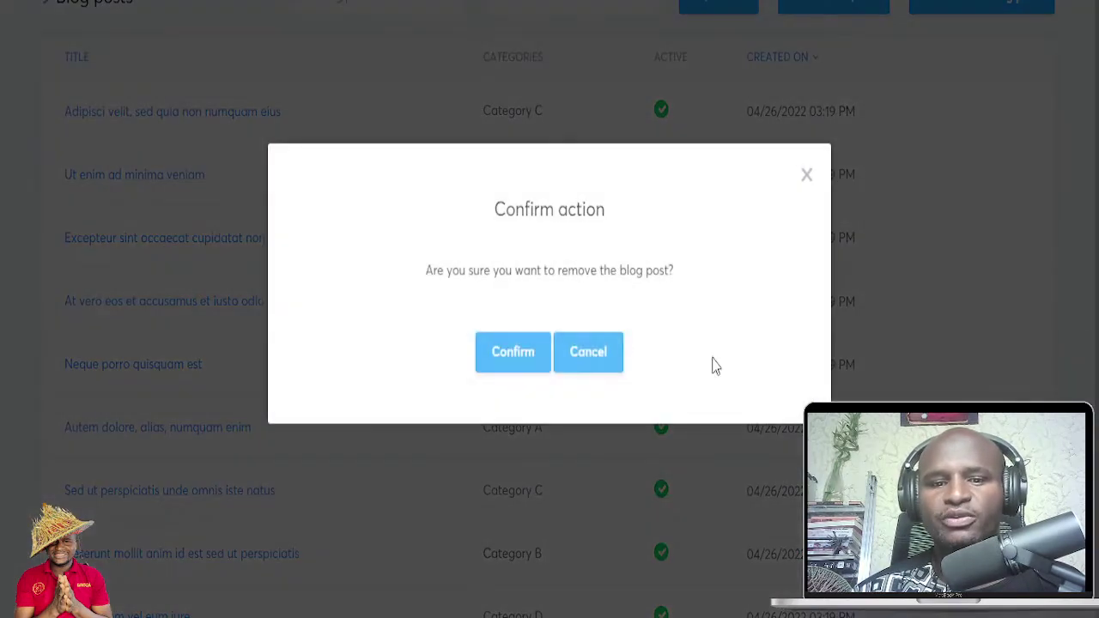
pyautogui.click(521, 359)
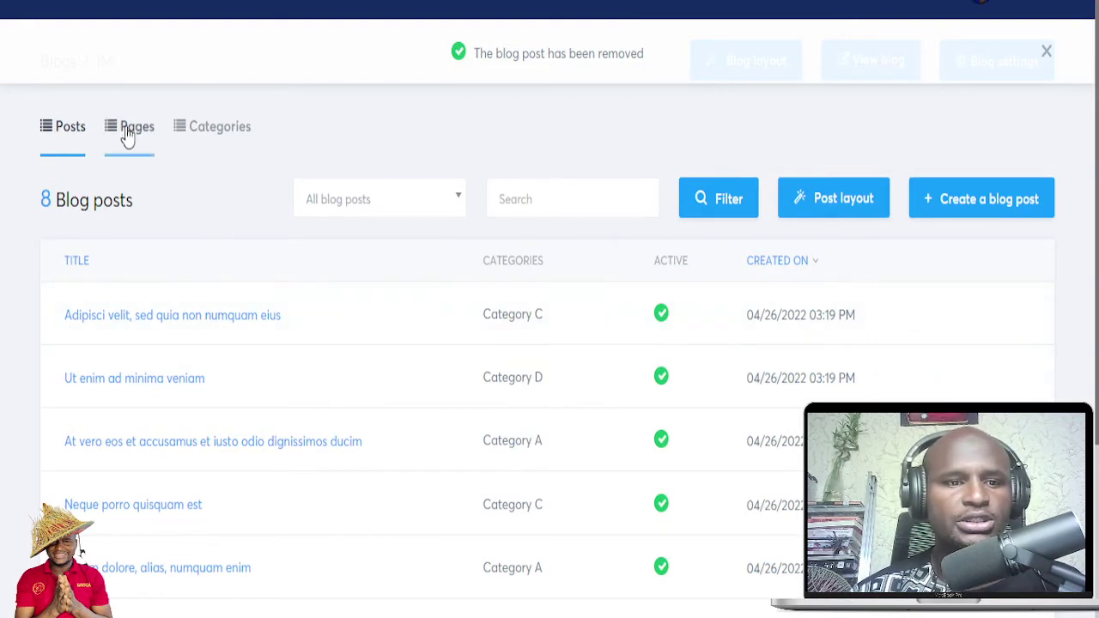
# Step: Remove the Category B blog post "Deserunt mollit anim id est sed ut perspiciatis" from the IM blog
pyautogui.scroll(-3, 314, 369)
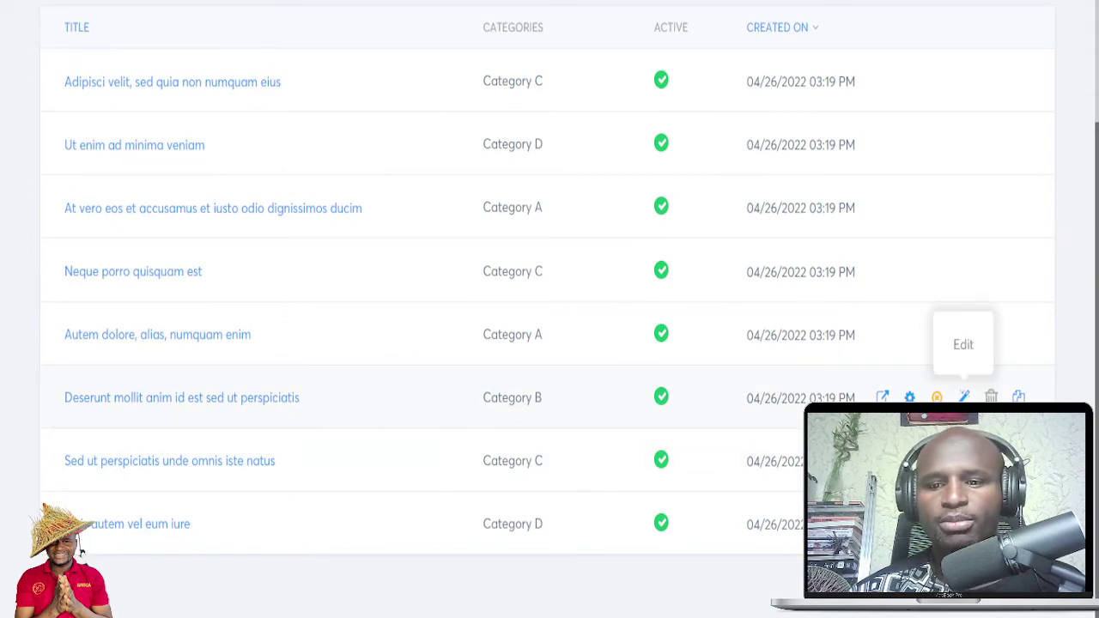
pyautogui.click(991, 397)
pyautogui.click(525, 367)
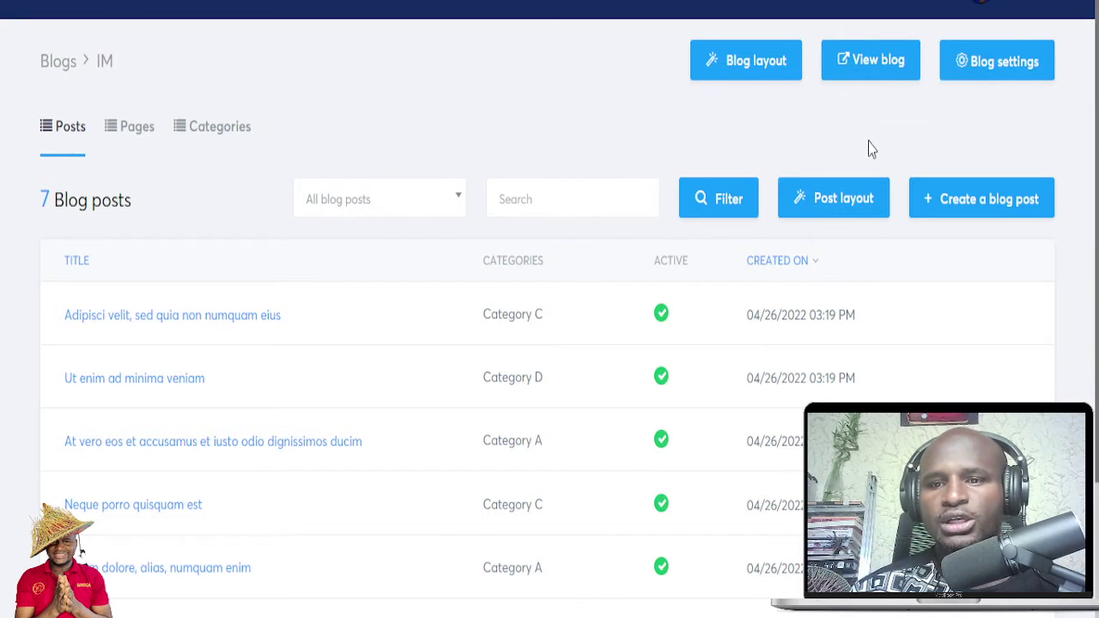
# Step: Delete the Category D blog post "Ut enim ad minima veniam" from the post list
pyautogui.scroll(-2, 871, 147)
pyautogui.scroll(2, 873, 182)
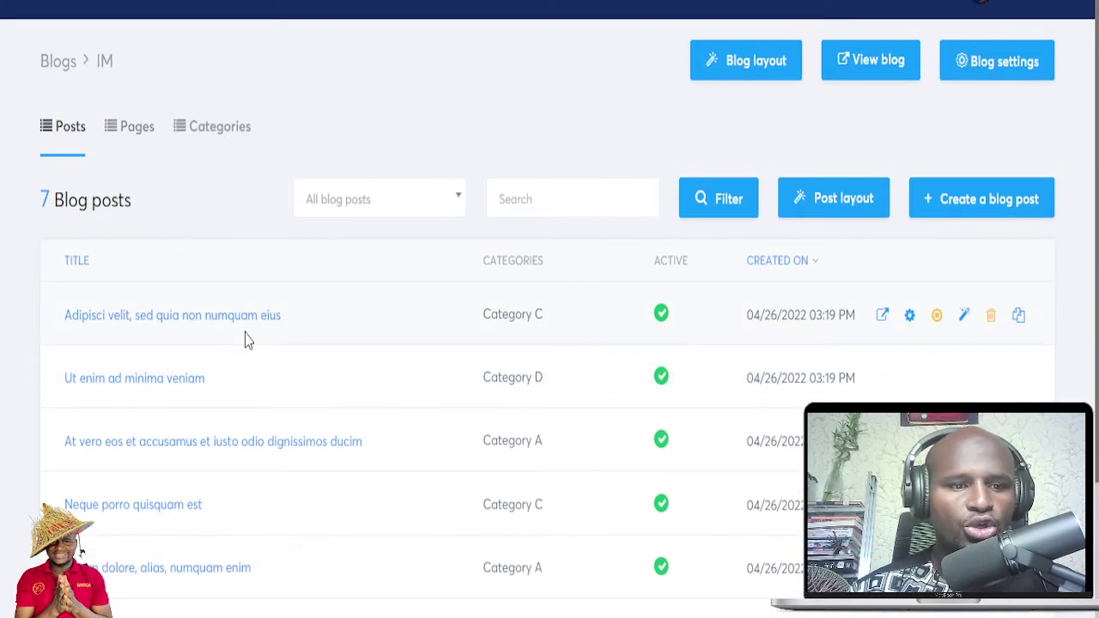
pyautogui.scroll(-1, 739, 352)
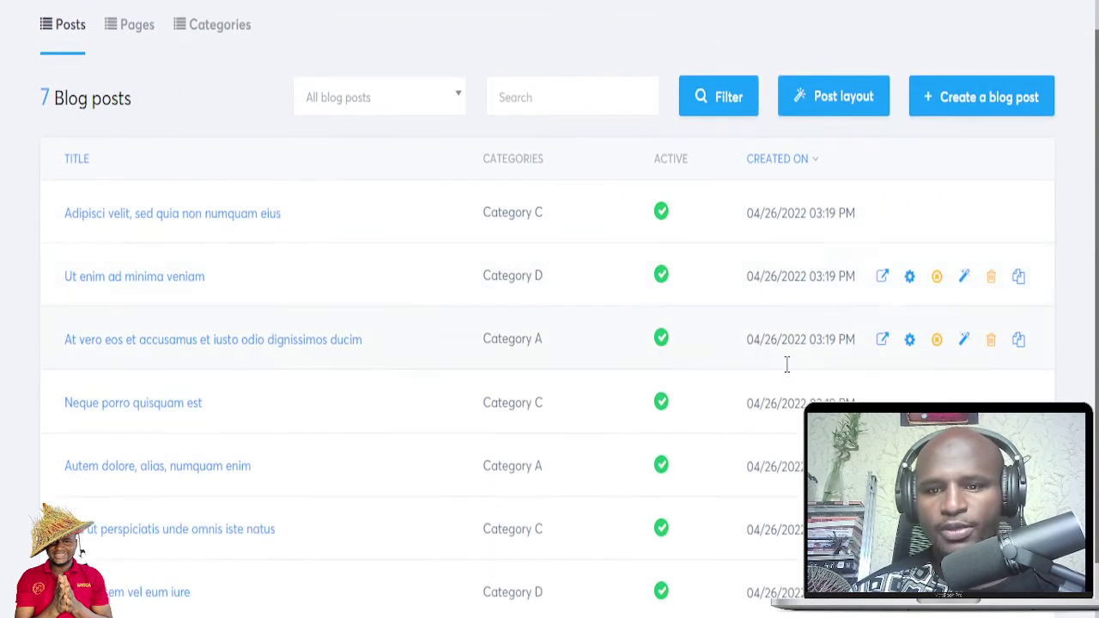
pyautogui.click(991, 287)
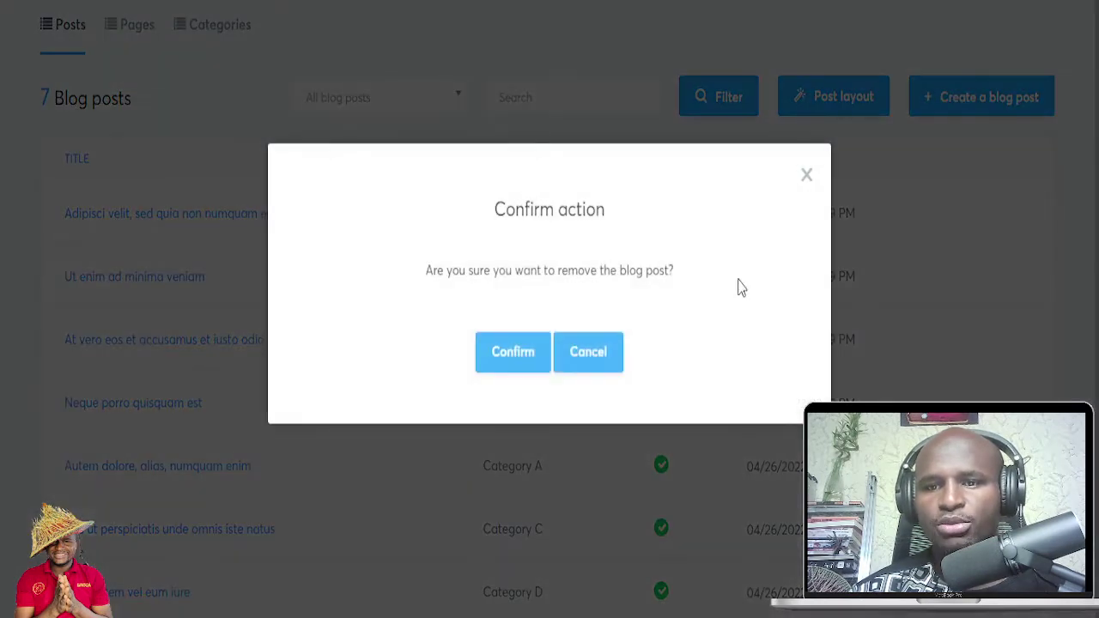
pyautogui.click(518, 365)
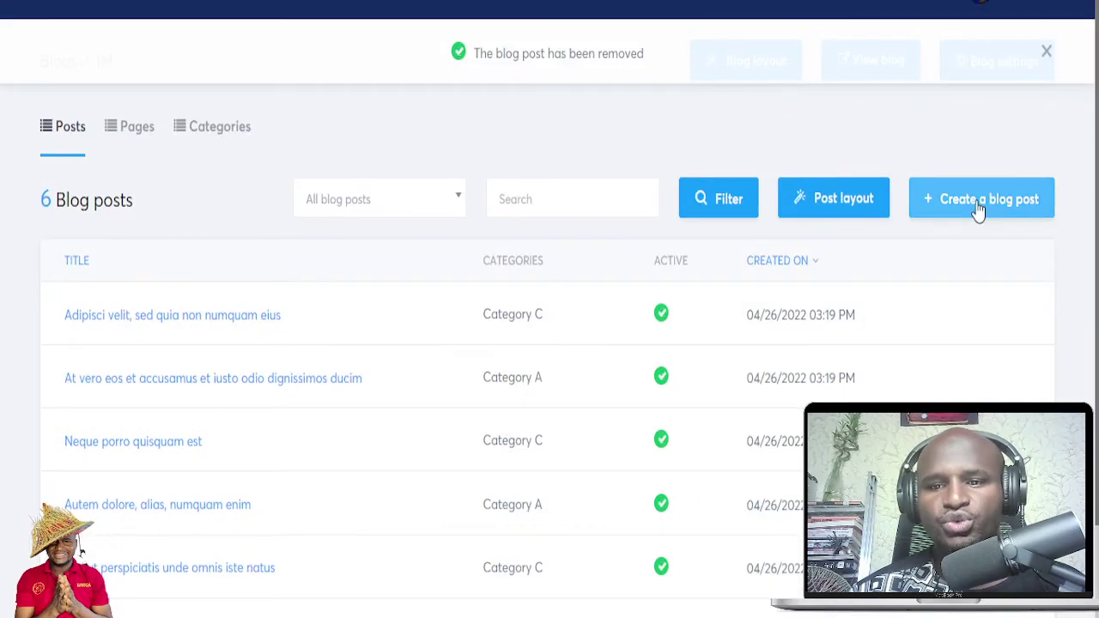
# Step: Open the form for a new blog post and review its title, short description, URL path, image and category fields
pyautogui.click(974, 203)
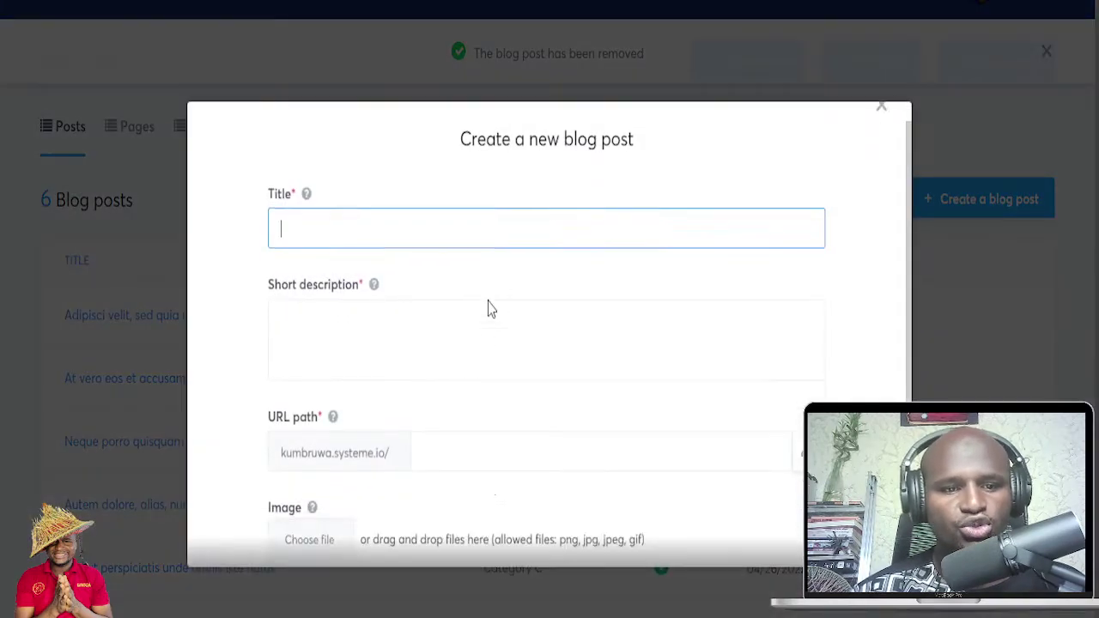
pyautogui.scroll(-2, 485, 283)
pyautogui.scroll(3, 461, 251)
pyautogui.scroll(-1, 408, 344)
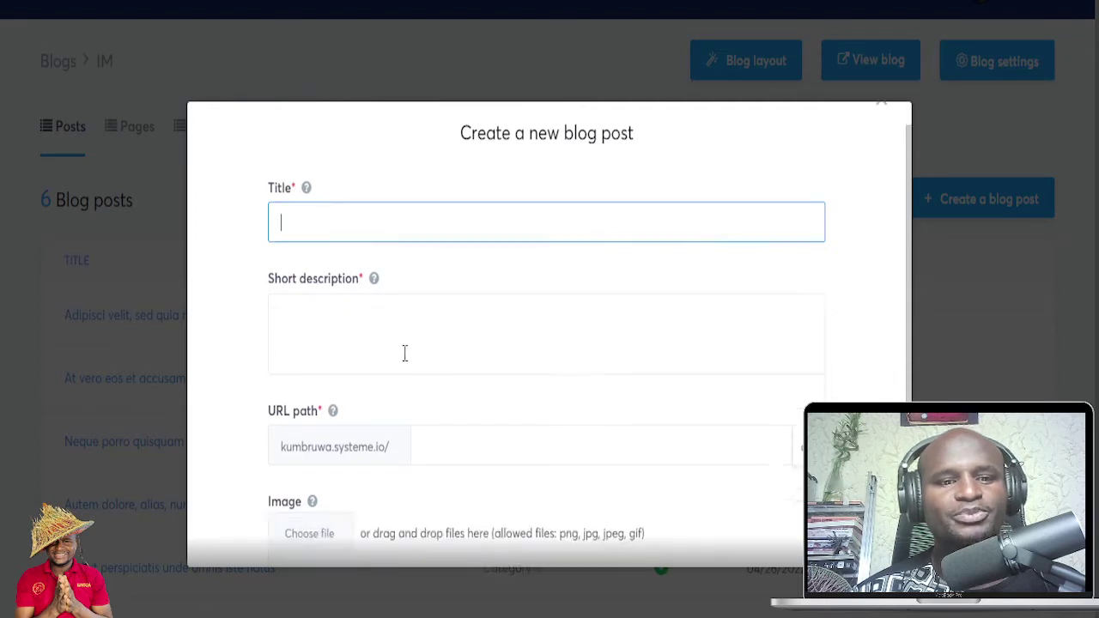
pyautogui.scroll(-2, 473, 300)
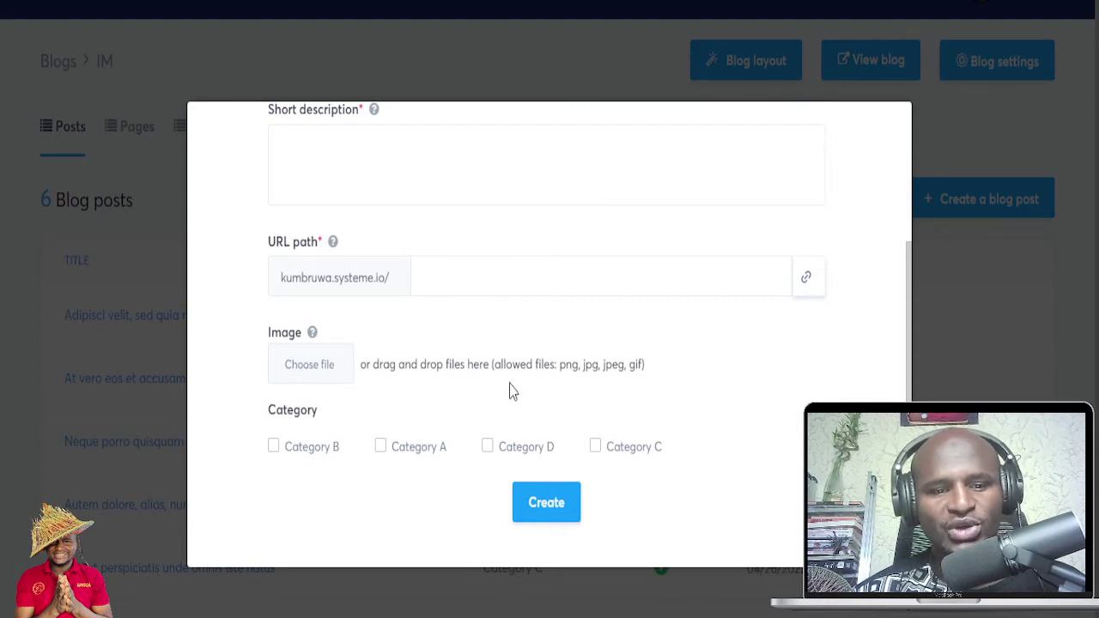
pyautogui.scroll(-1, 512, 393)
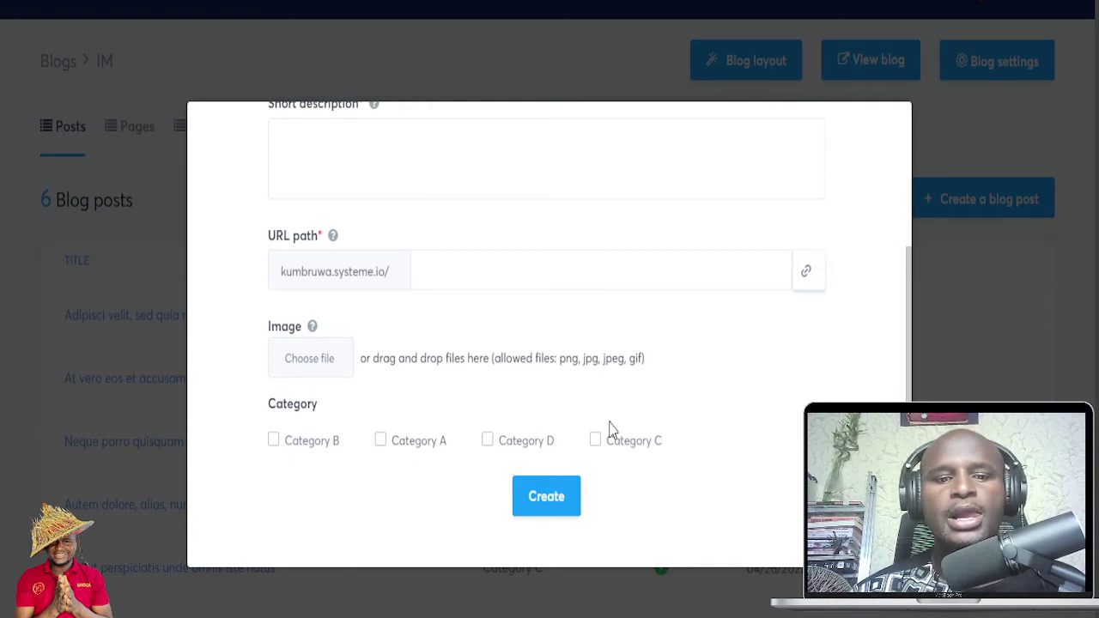
pyautogui.scroll(3, 609, 429)
pyautogui.scroll(-3, 609, 429)
pyautogui.scroll(3, 623, 409)
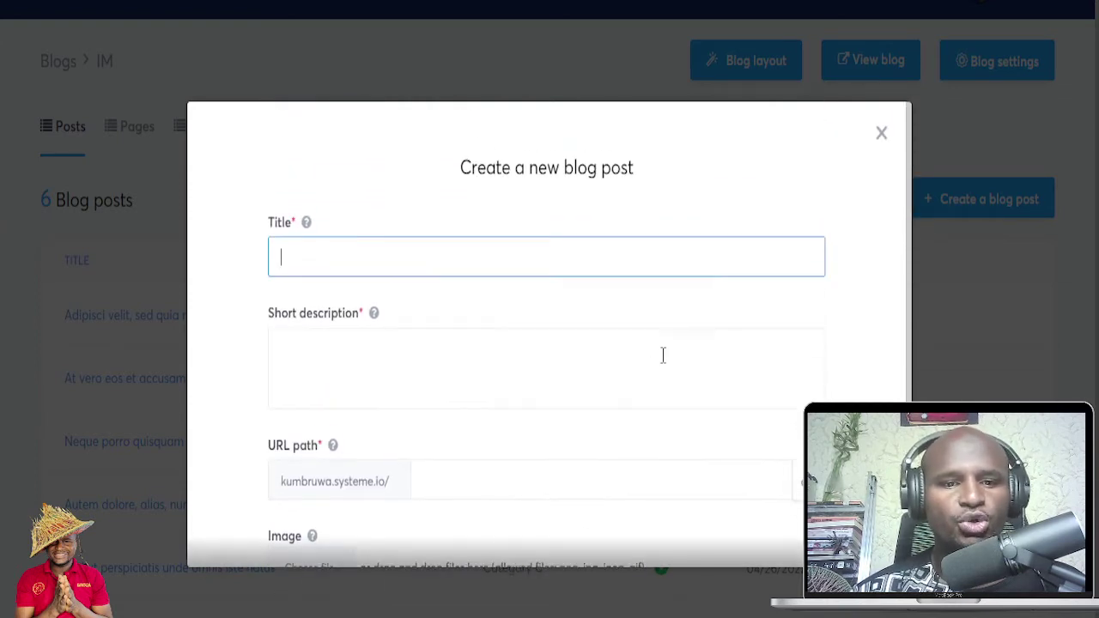
pyautogui.scroll(-2, 699, 338)
pyautogui.scroll(2, 637, 329)
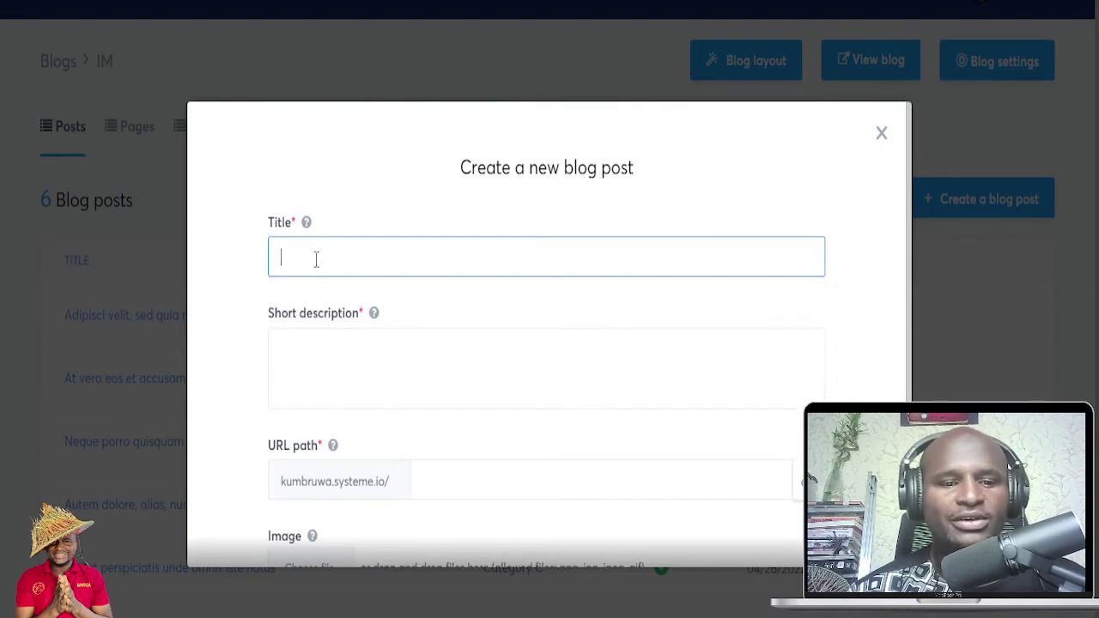
pyautogui.scroll(-2, 364, 375)
pyautogui.scroll(-2, 368, 282)
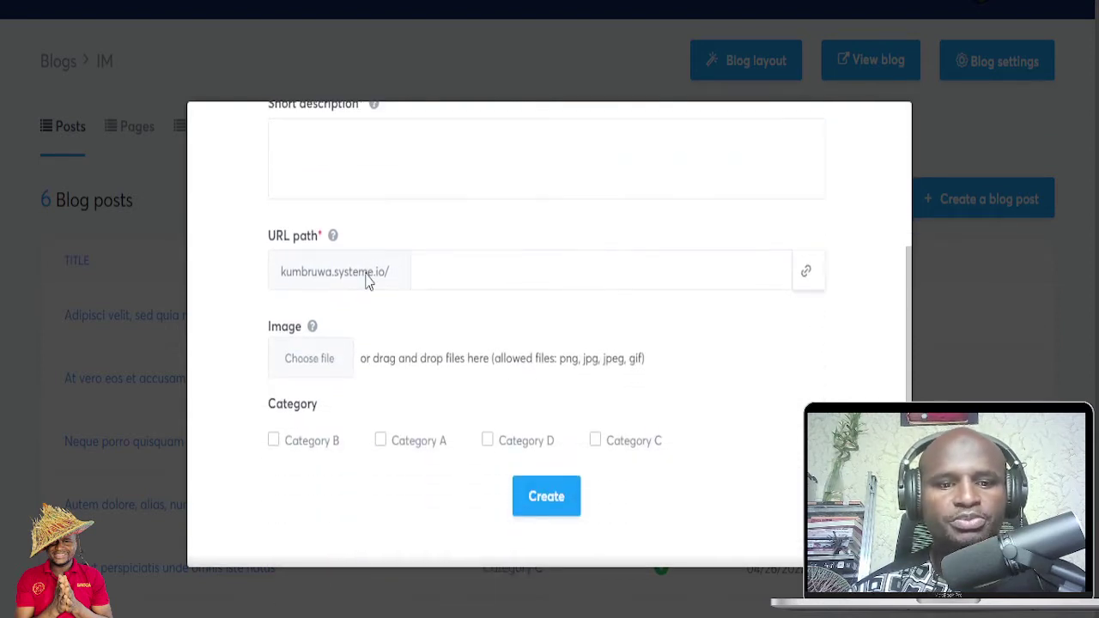
# Step: Create a blog post titled "hOW TO START A BLOG" with the short description "THIS IS A BLOG ABOUT A BLOG"
pyautogui.scroll(3, 367, 282)
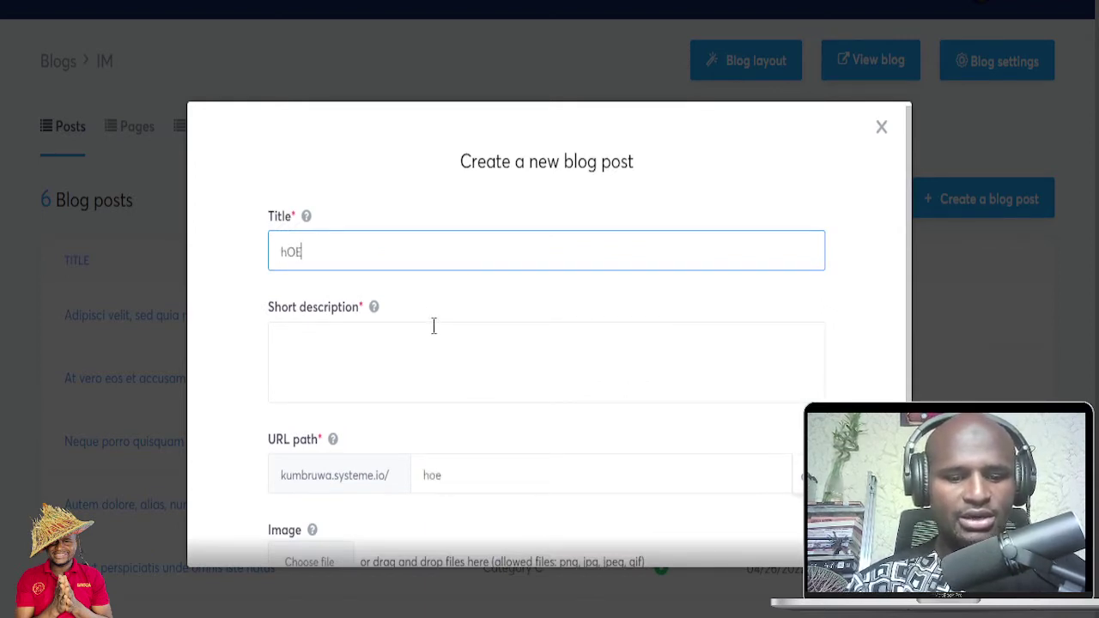
pyautogui.write('W TO START A BLOG')
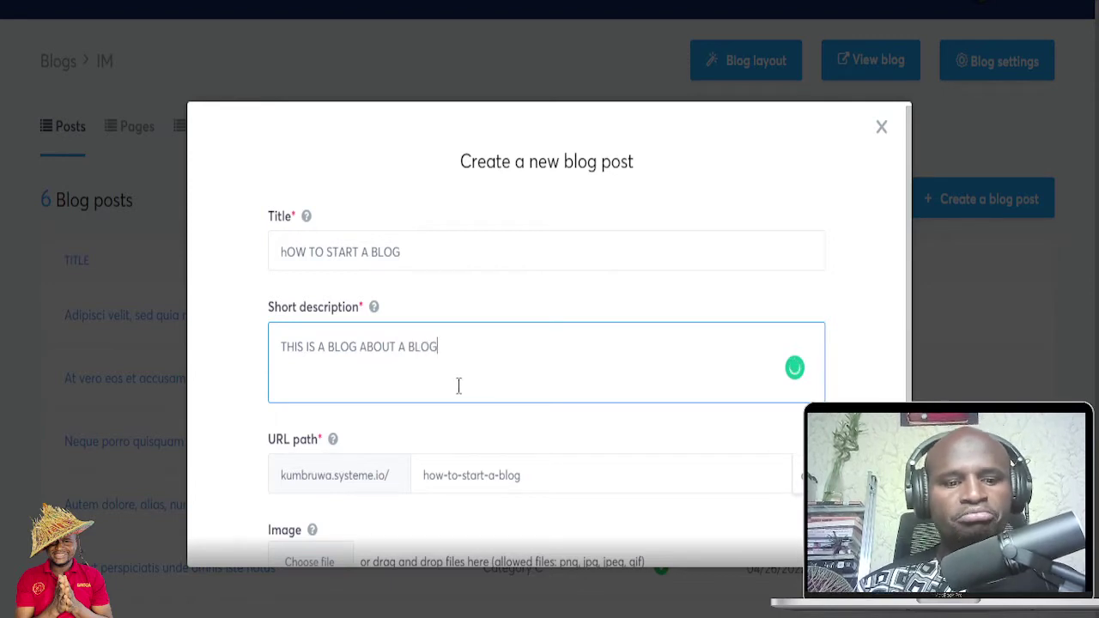
pyautogui.scroll(-3, 458, 386)
pyautogui.click(543, 502)
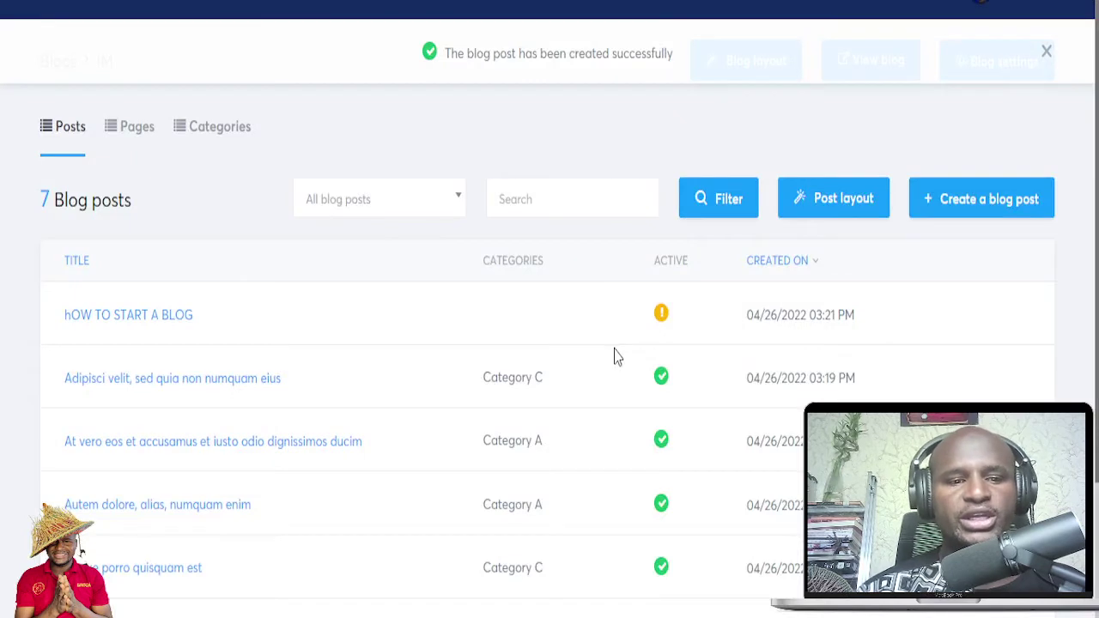
# Step: Open the "hOW TO START A BLOG" post in the page editor and look through its layout, newsletter form and subscribe section
pyautogui.moveTo(577, 304)
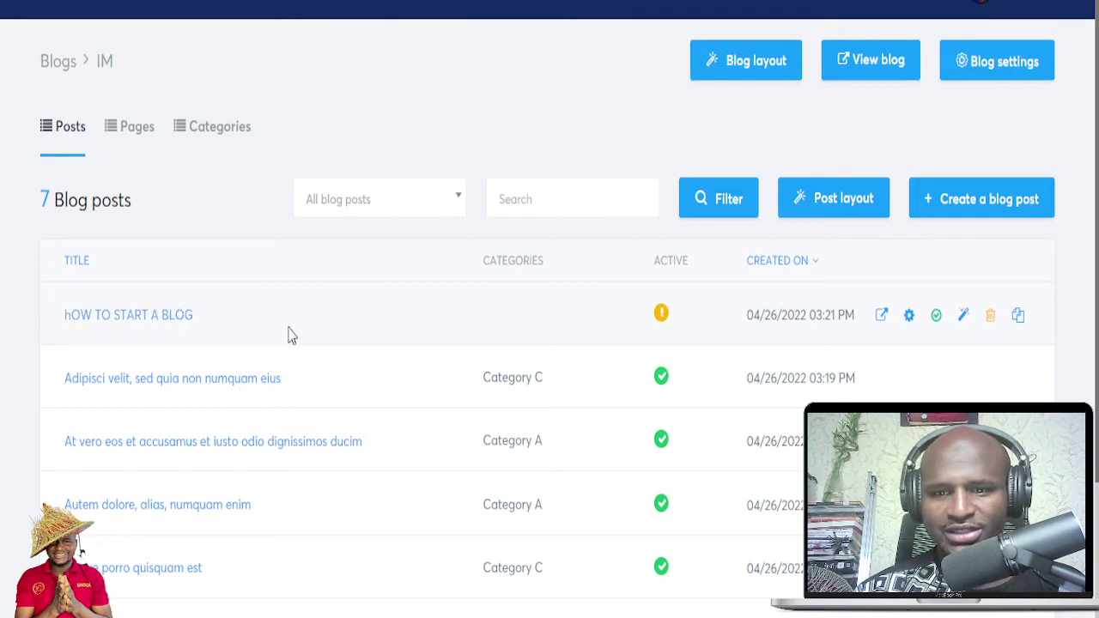
pyautogui.click(180, 338)
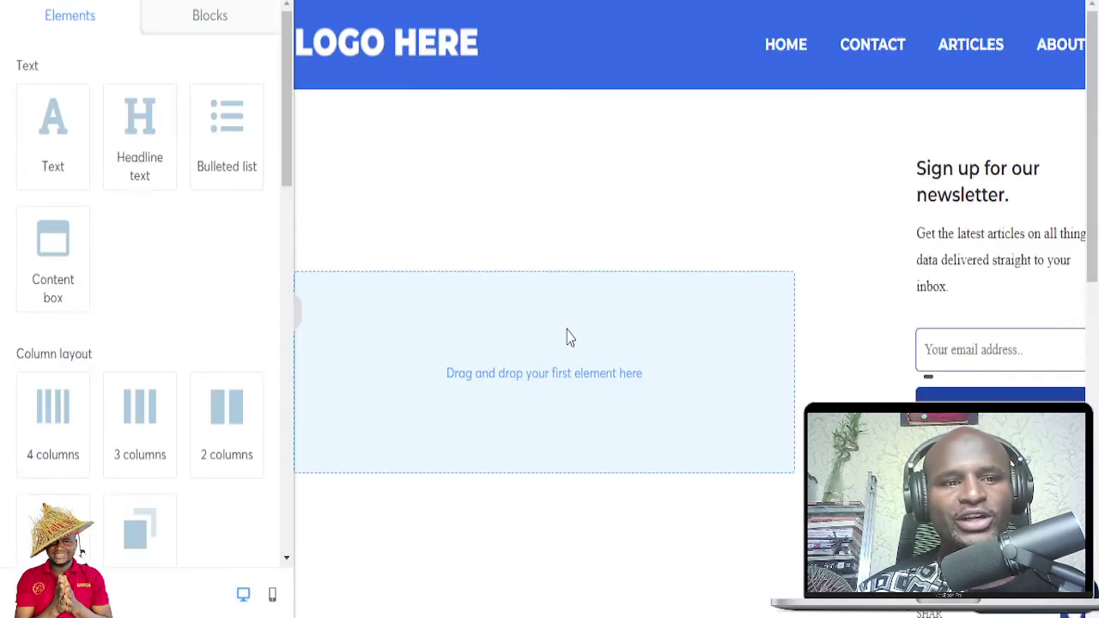
pyautogui.scroll(-2, 678, 395)
pyautogui.scroll(2, 601, 361)
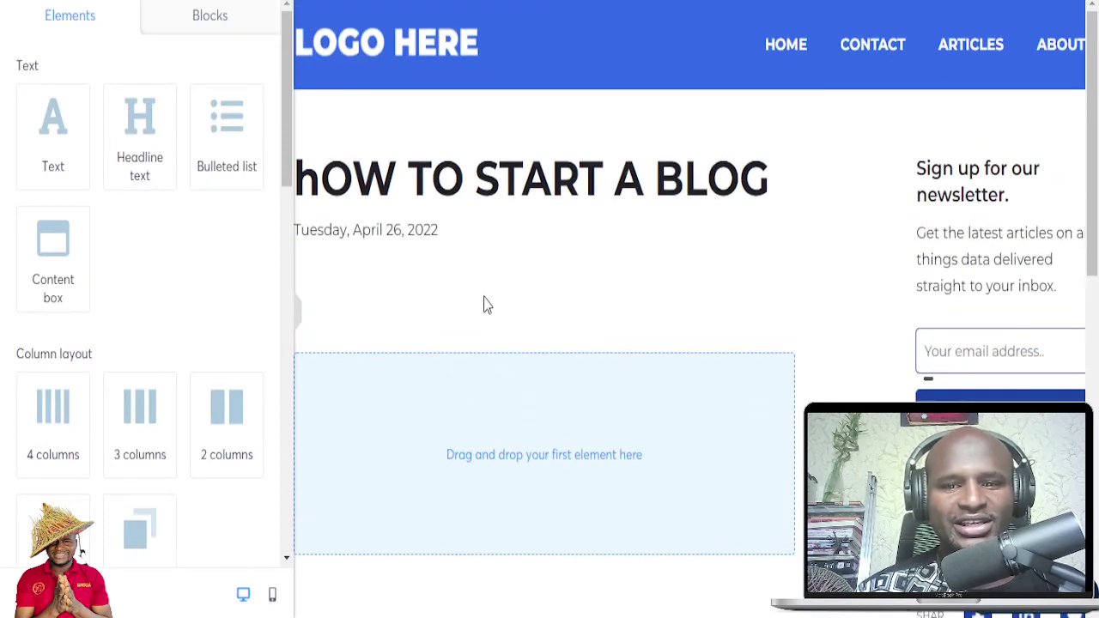
pyautogui.scroll(-5, 532, 335)
pyautogui.scroll(-4, 567, 412)
pyautogui.scroll(3, 481, 532)
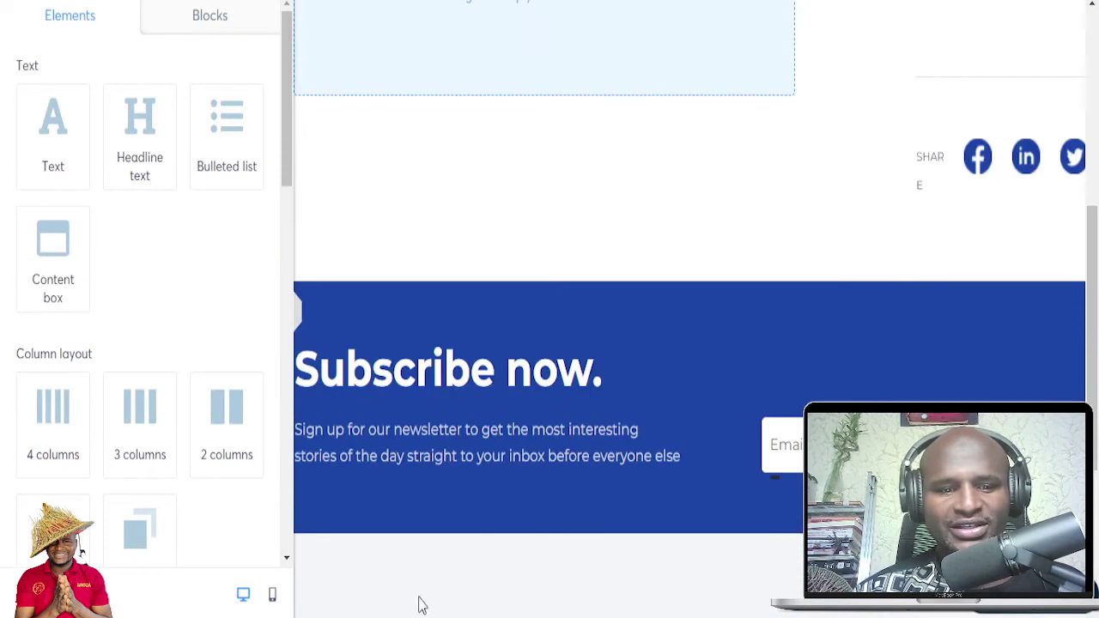
pyautogui.scroll(1, 430, 292)
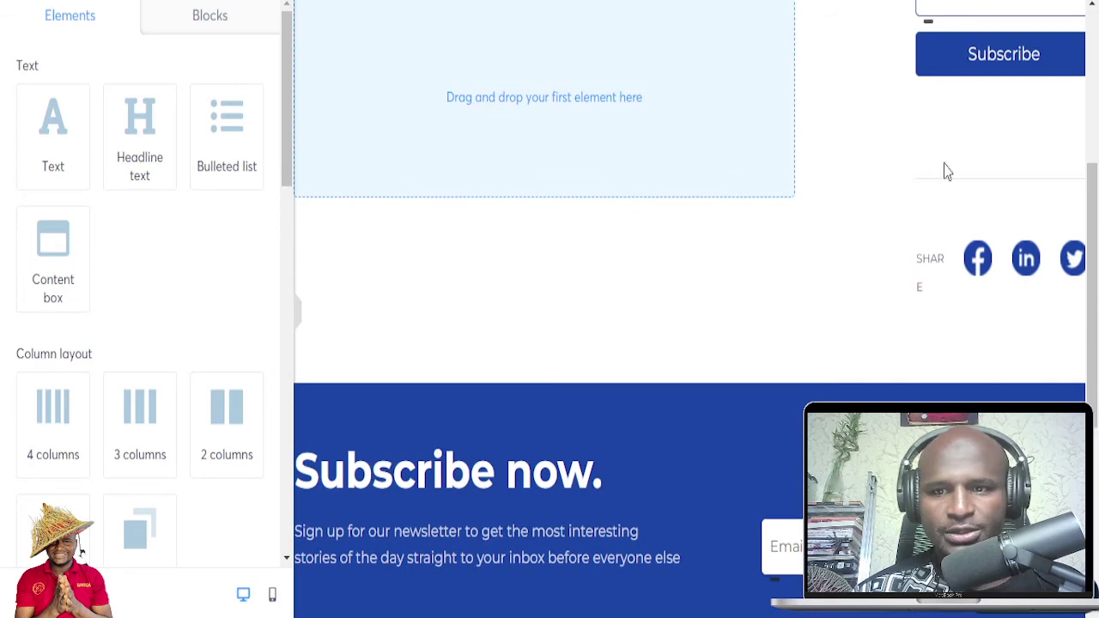
pyautogui.scroll(4, 850, 296)
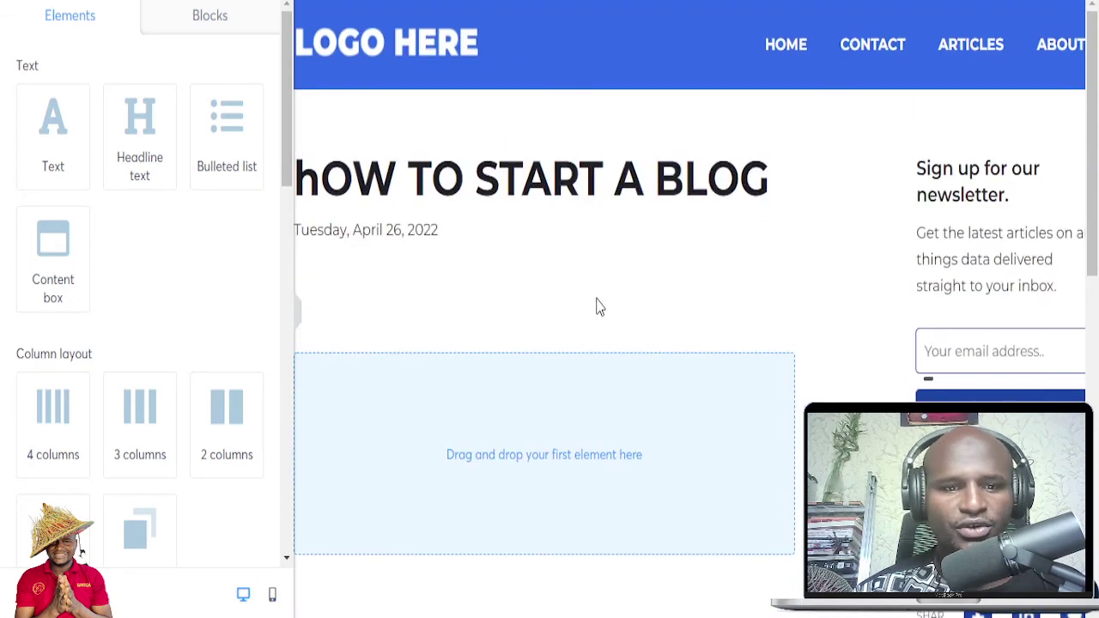
pyautogui.scroll(-2, 599, 308)
pyautogui.scroll(2, 491, 151)
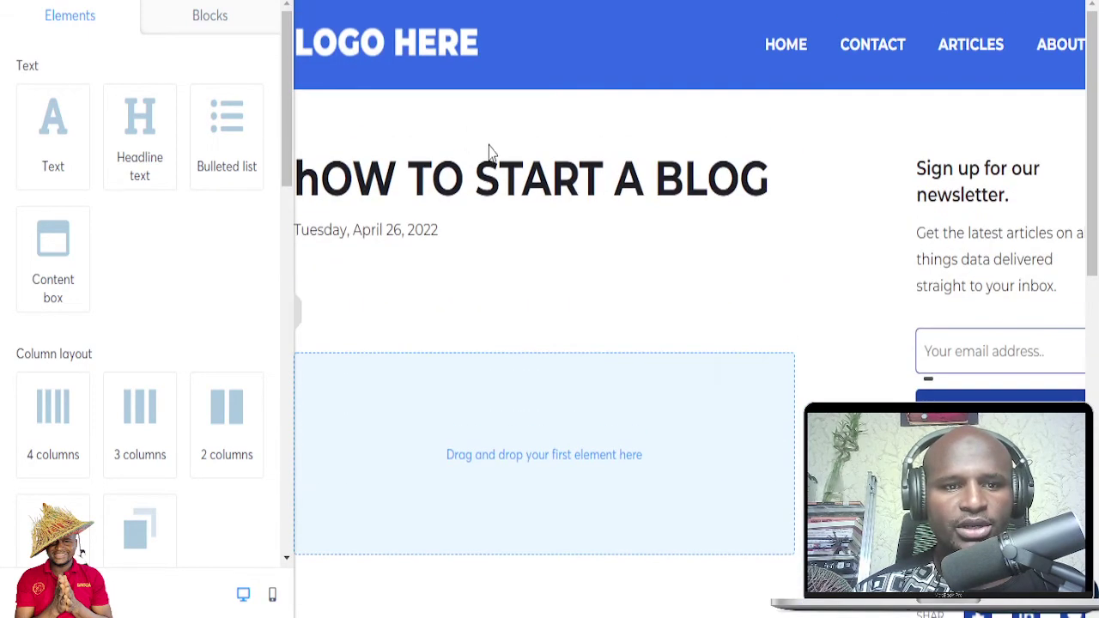
# Step: Hide the elements sidebar, view the post's page at full width, and close the editor to return to the post list
pyautogui.click(298, 315)
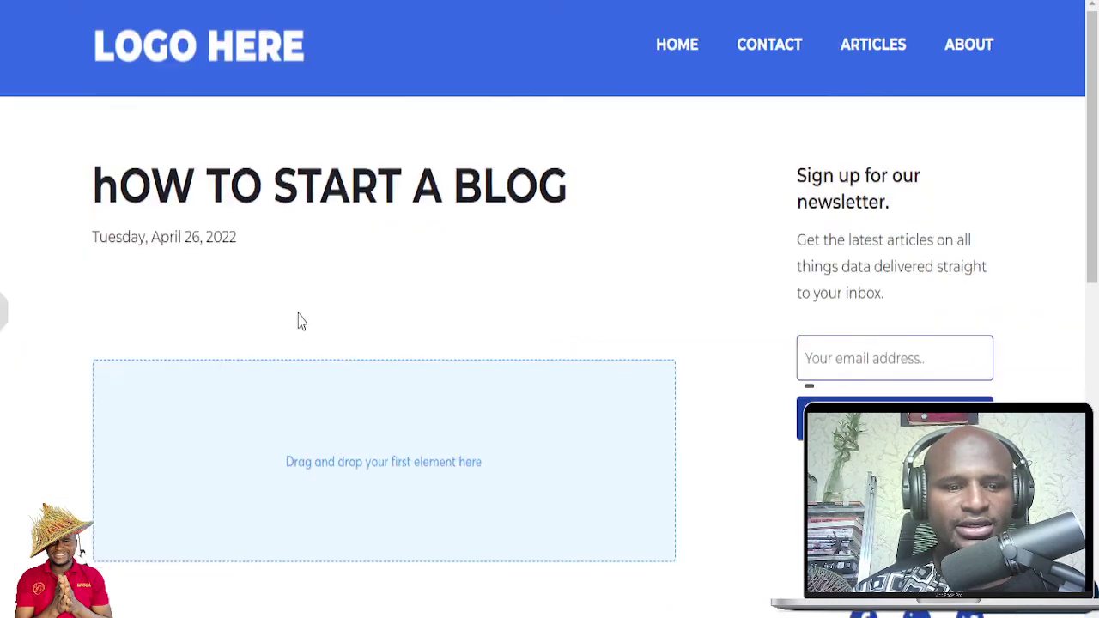
pyautogui.scroll(-3, 365, 296)
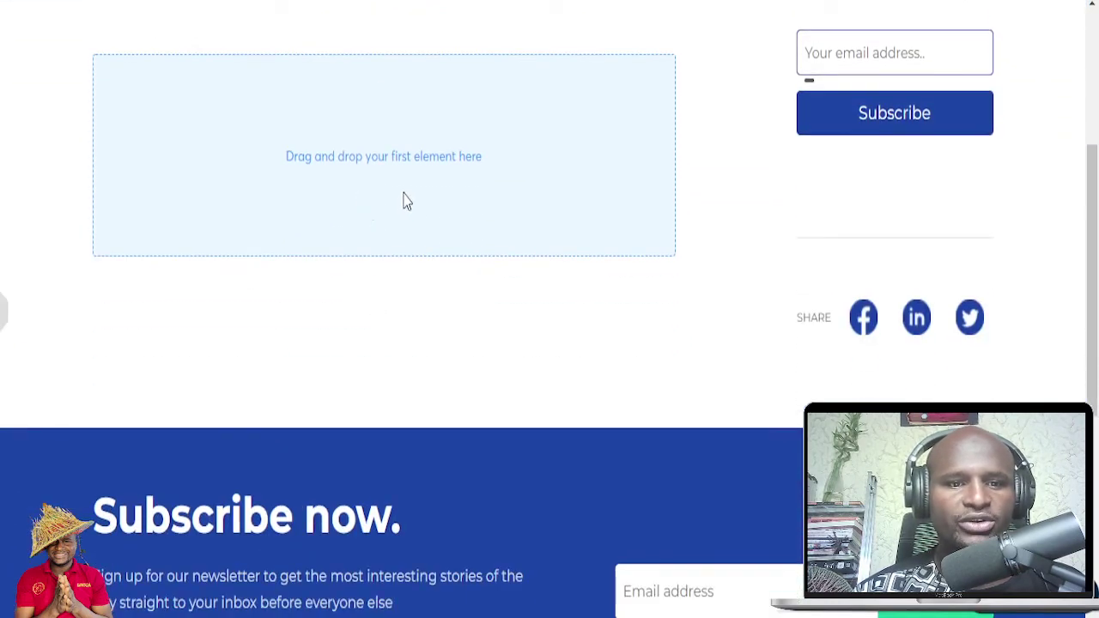
pyautogui.scroll(3, 444, 206)
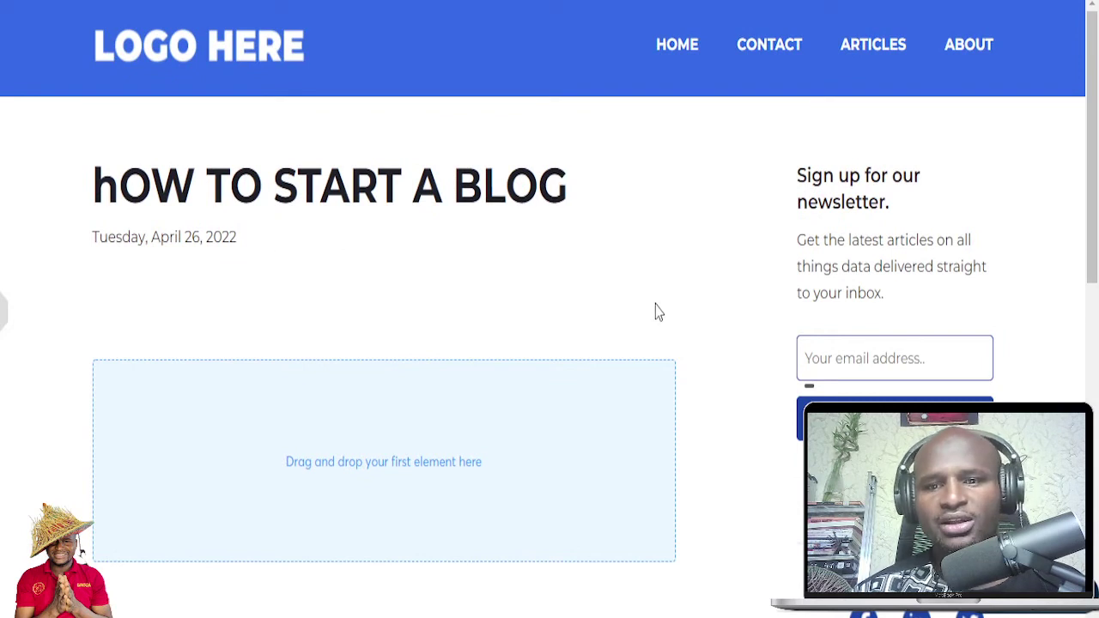
pyautogui.scroll(-1, 662, 306)
pyautogui.scroll(1, 661, 307)
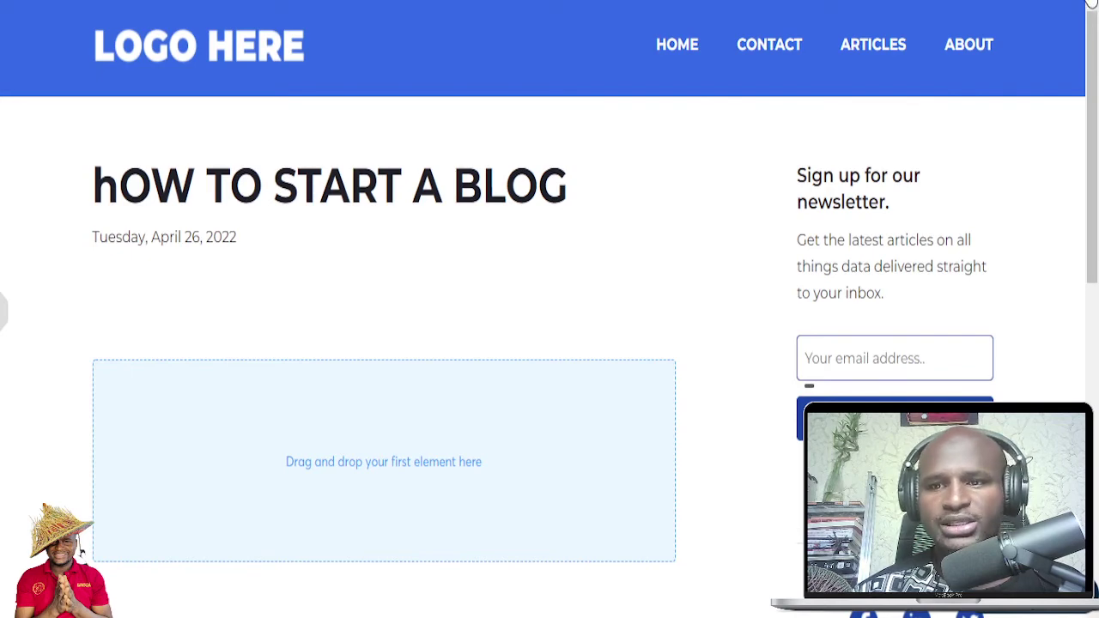
pyautogui.hotkey('ctrl', 'w')
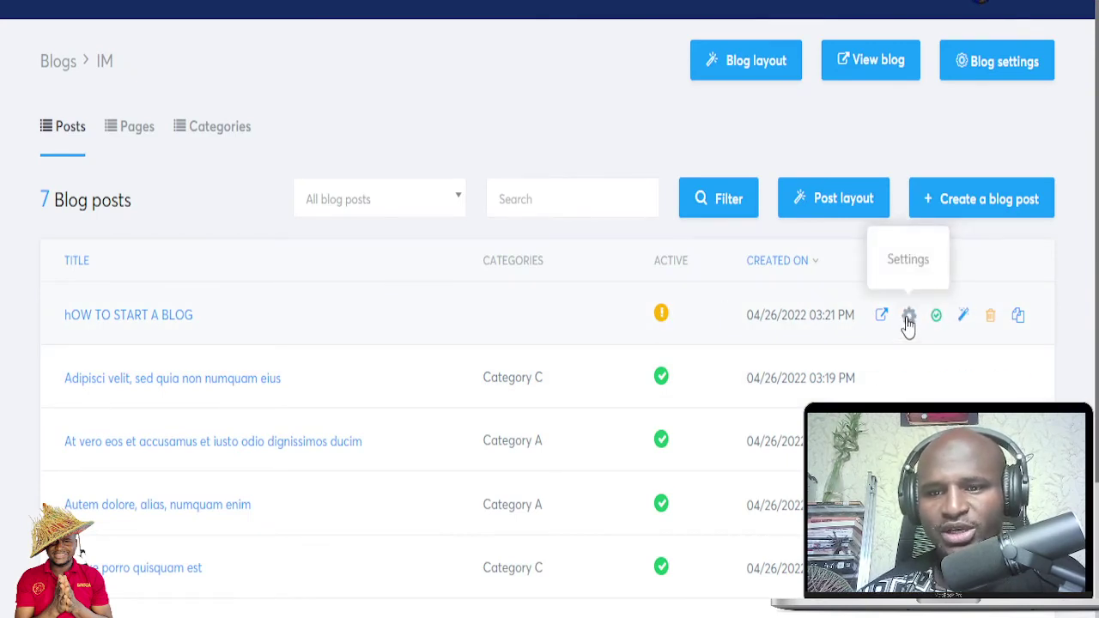
# Step: Reopen the "hOW TO START A BLOG" post for editing and try to place a content box above the "Subscribe now." section
pyautogui.click(965, 320)
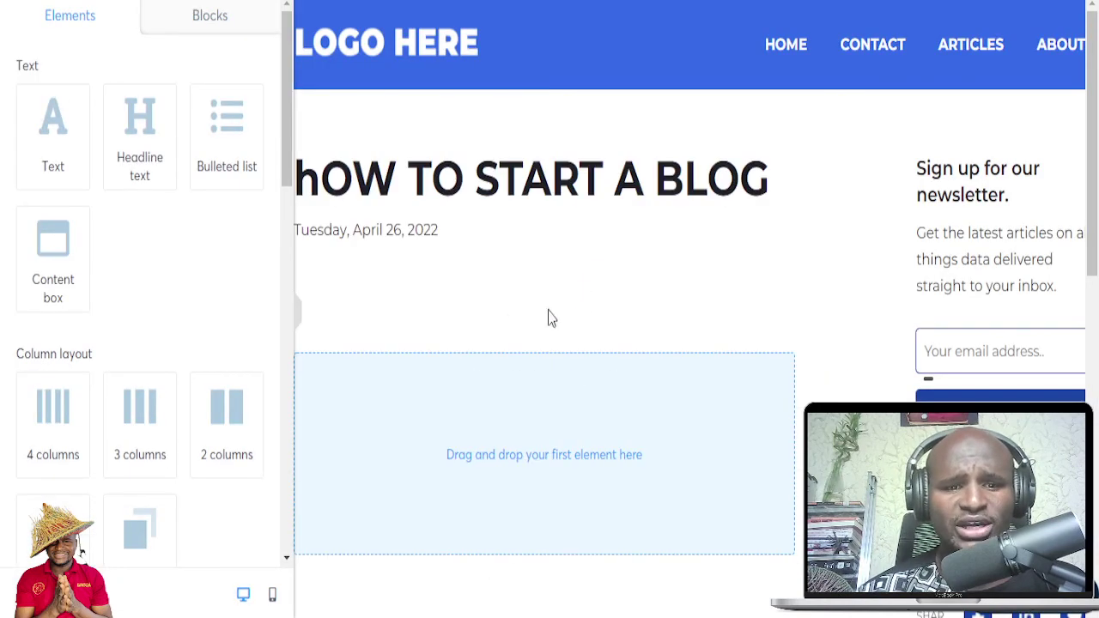
pyautogui.scroll(-7, 413, 455)
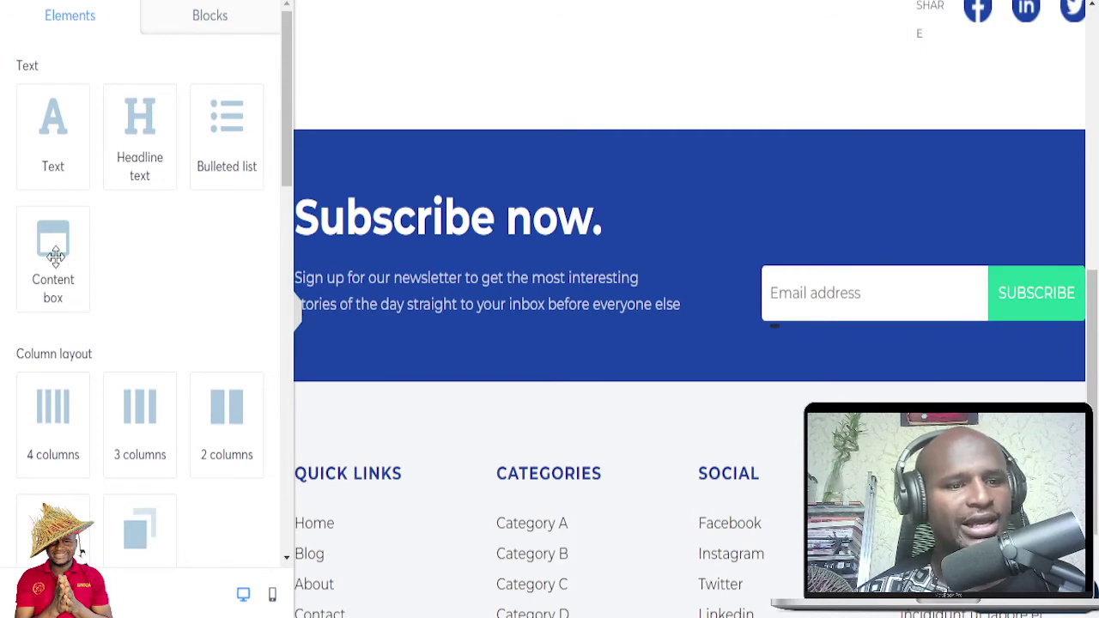
pyautogui.moveTo(55, 256); pyautogui.dragTo(518, 78)
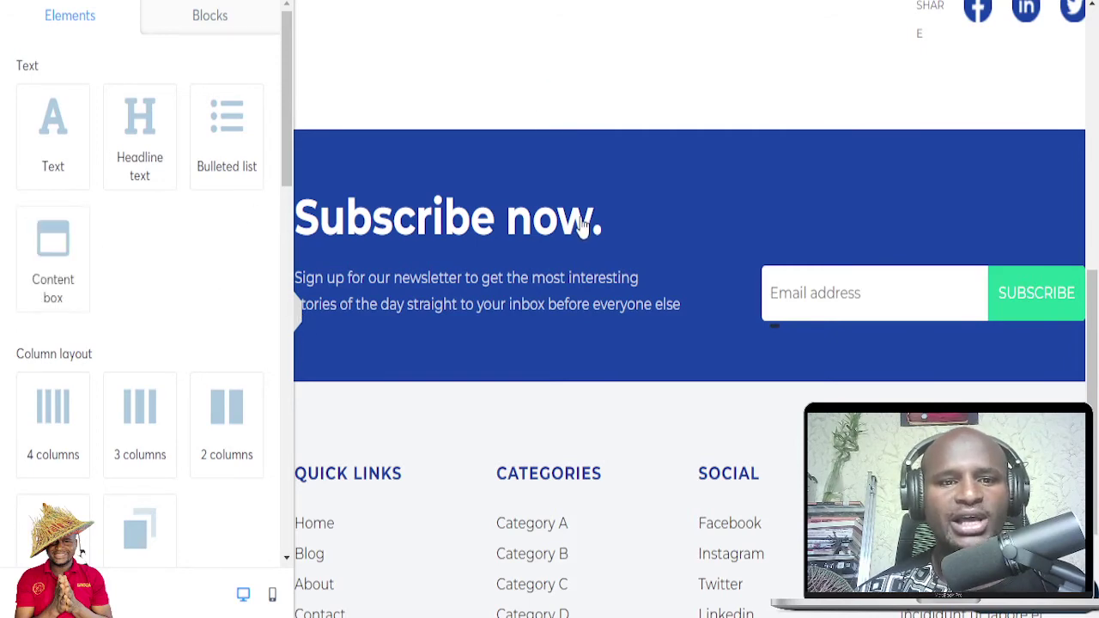
pyautogui.scroll(10, 576, 227)
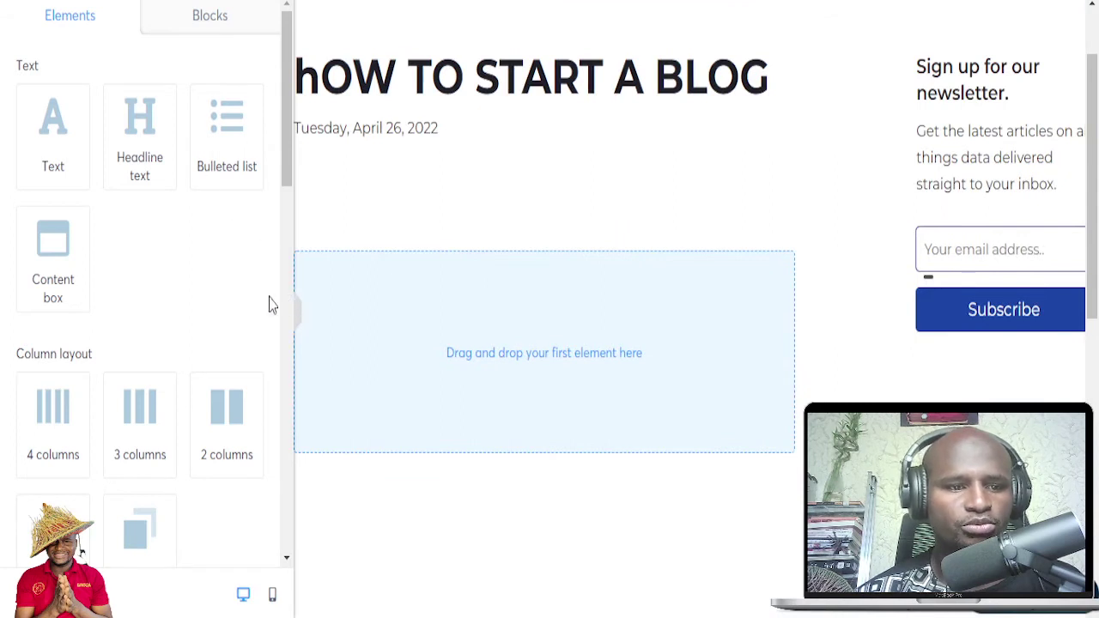
# Step: Add a content box to the empty body area of the "hOW TO START A BLOG" post and save the page on closing
pyautogui.moveTo(61, 264); pyautogui.dragTo(53, 112)
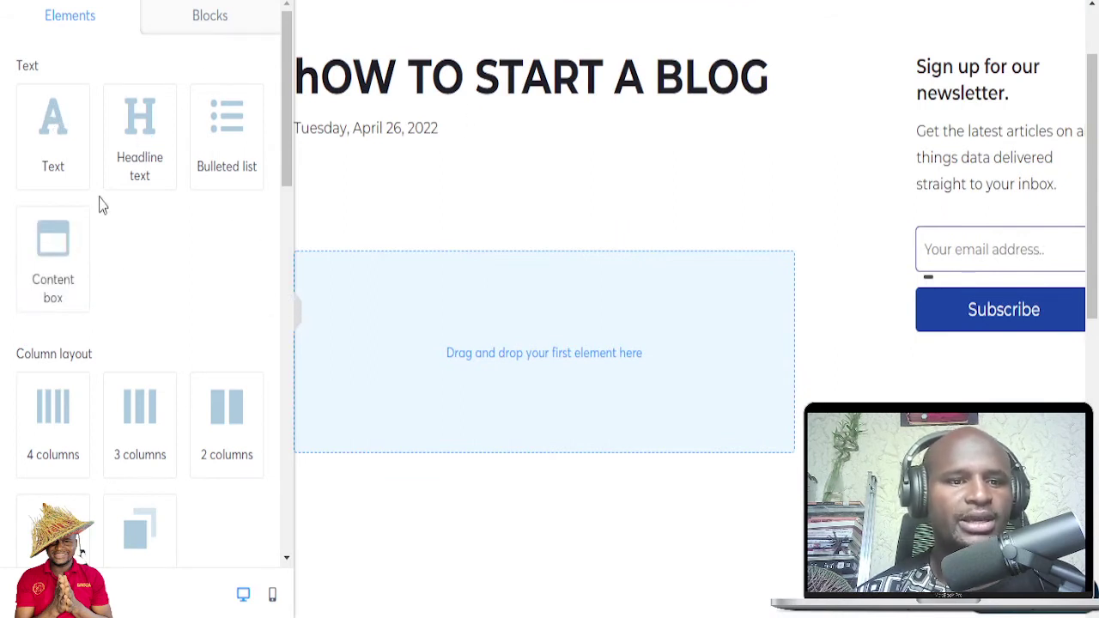
pyautogui.moveTo(53, 247); pyautogui.dragTo(474, 348)
pyautogui.scroll(1, 587, 312)
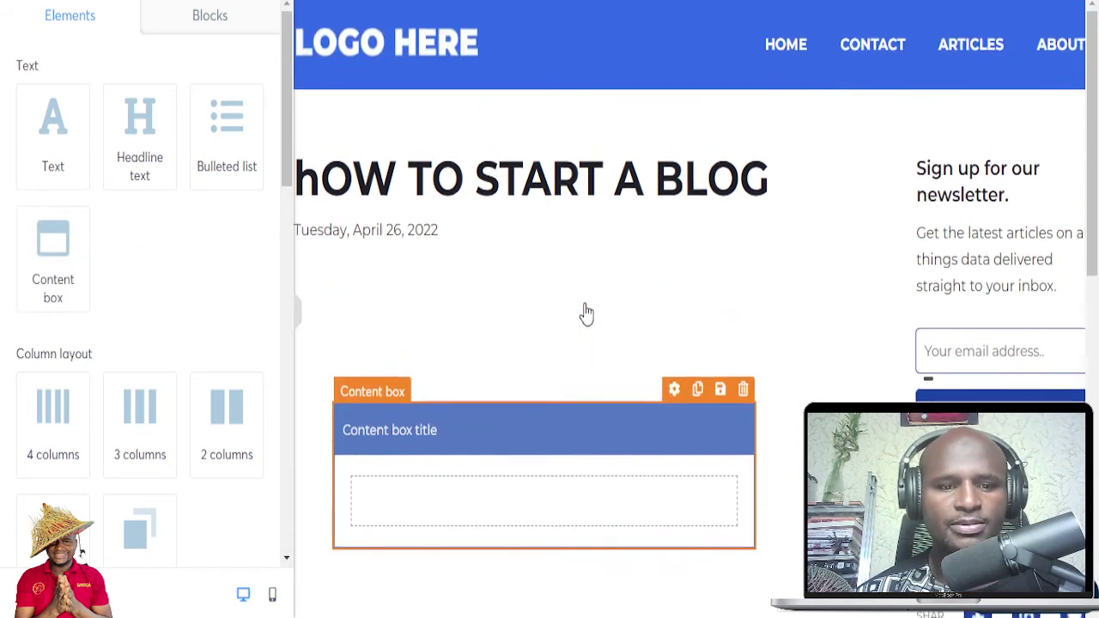
pyautogui.click(483, 505)
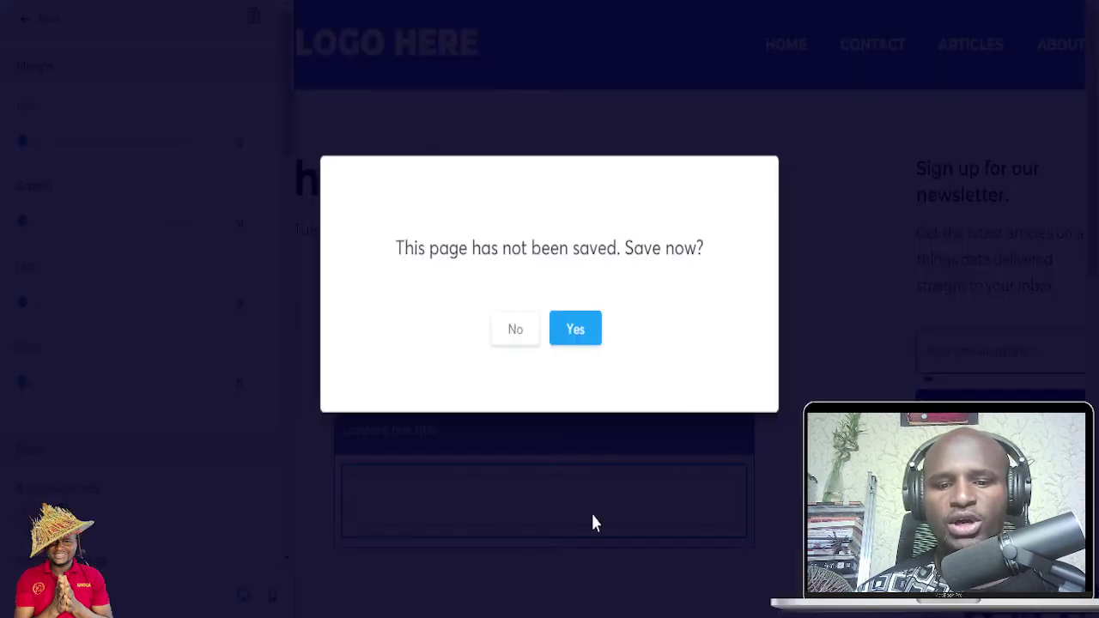
pyautogui.click(566, 338)
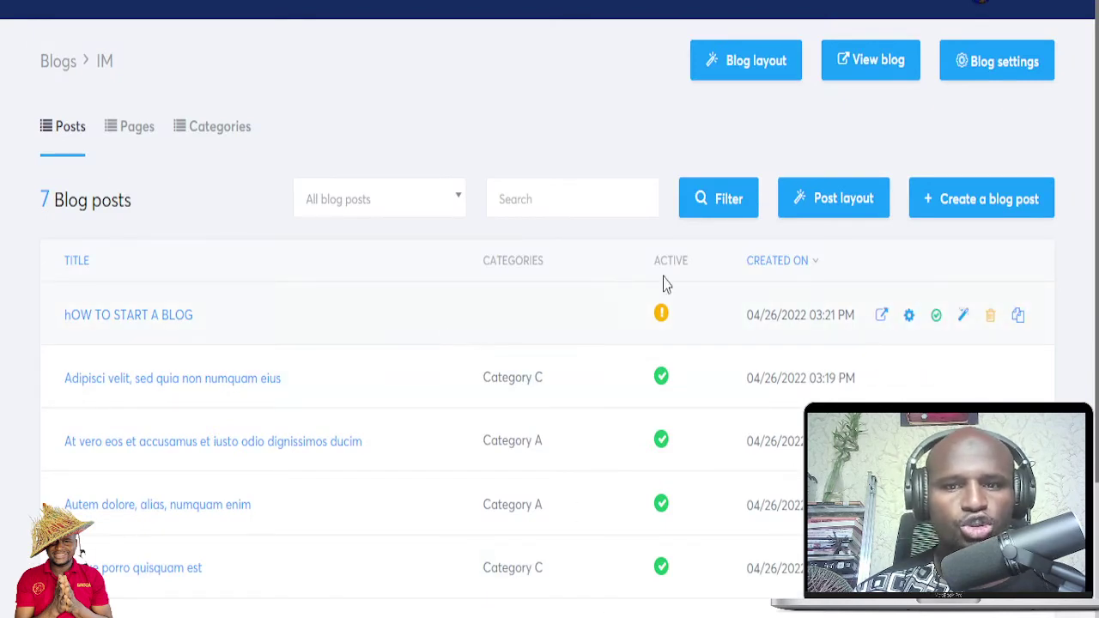
# Step: Open the account settings, view the ActiveCampaign integration options, and look at the available interface languages
pyautogui.click(917, 3)
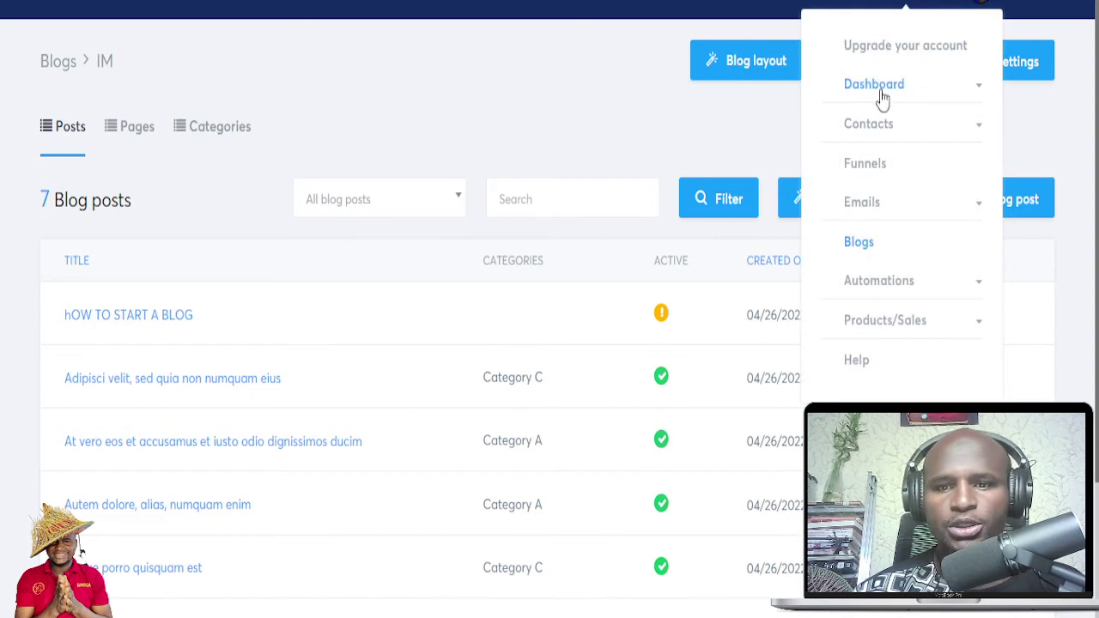
pyautogui.click(878, 291)
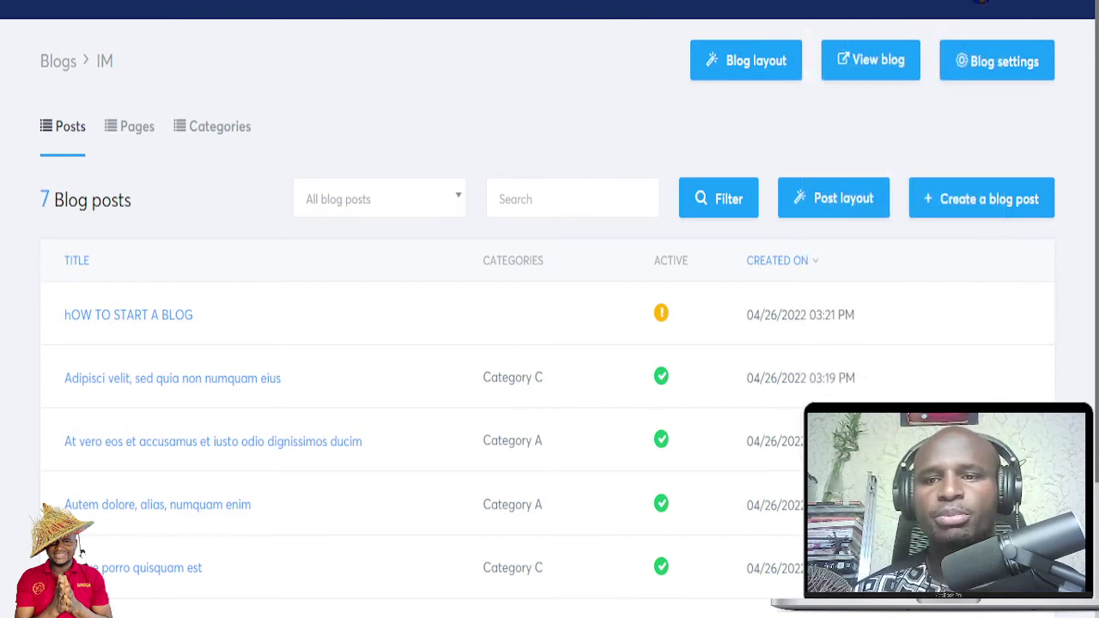
pyautogui.moveTo(993, 2)
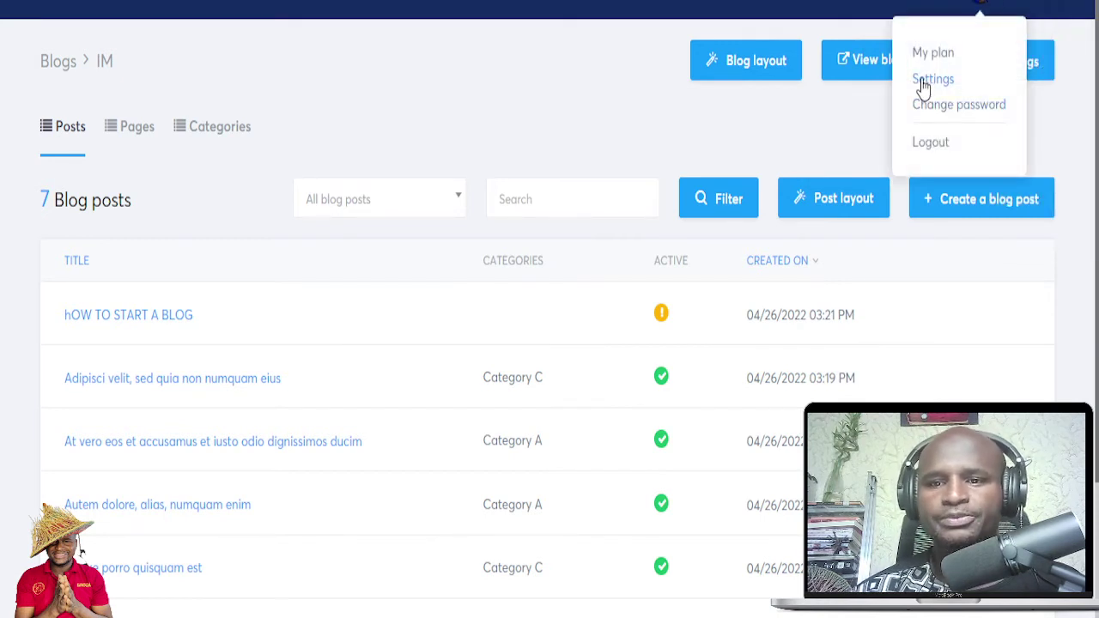
pyautogui.click(930, 79)
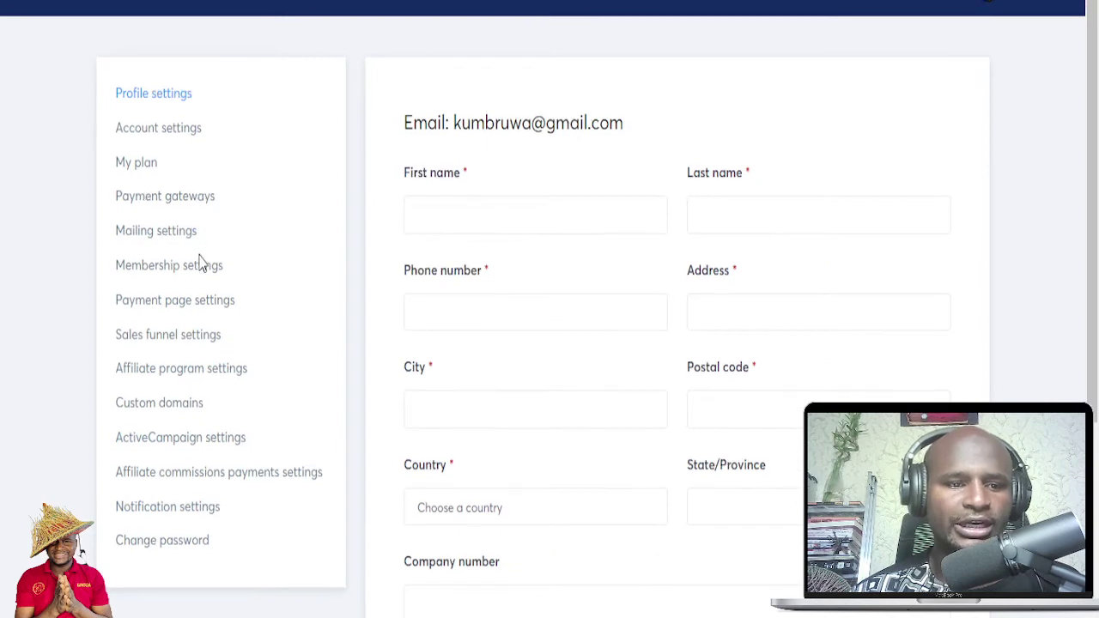
pyautogui.scroll(-1, 199, 265)
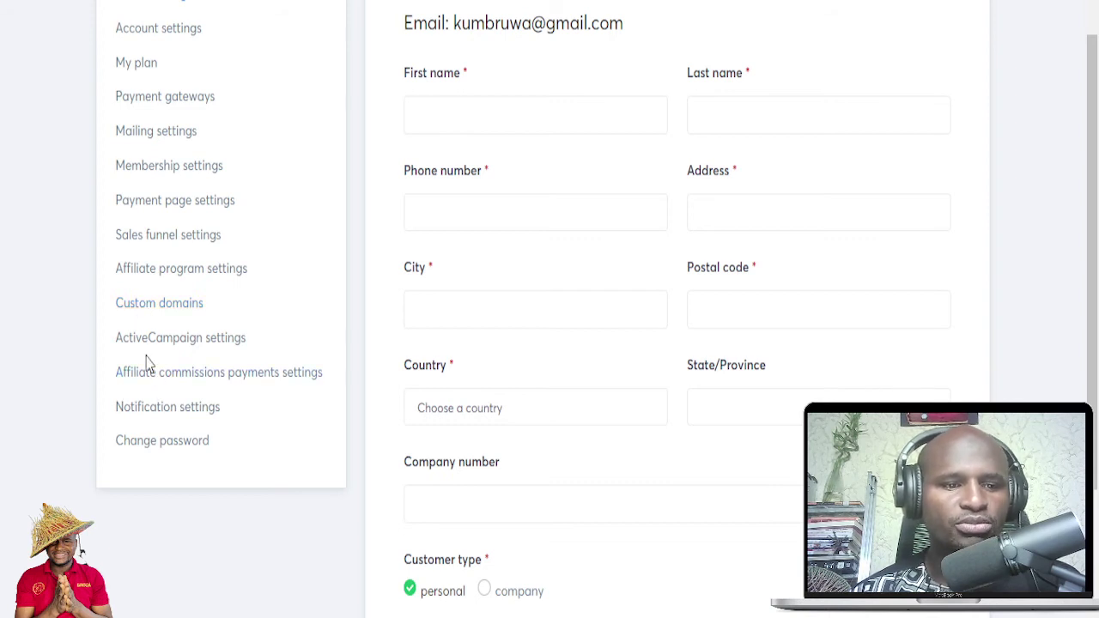
pyautogui.click(206, 348)
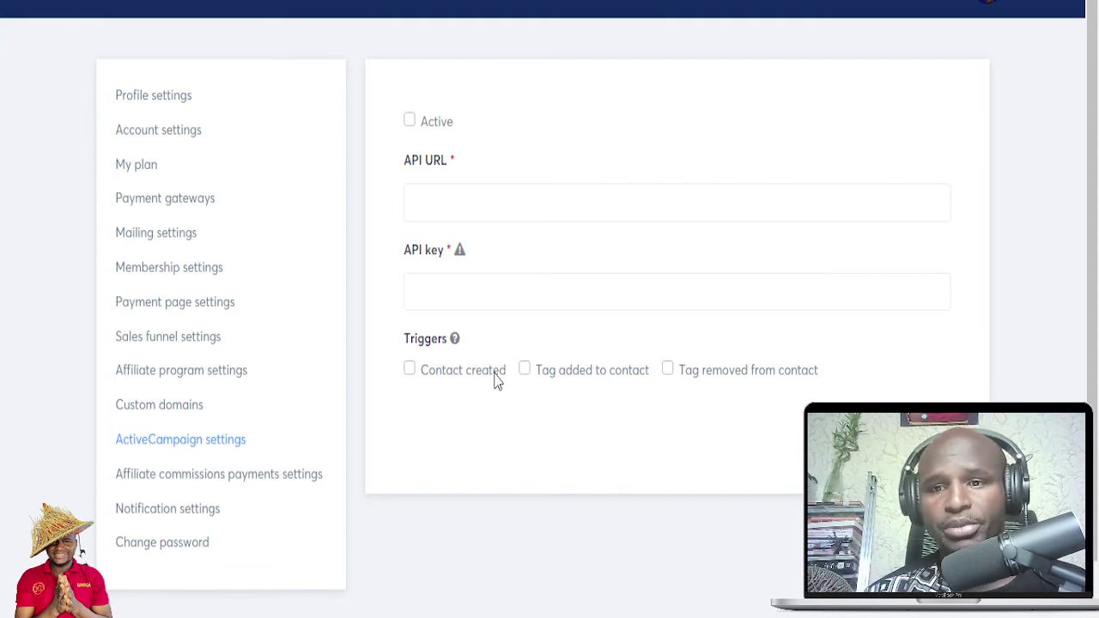
pyautogui.click(1052, 2)
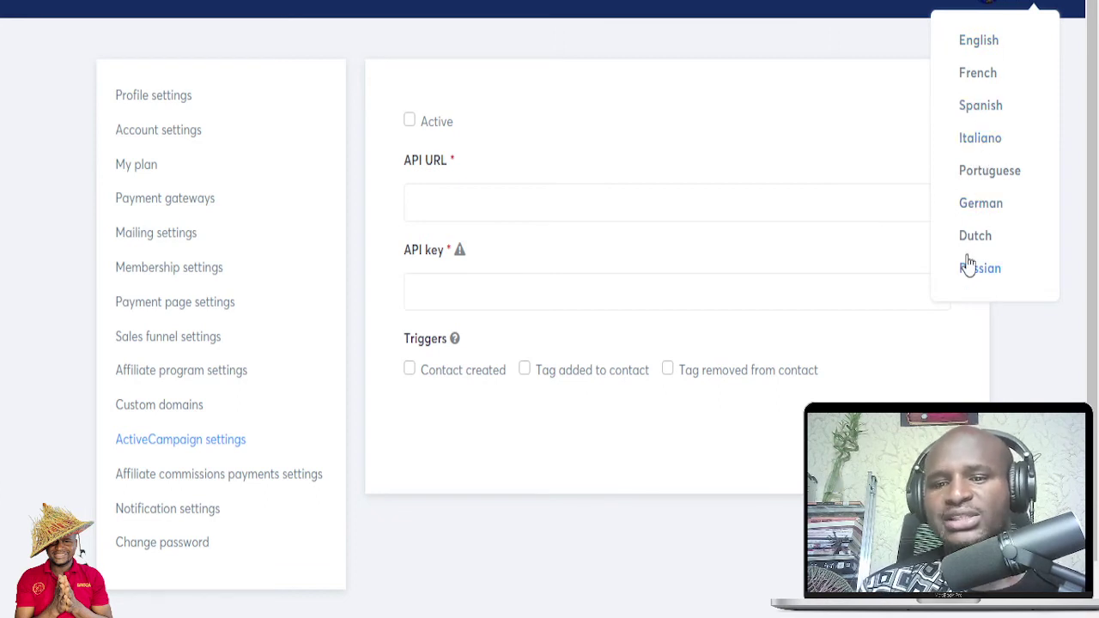
pyautogui.click(953, 7)
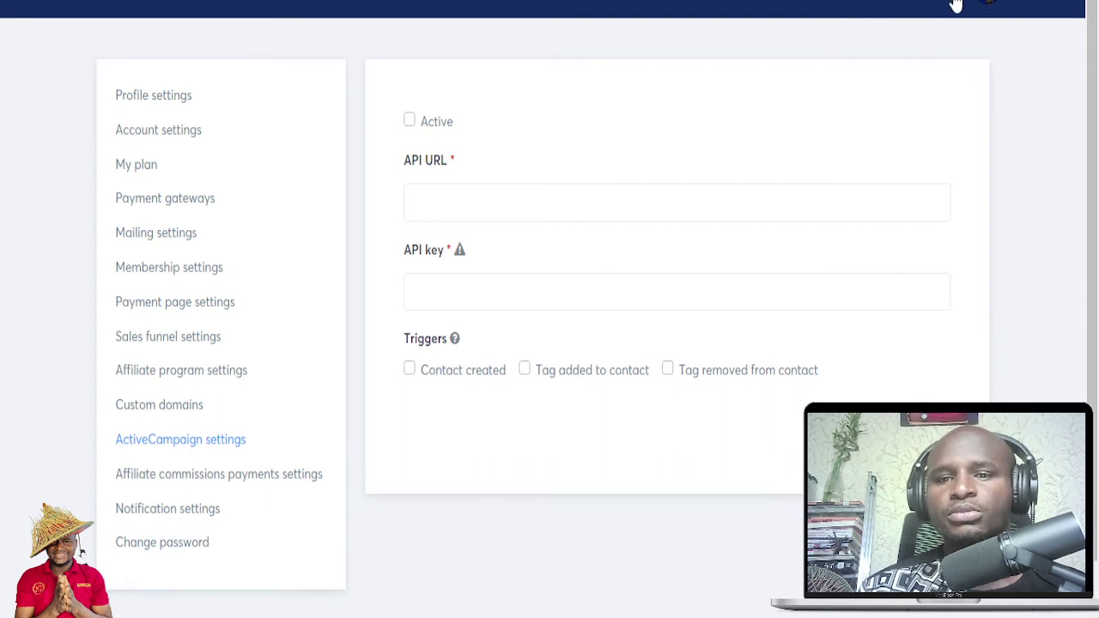
# Step: Start a new course from the Courses list with the name "Public Speaking course" and the description "J/NEKJEHWFIJENF"
pyautogui.click(956, 5)
pyautogui.click(903, 364)
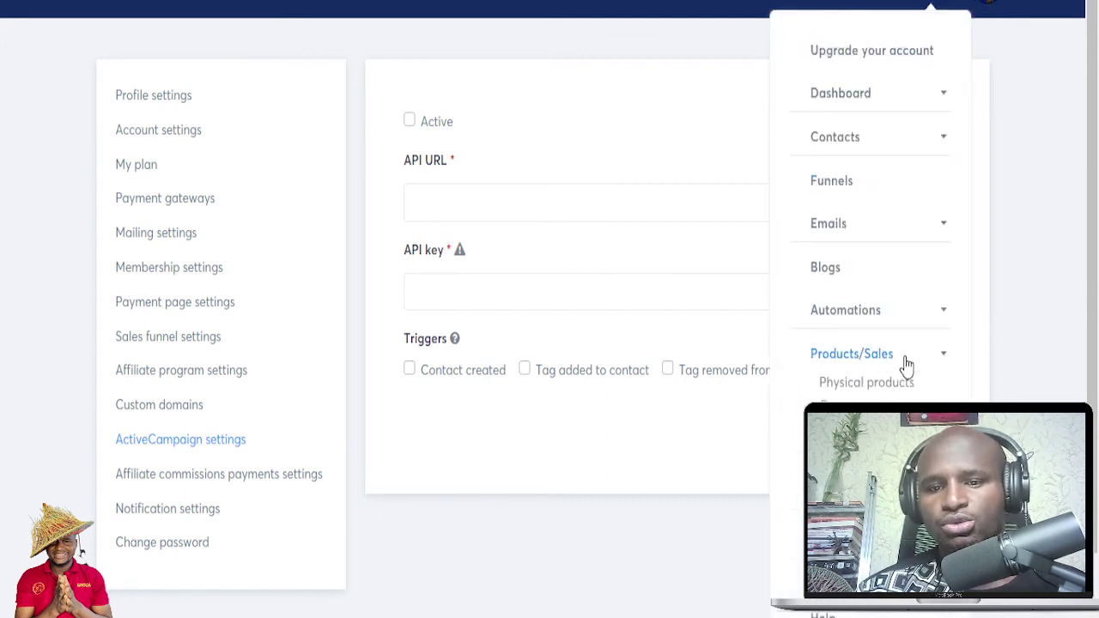
pyautogui.scroll(-1, 906, 364)
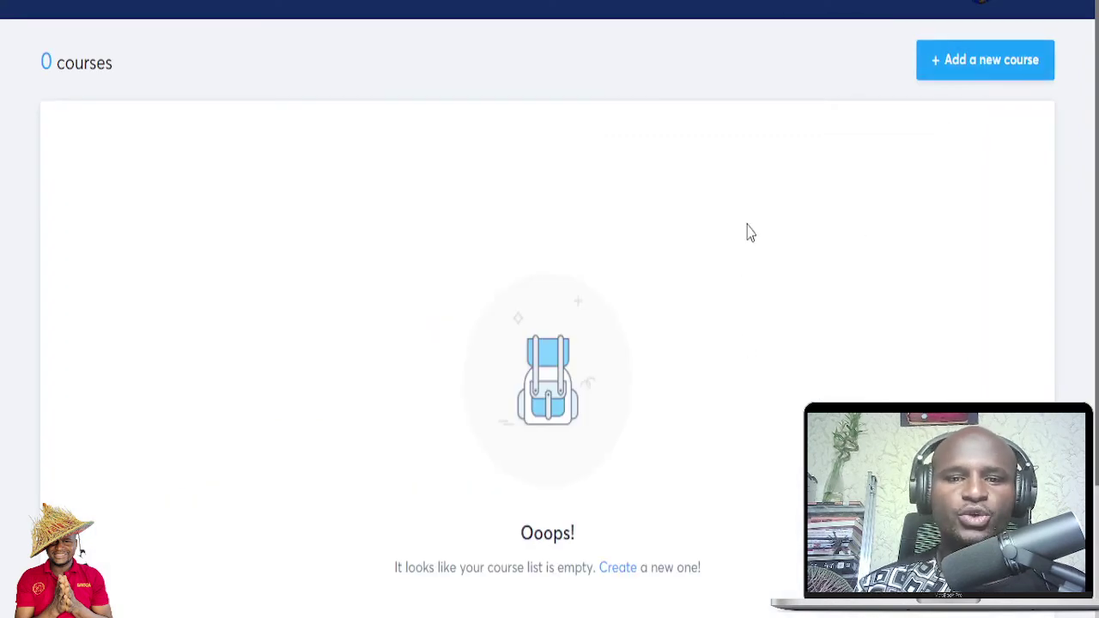
pyautogui.click(968, 61)
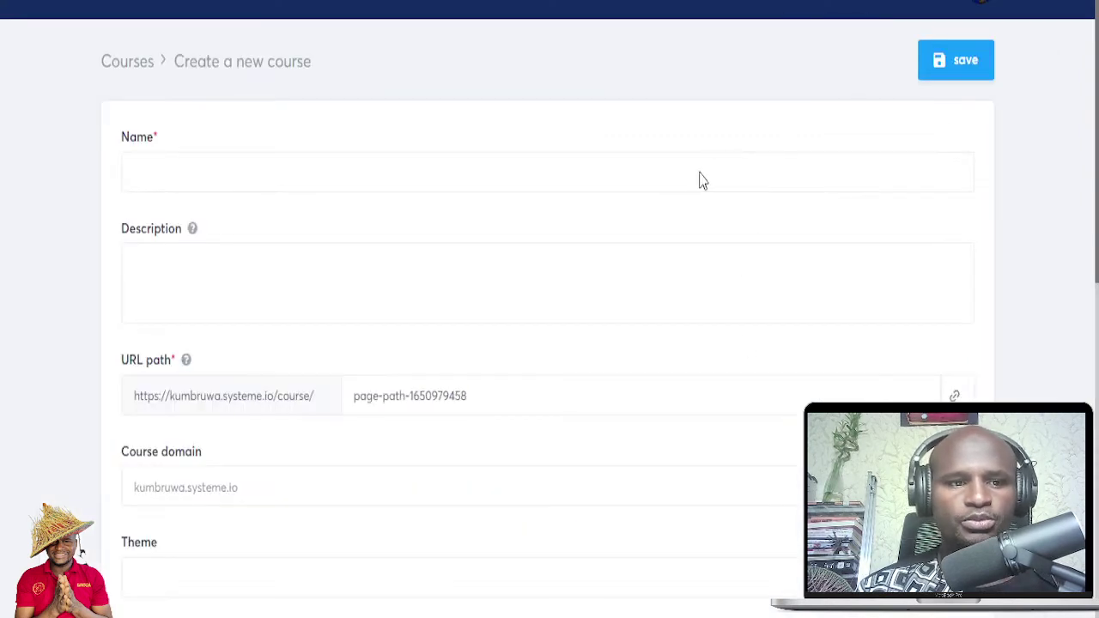
pyautogui.click(397, 180)
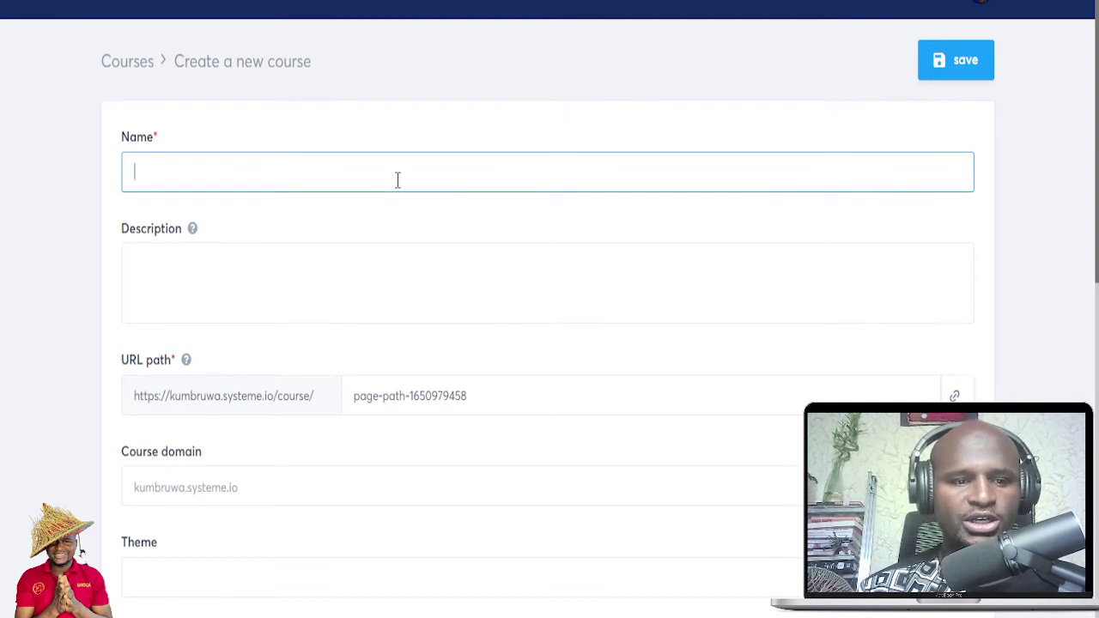
pyautogui.write('Public Speaking course')
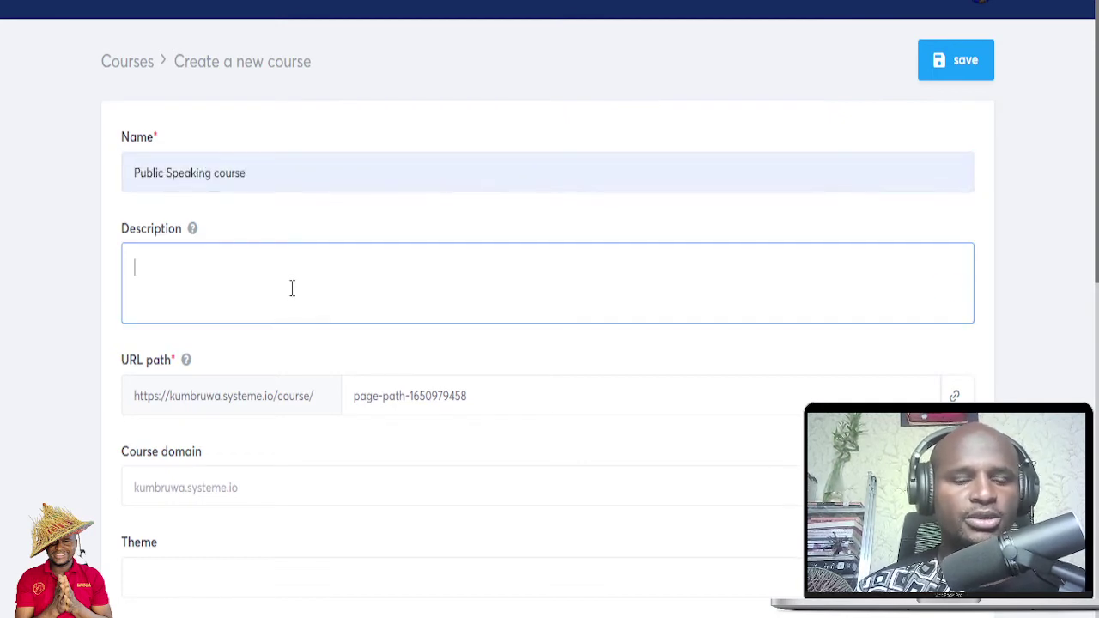
pyautogui.click(292, 290)
pyautogui.write('J/NEKJEHWFIJENF')
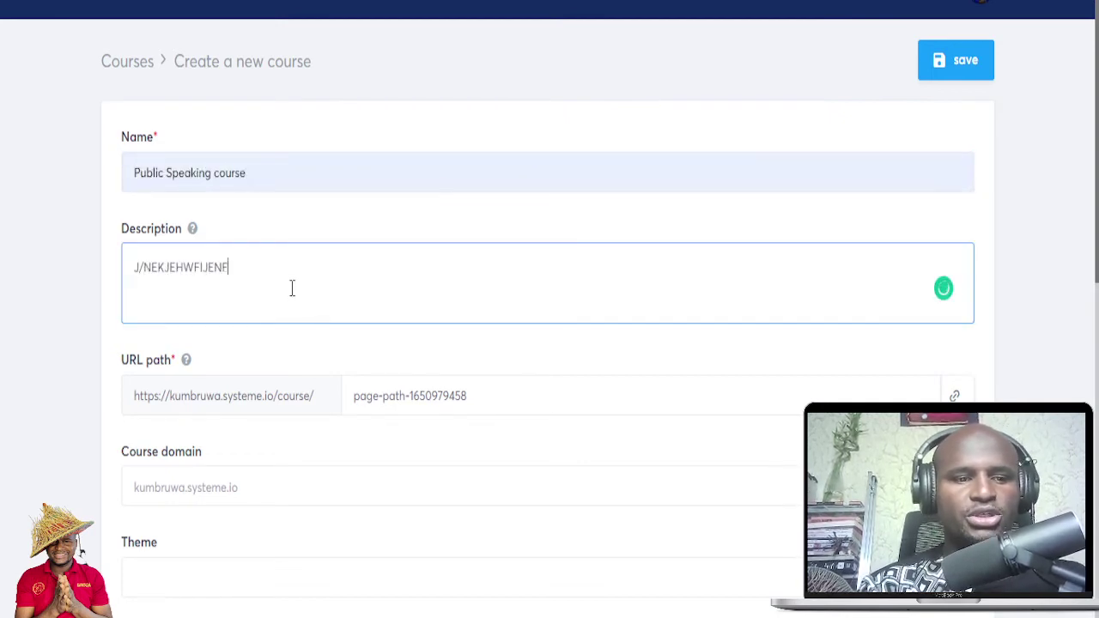
# Step: Set the course theme to Green, fill in the instructor's name, and save the new course
pyautogui.scroll(-4, 372, 365)
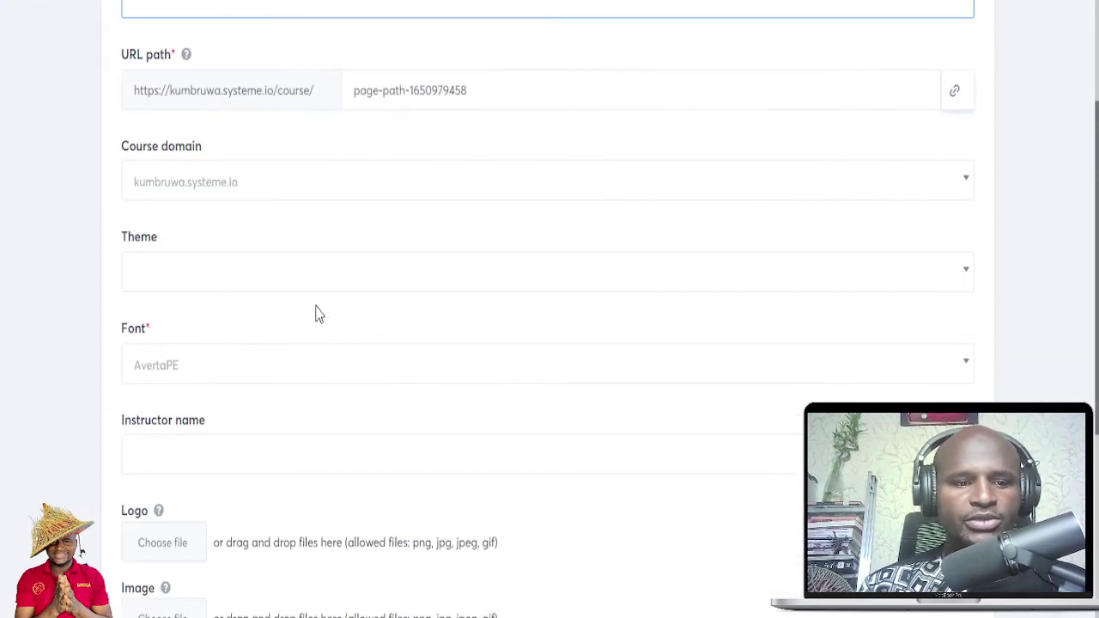
pyautogui.click(306, 279)
pyautogui.click(277, 416)
pyautogui.scroll(-3, 387, 392)
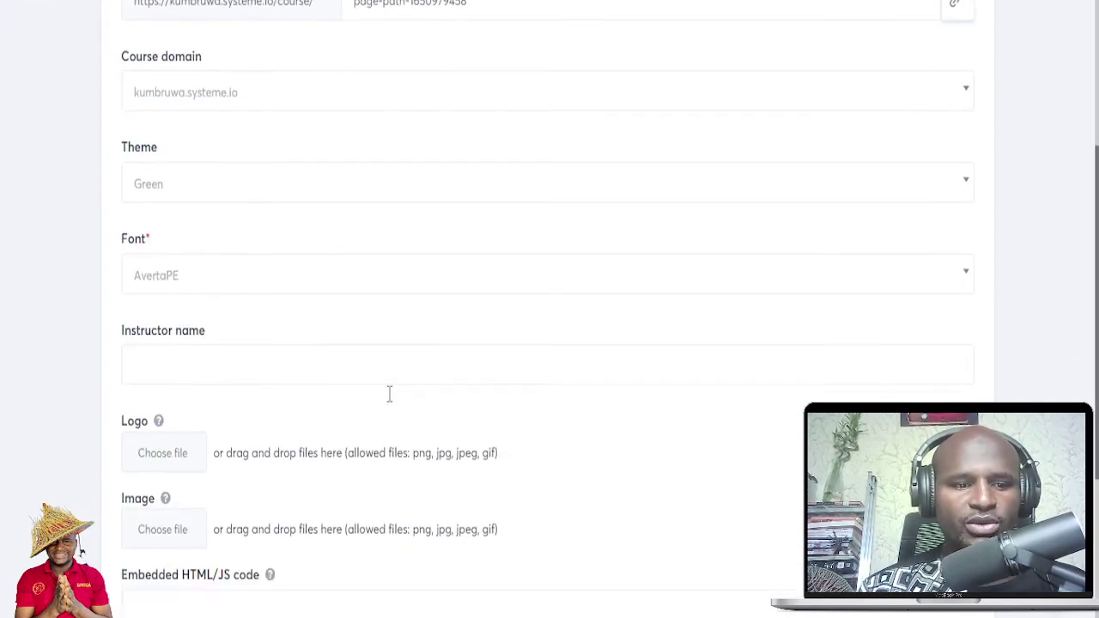
pyautogui.click(361, 251)
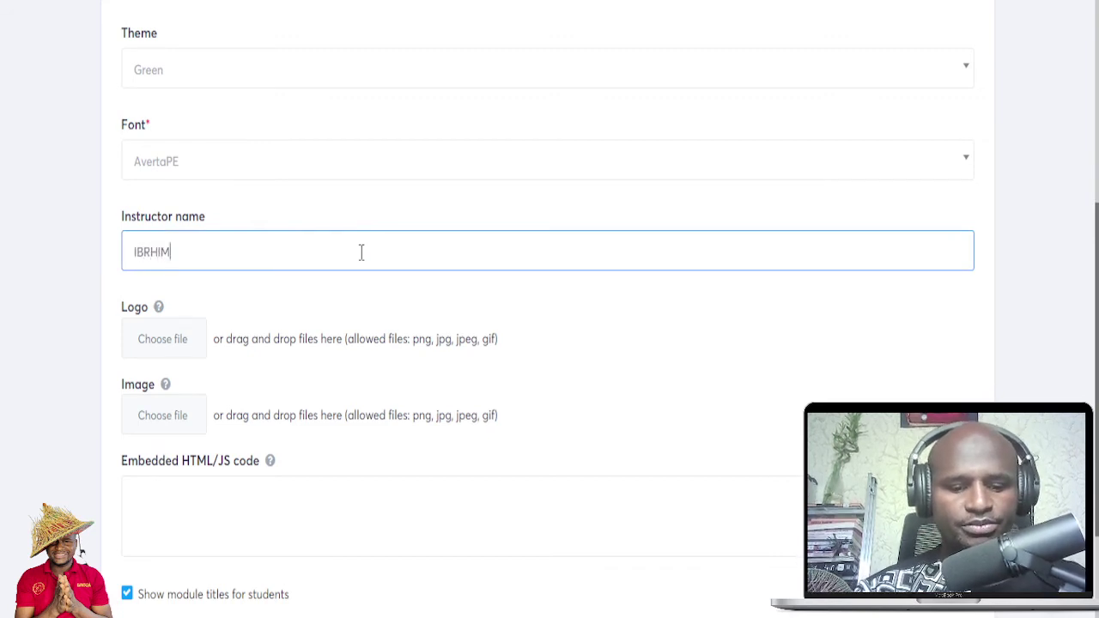
pyautogui.scroll(7, 790, 266)
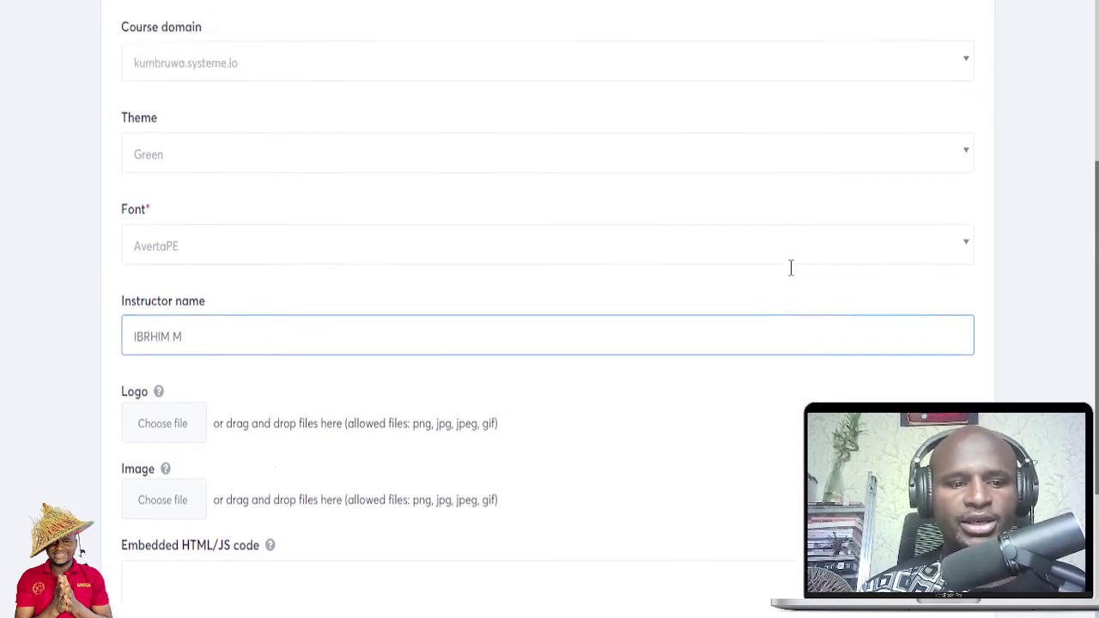
pyautogui.click(956, 62)
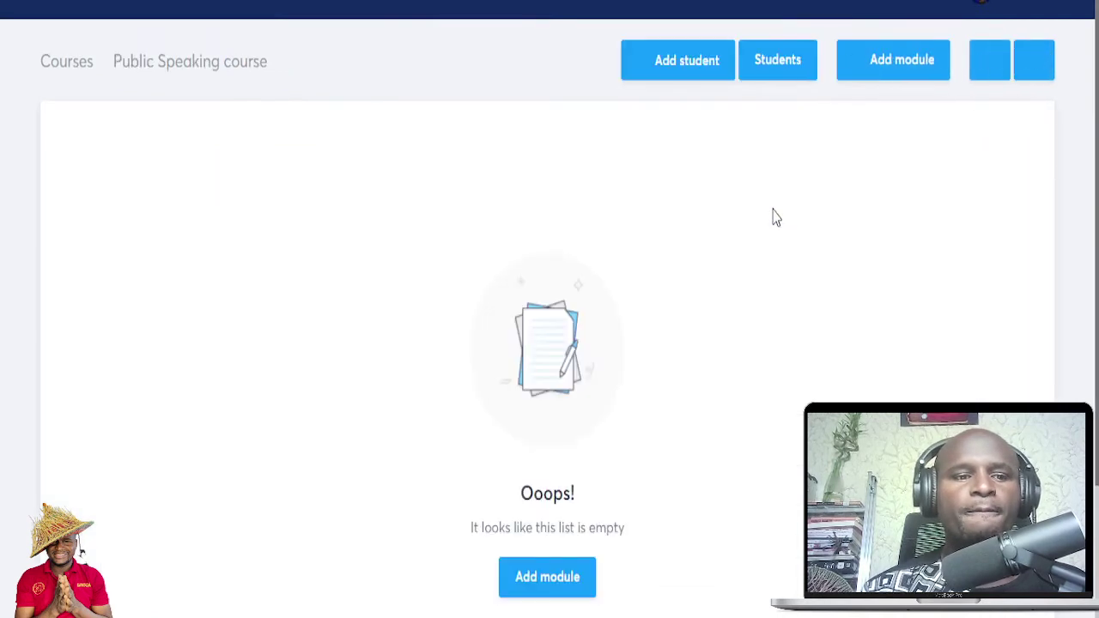
# Step: Add a module named "mODULE 1" to the Public Speaking course
pyautogui.scroll(-2, 687, 327)
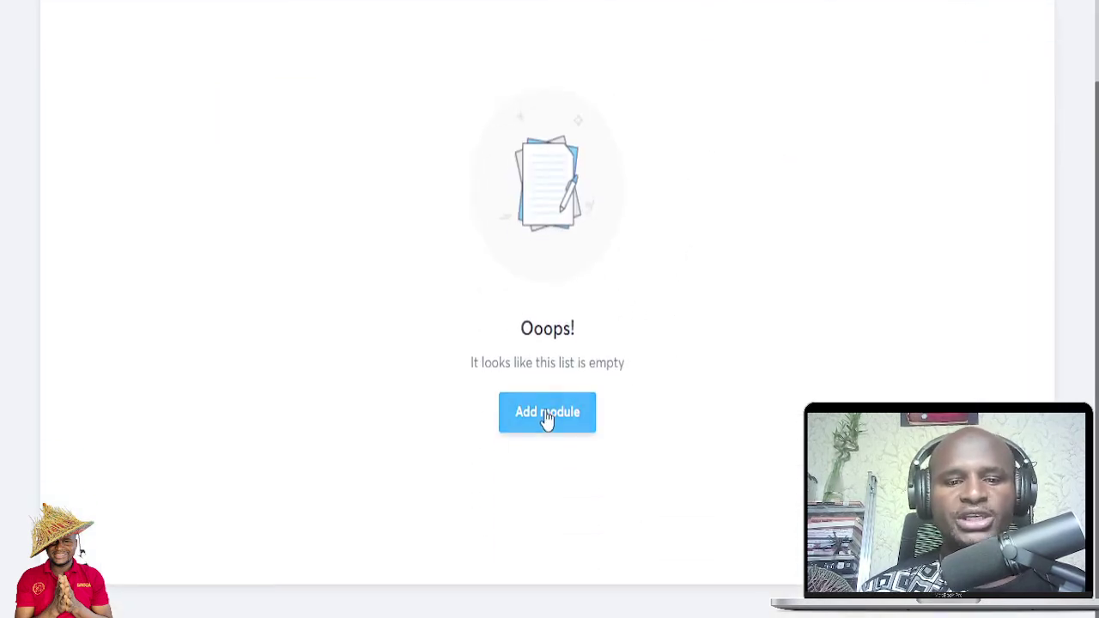
pyautogui.click(546, 416)
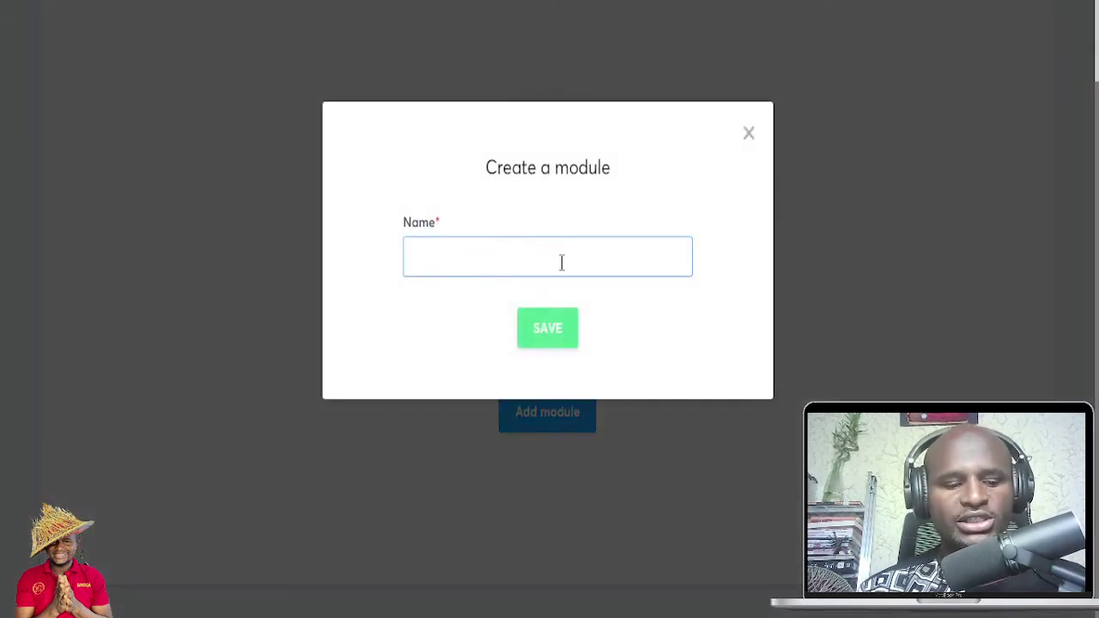
pyautogui.write('m')
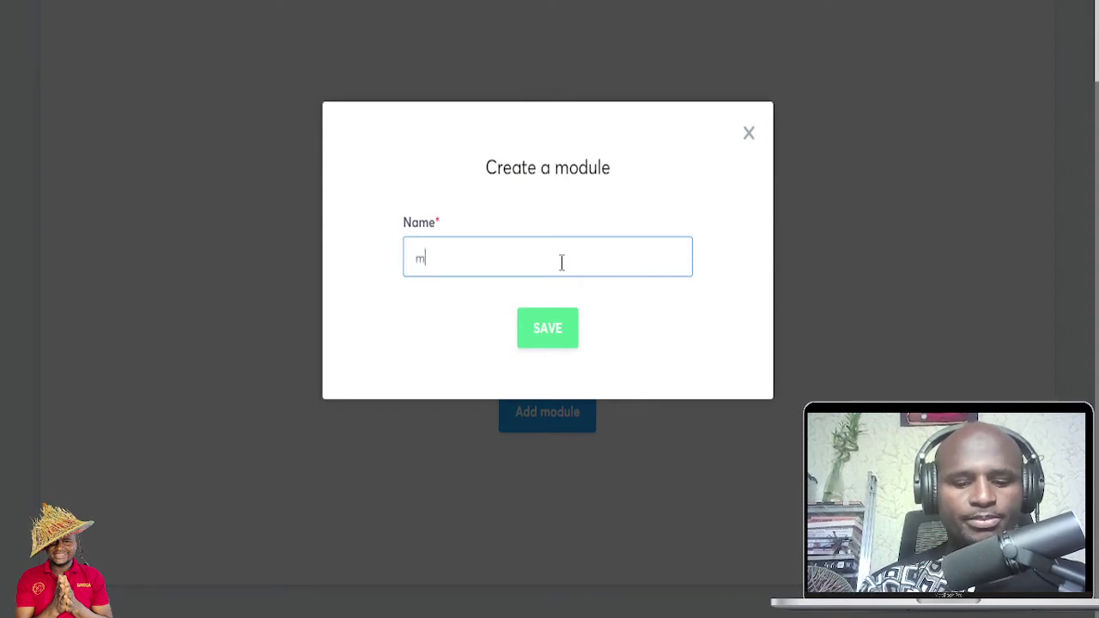
pyautogui.write('ODULE 1')
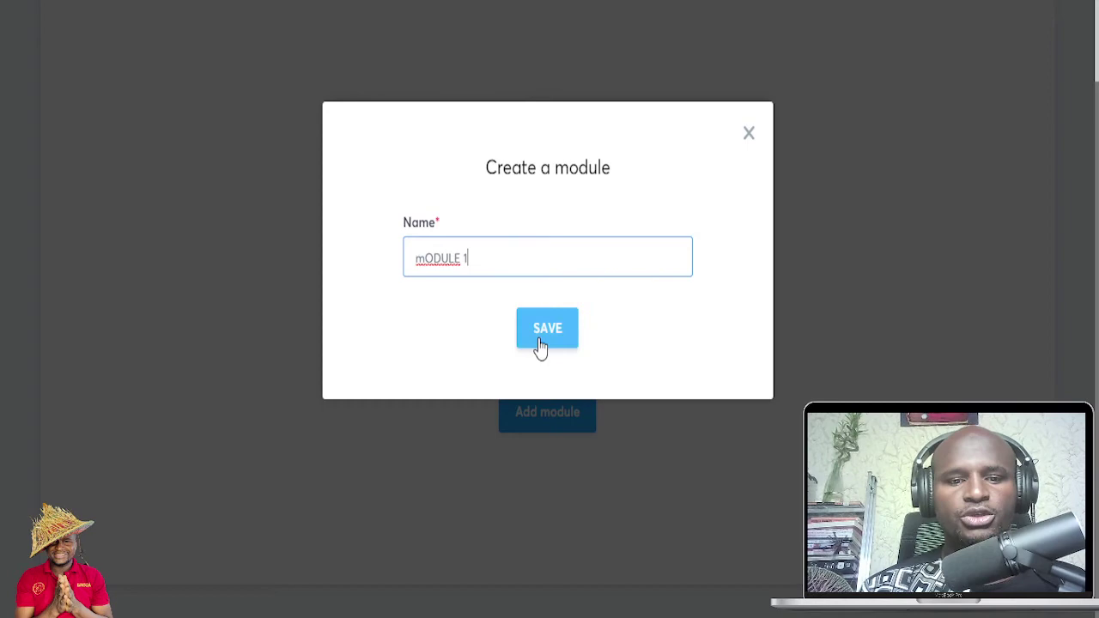
pyautogui.click(540, 344)
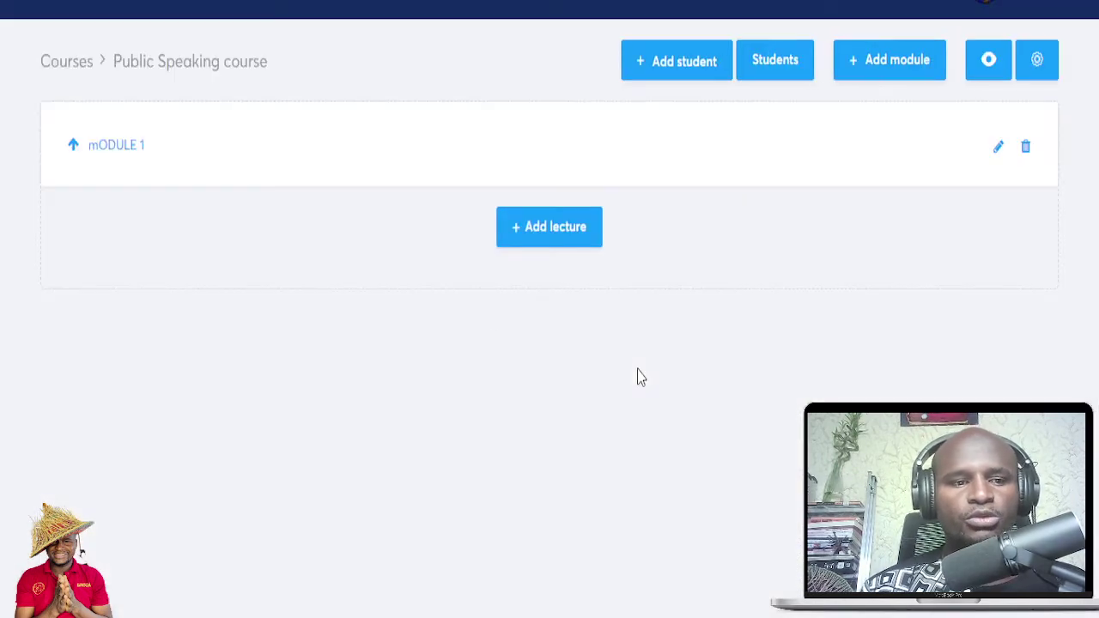
# Step: Create a lecture named "KL" in mODULE 1 using the video page template, keeping a delay of 0
pyautogui.click(558, 237)
pyautogui.scroll(-2, 557, 385)
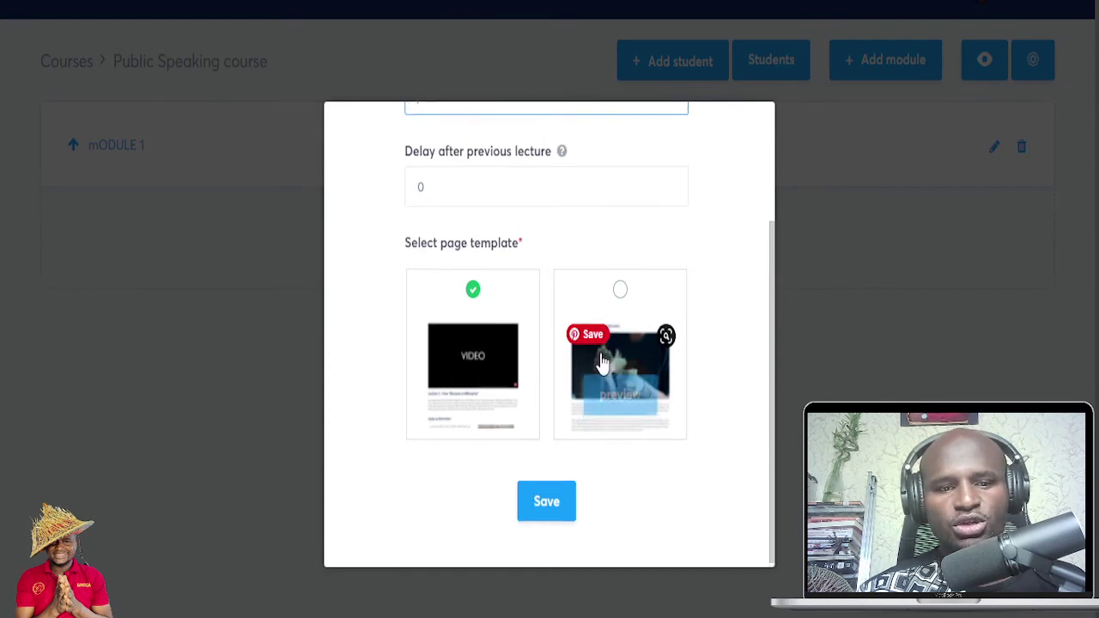
pyautogui.scroll(2, 618, 364)
pyautogui.scroll(1, 584, 395)
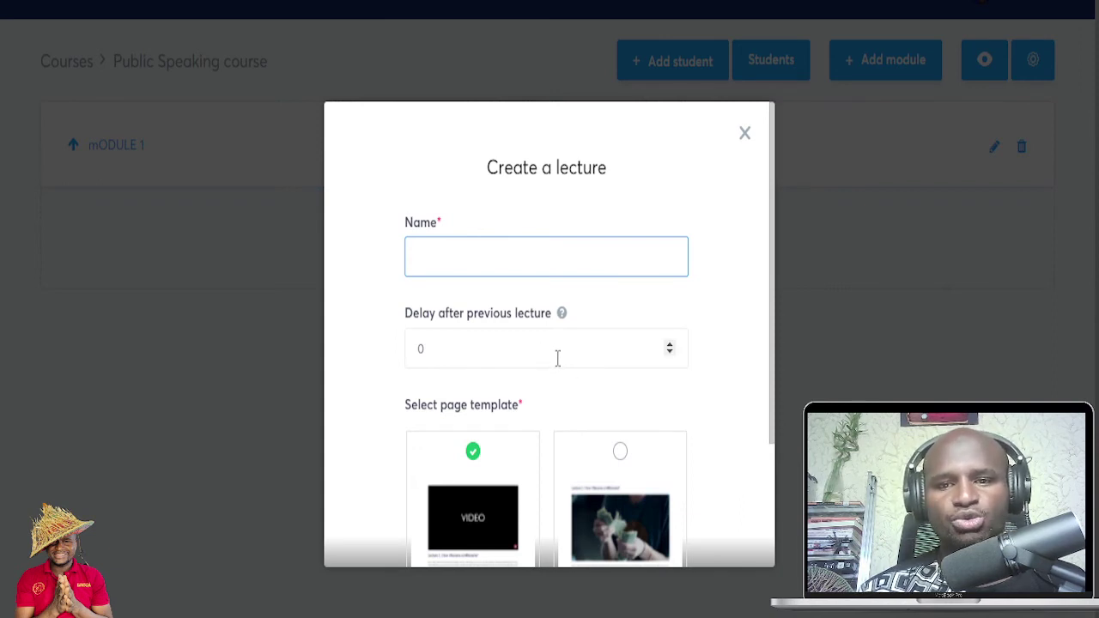
pyautogui.scroll(-2, 632, 395)
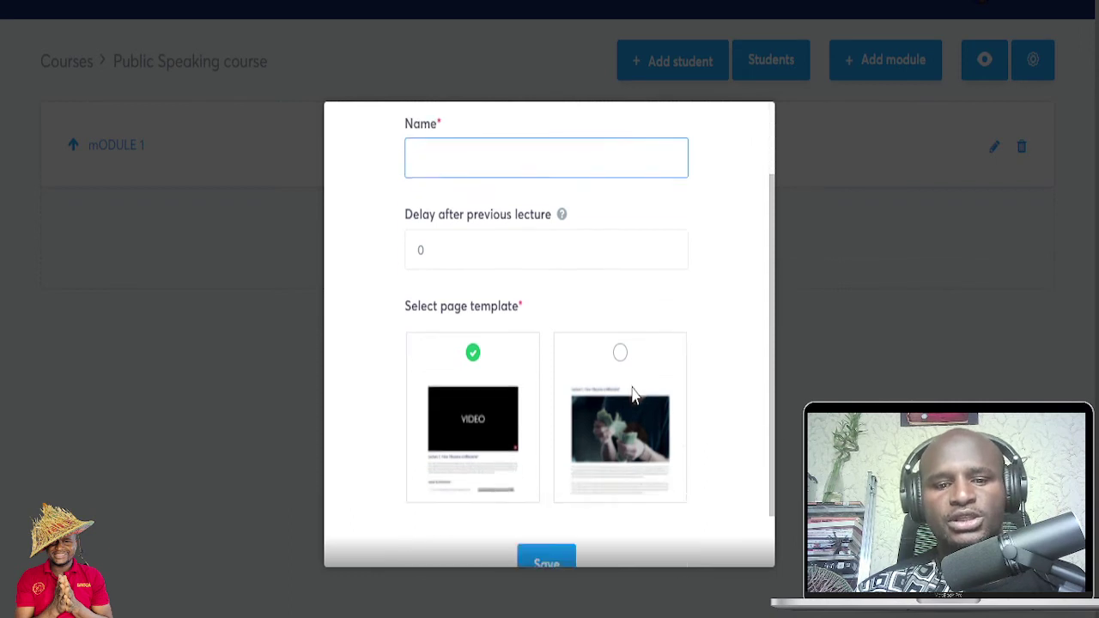
pyautogui.scroll(-1, 632, 395)
pyautogui.click(554, 501)
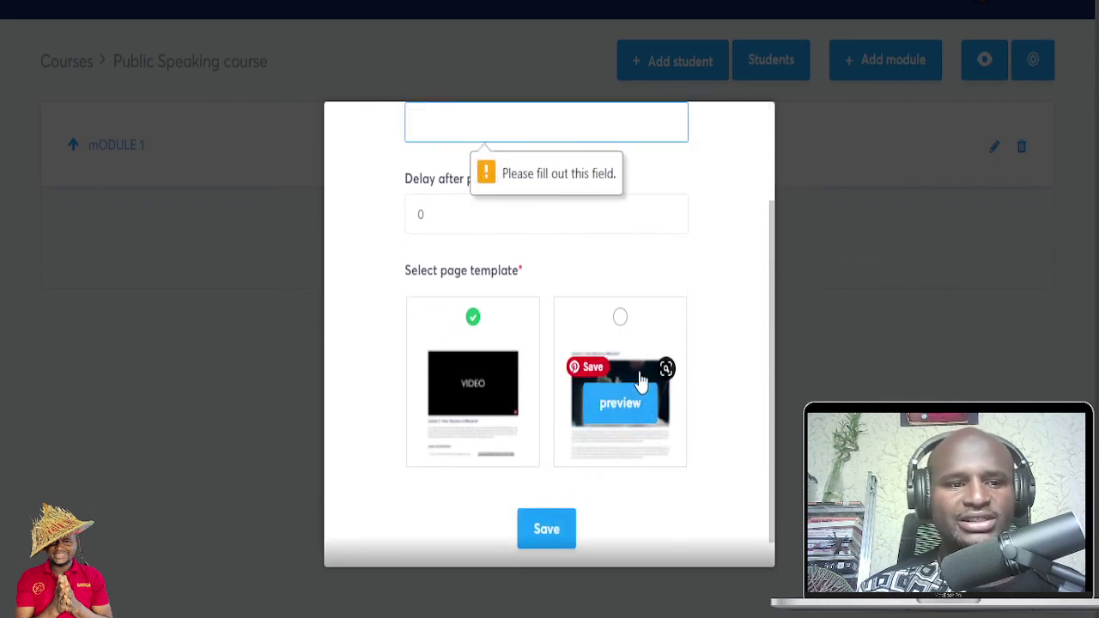
pyautogui.scroll(3, 622, 292)
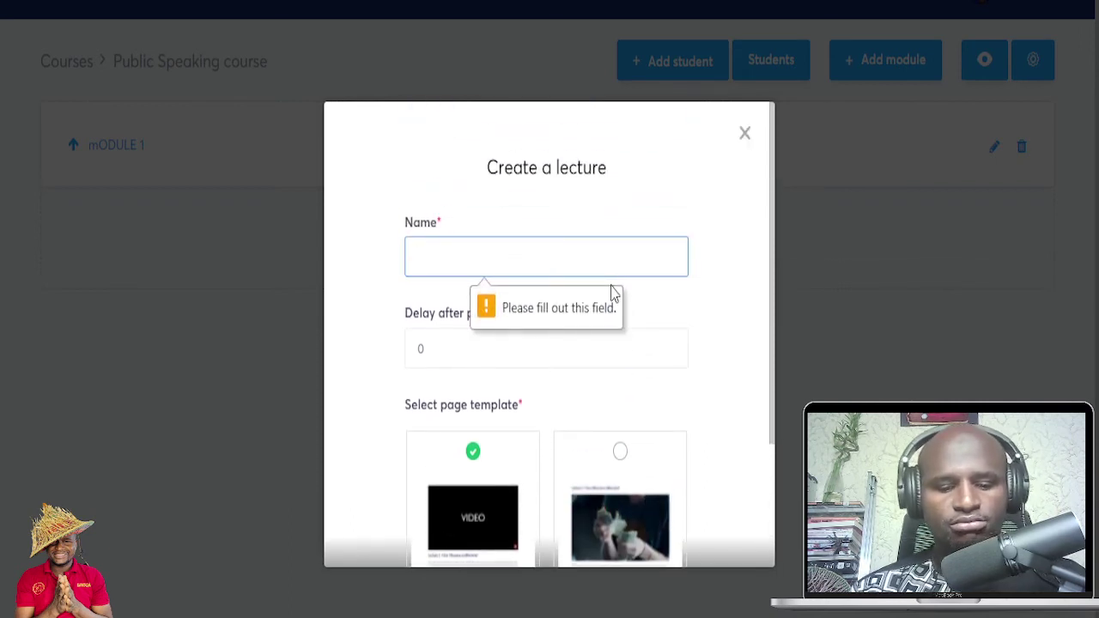
pyautogui.write('KL')
pyautogui.scroll(-3, 612, 314)
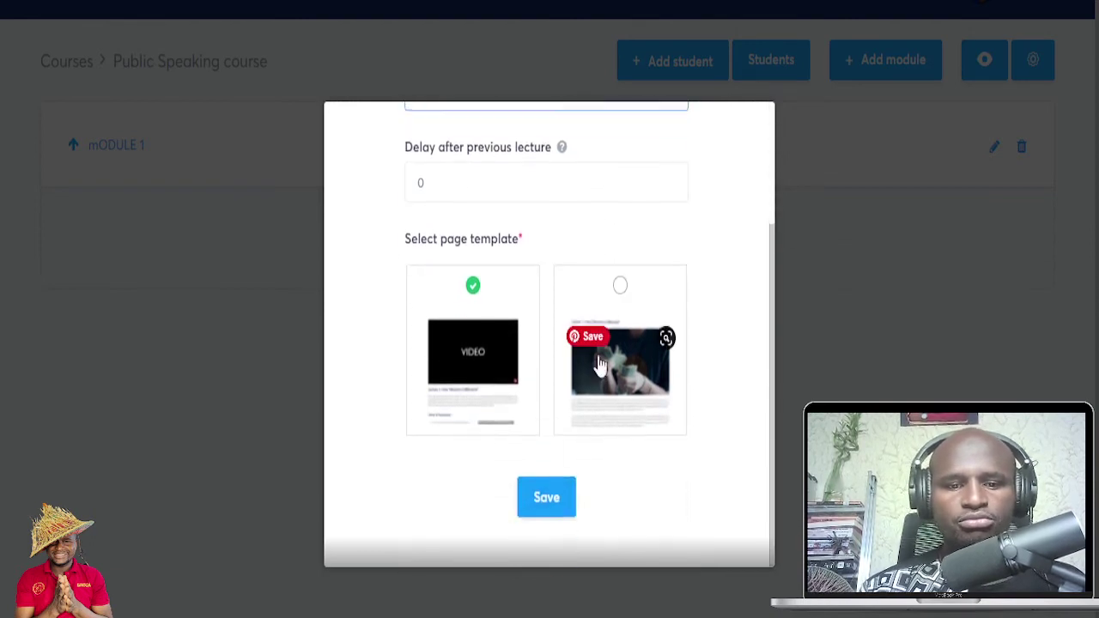
pyautogui.click(539, 509)
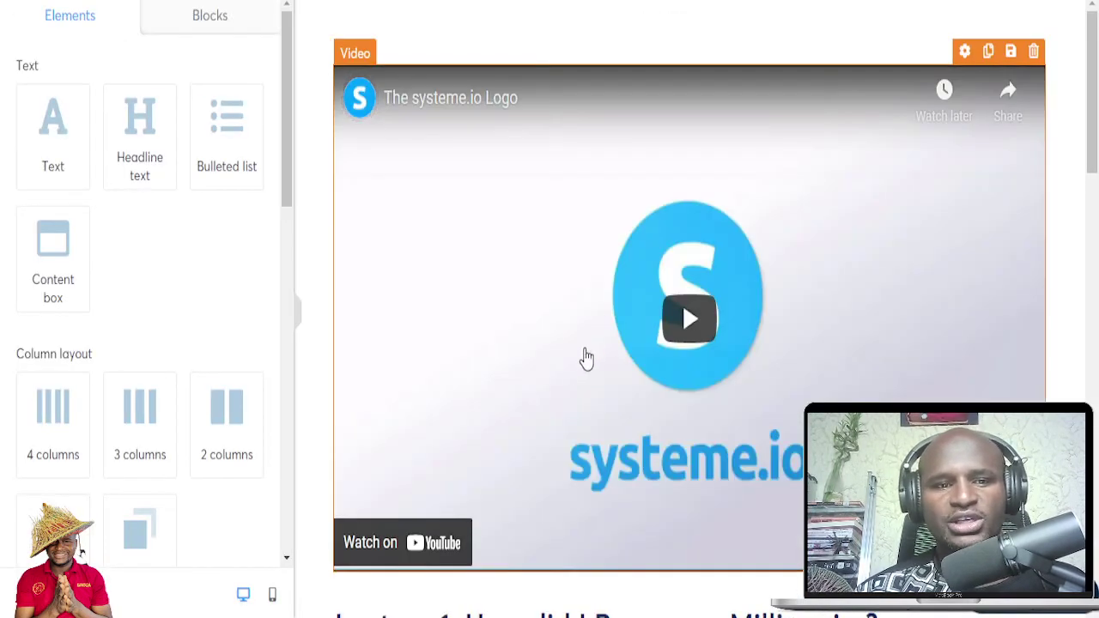
# Step: Review the KL lecture's video page template, from the video and lecture text to the notes and recommended references
pyautogui.scroll(-6, 587, 359)
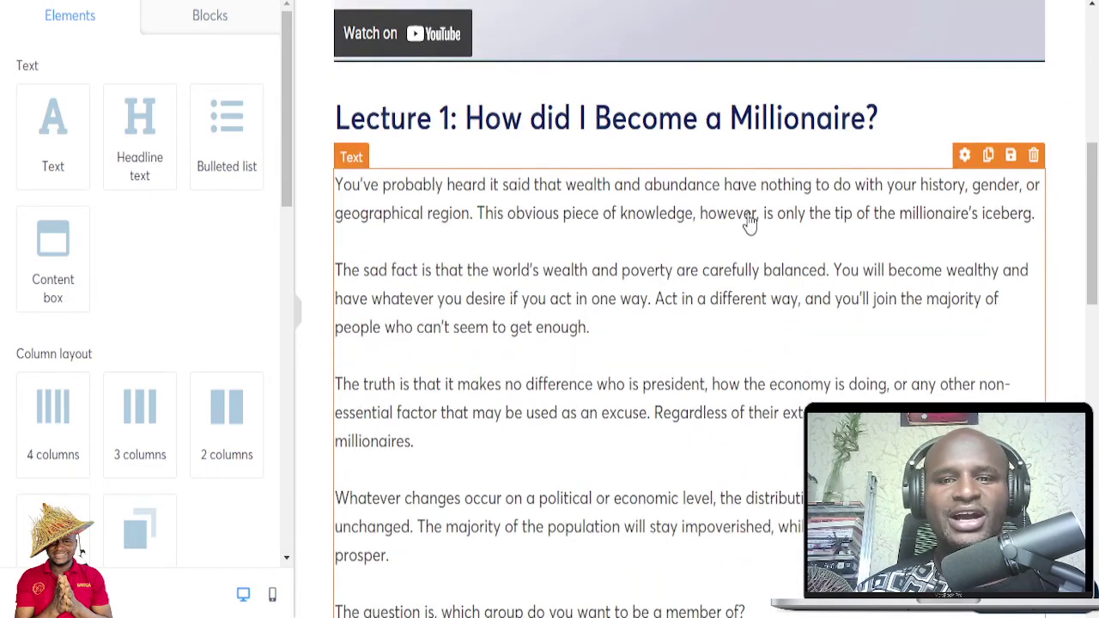
pyautogui.scroll(-6, 824, 218)
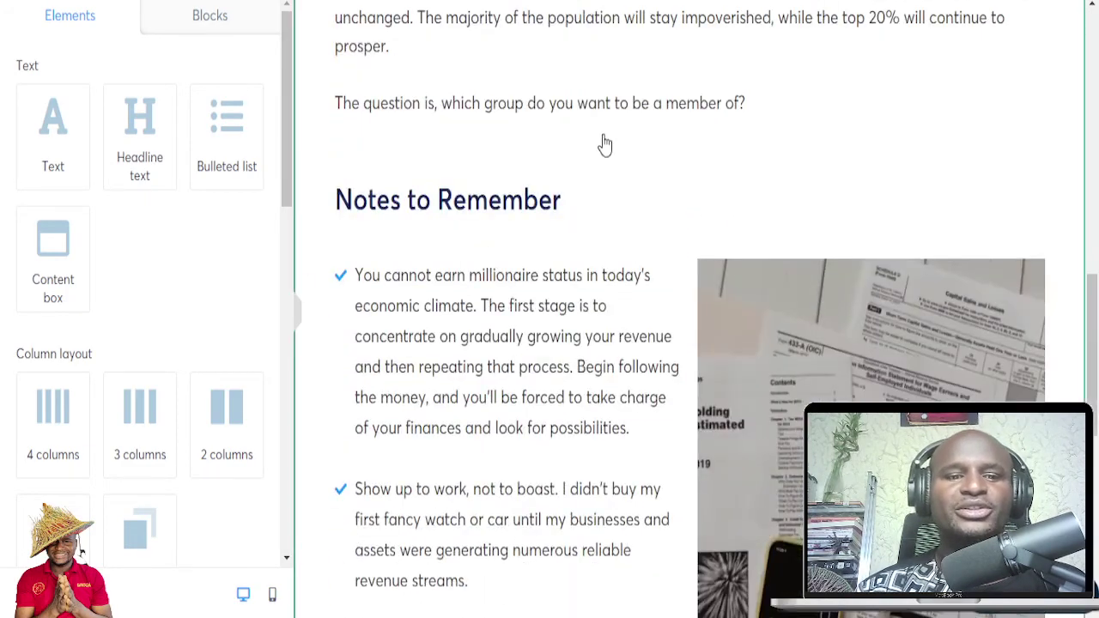
pyautogui.scroll(-7, 605, 146)
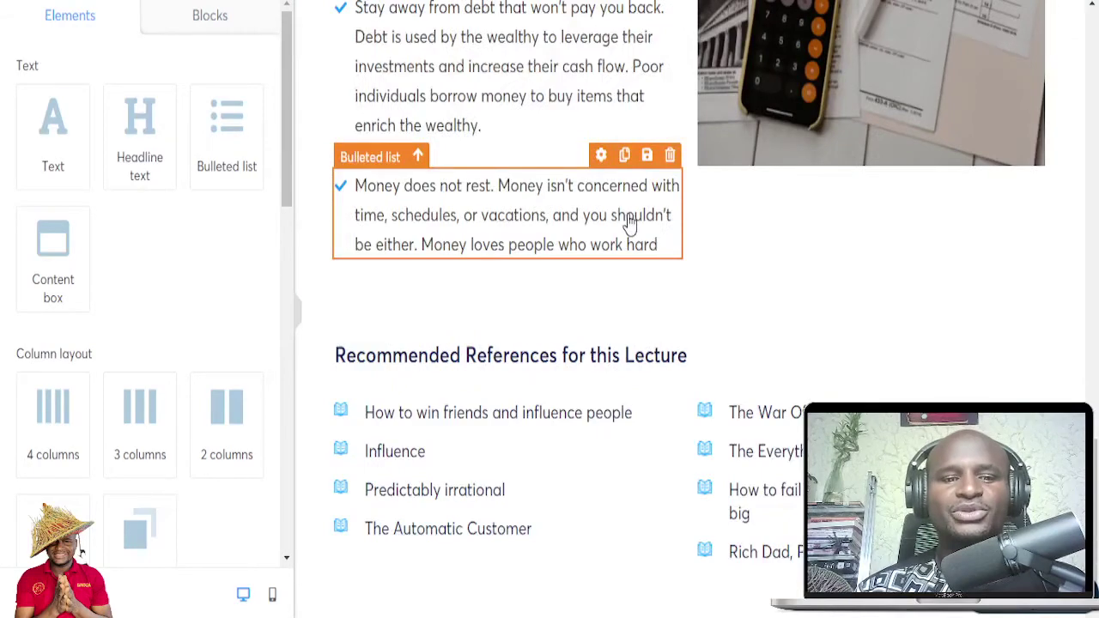
pyautogui.scroll(15, 631, 210)
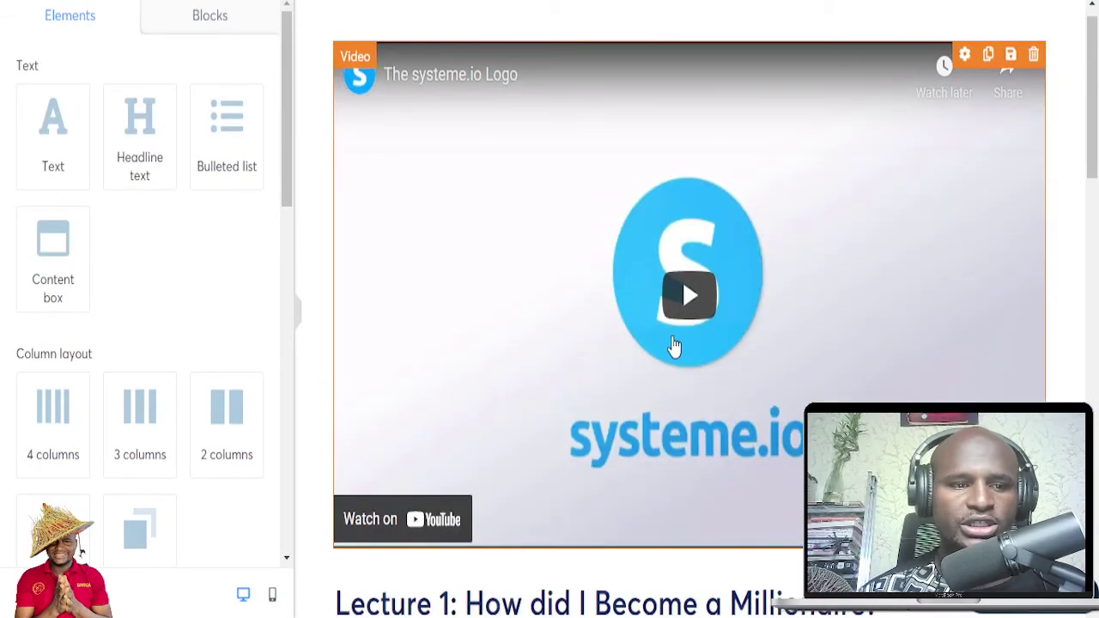
pyautogui.scroll(-14, 674, 346)
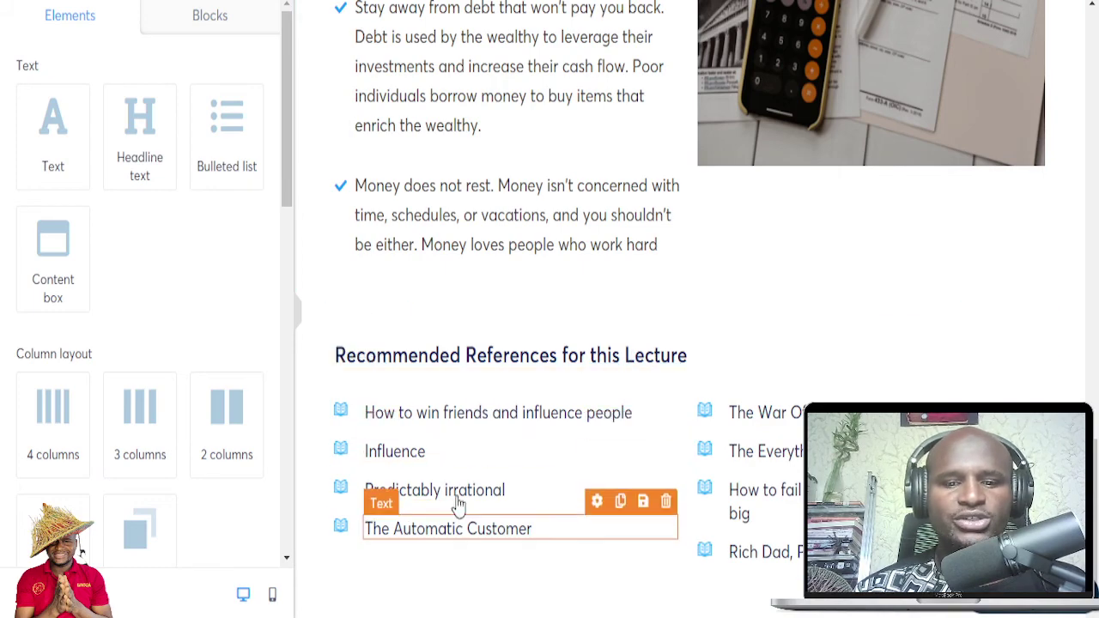
pyautogui.scroll(3, 633, 437)
pyautogui.scroll(15, 633, 438)
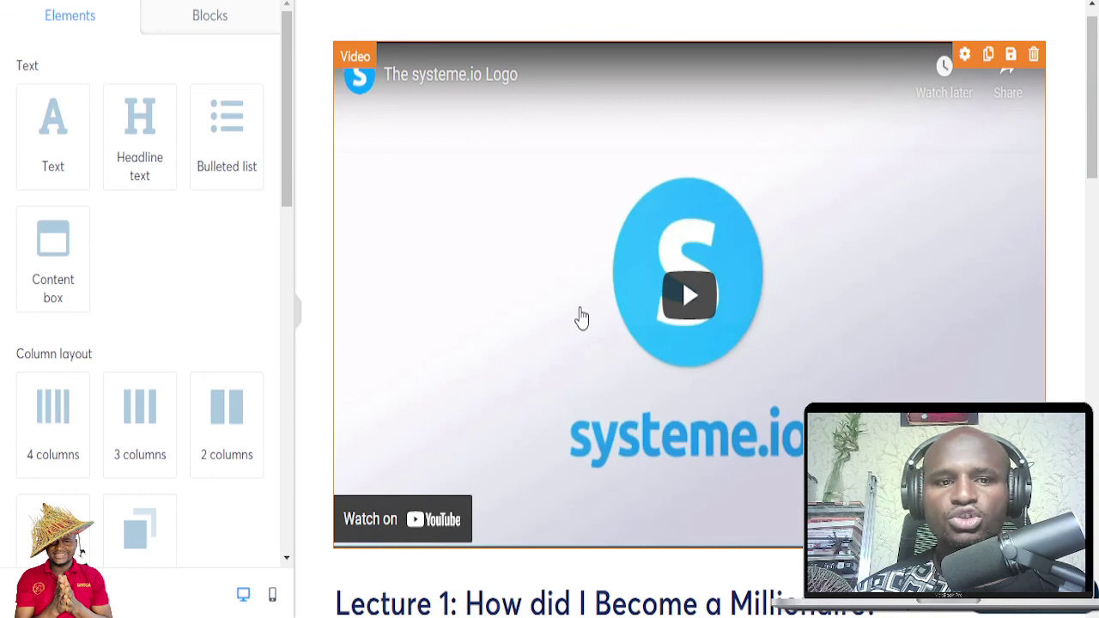
pyautogui.scroll(2, 687, 318)
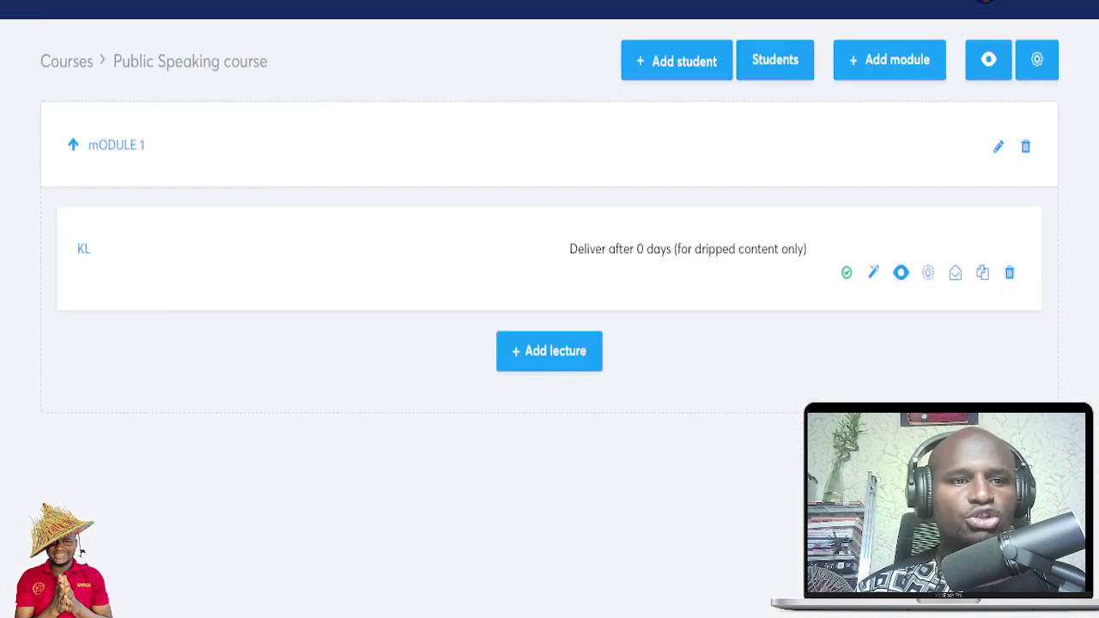
# Step: Log out of the systeme.io account
pyautogui.click(984, 4)
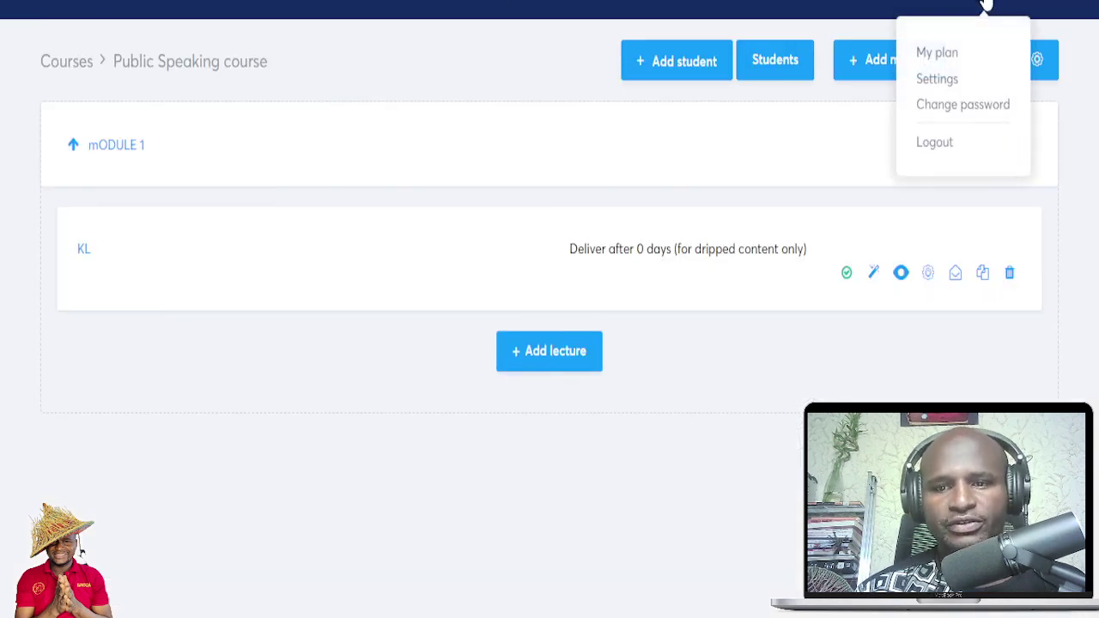
pyautogui.click(952, 142)
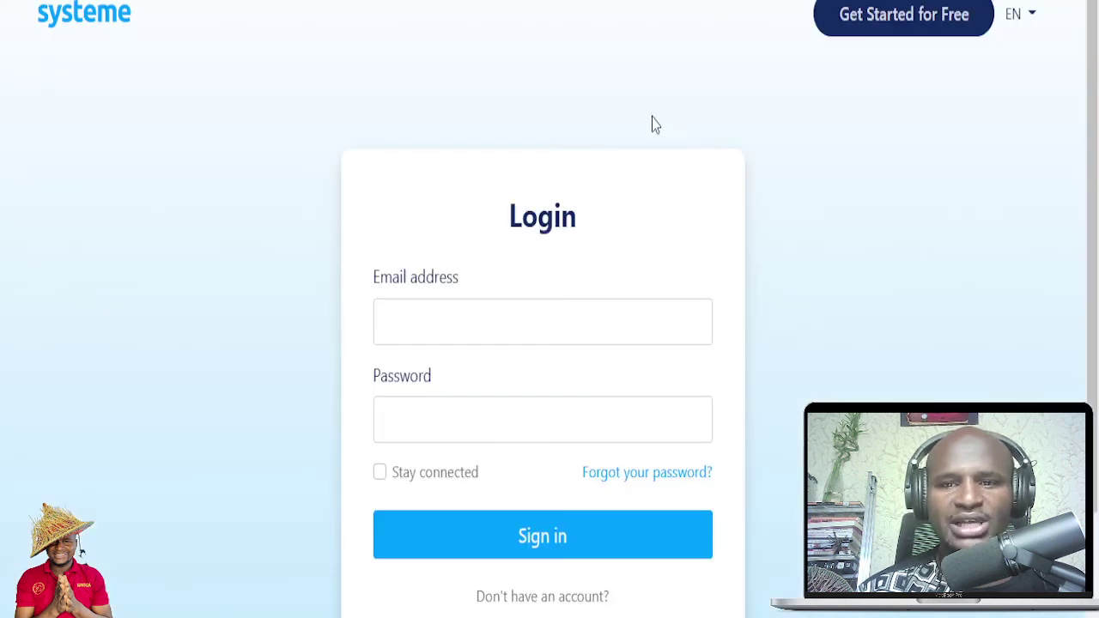
pyautogui.scroll(-2, 437, 178)
pyautogui.scroll(2, 609, 151)
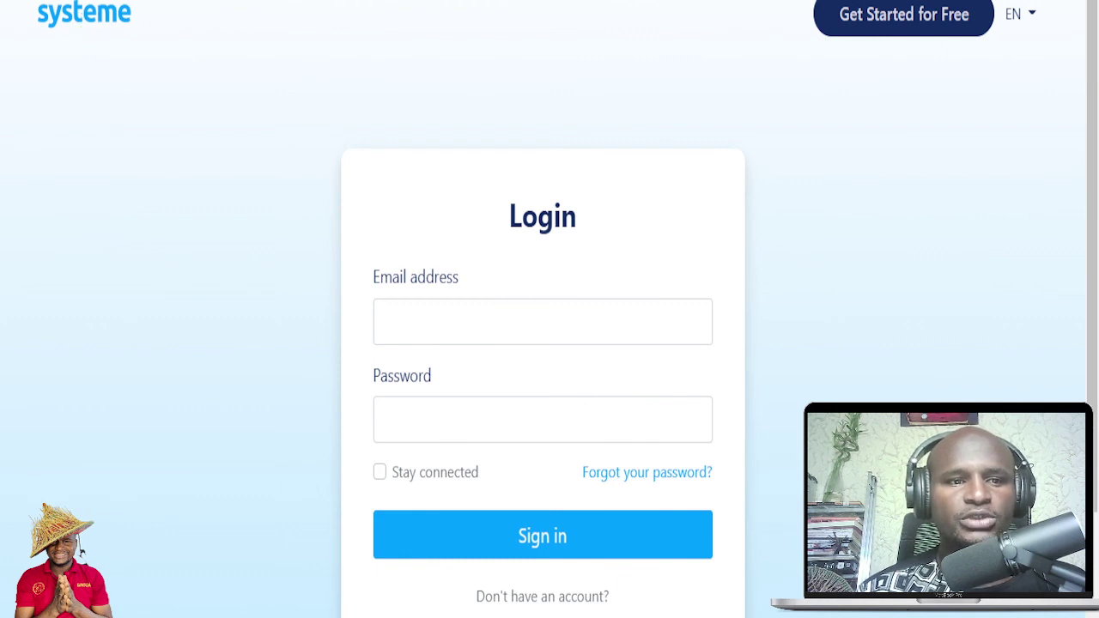
pyautogui.write('SY')
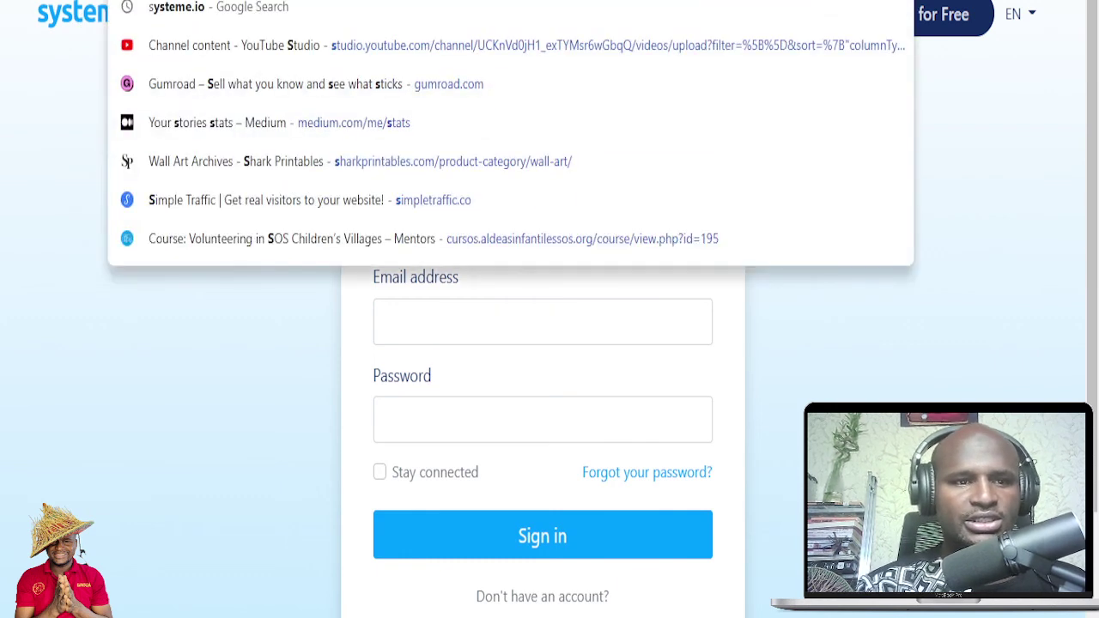
pyautogui.click(8, 133)
pyautogui.scroll(-1, 505, 197)
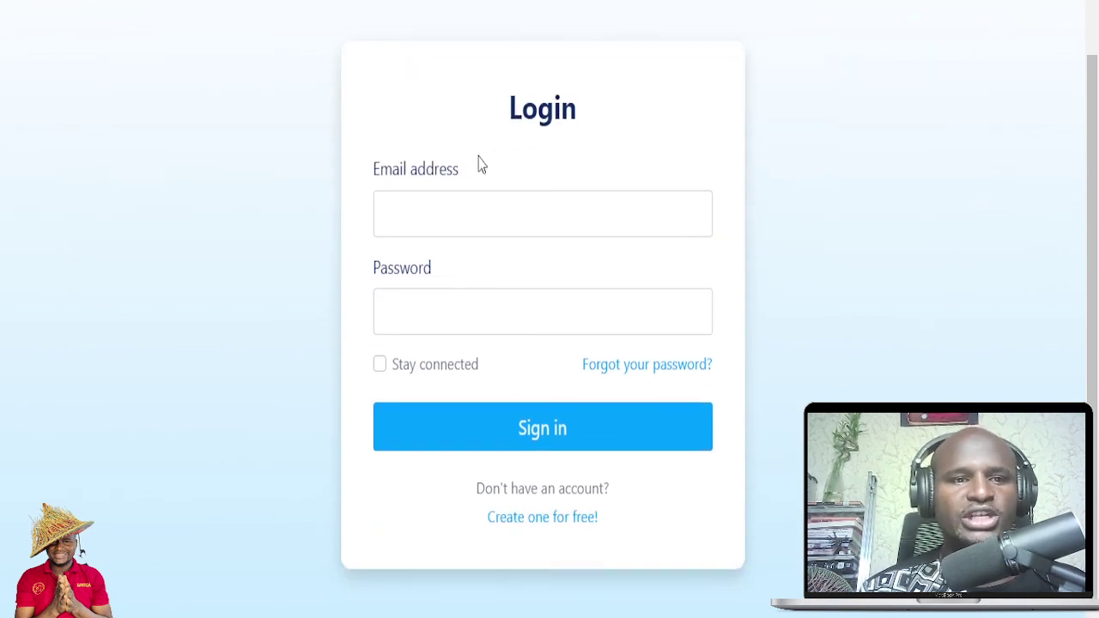